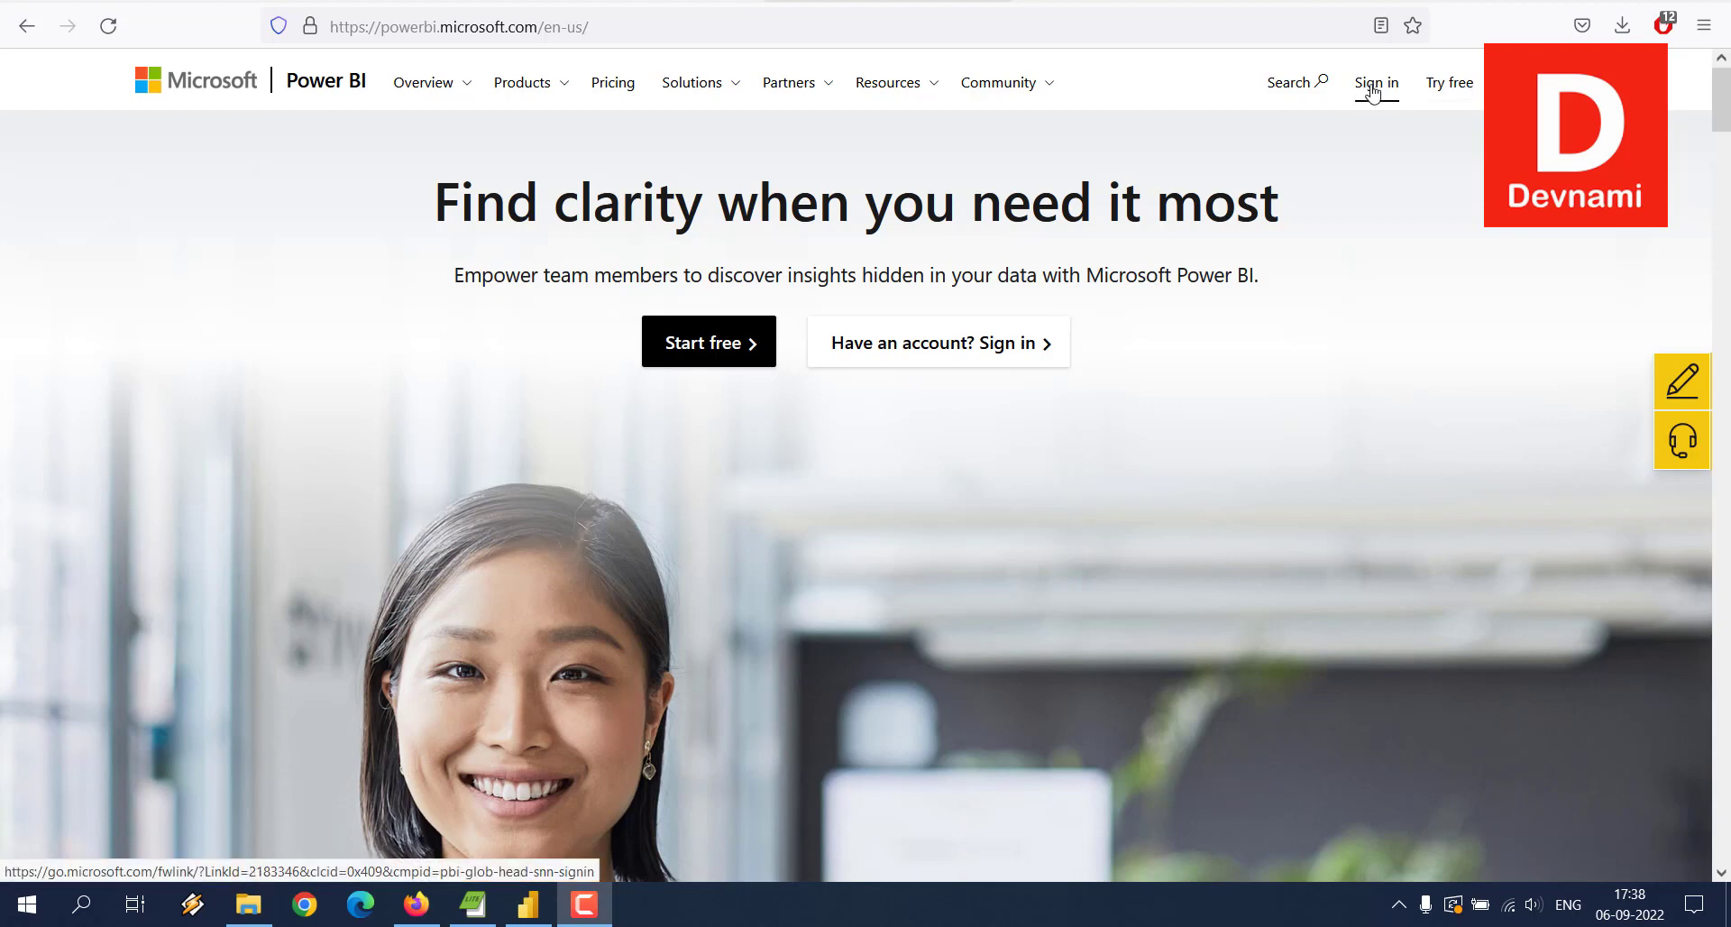
Step: Go to the Power BI sign-in page from the Power BI website
left_click(1372, 85)
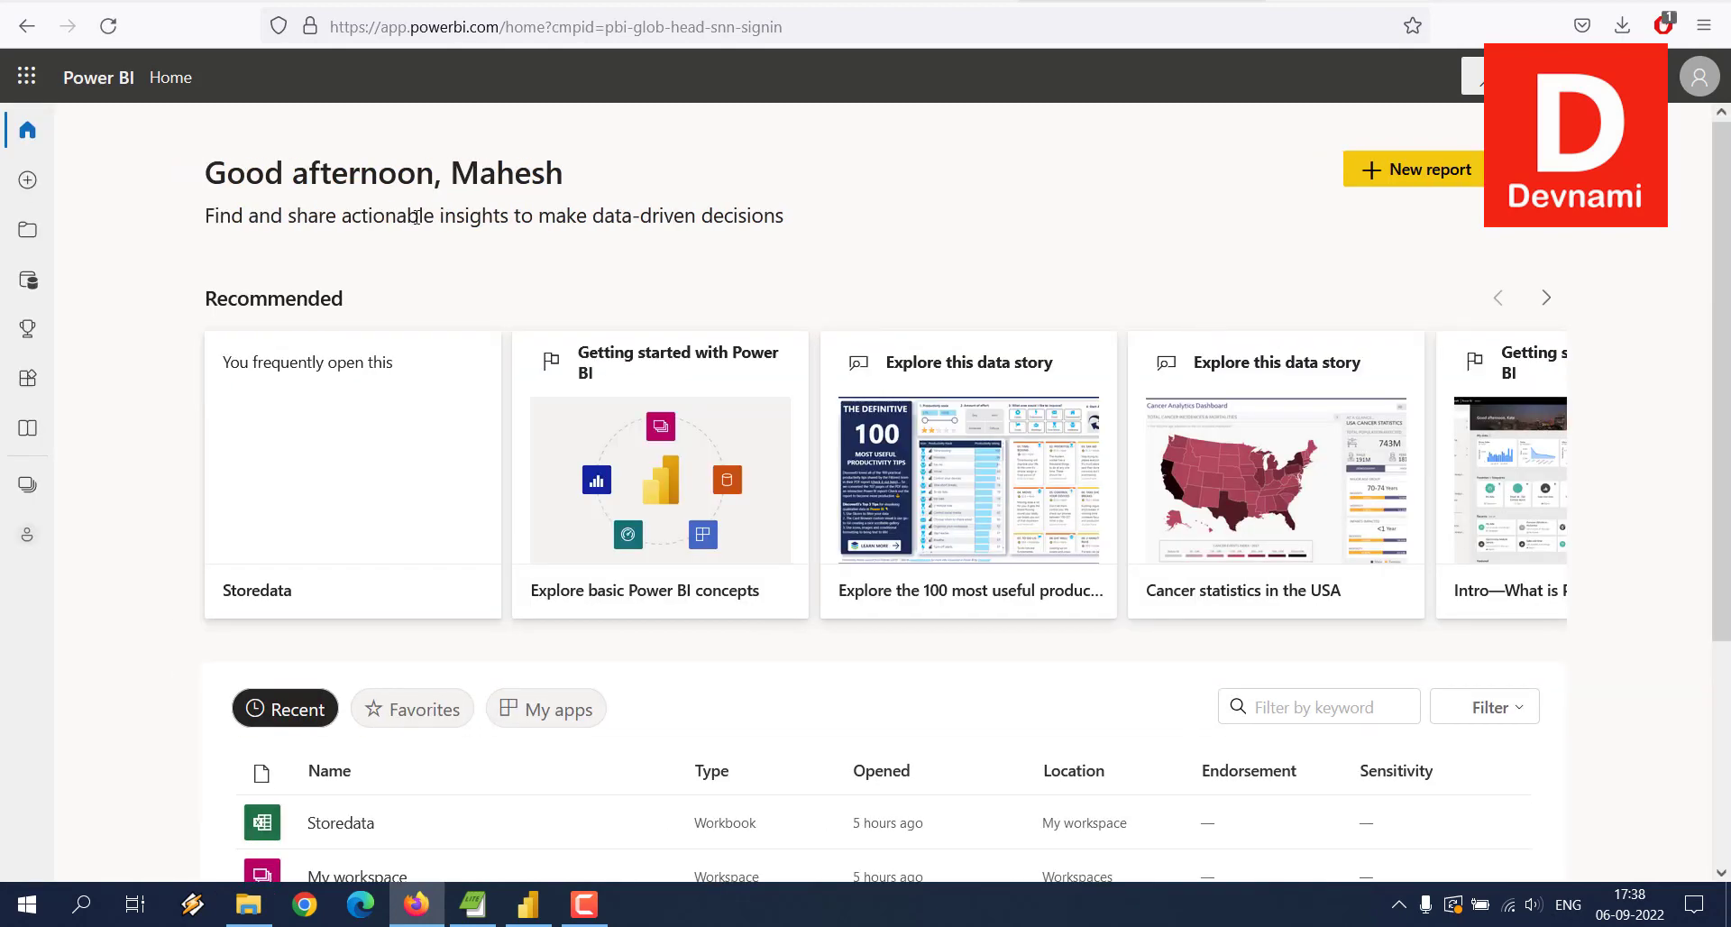
Step: Try uploading Database2.accdb as a local file through Create > Get Data > Files
left_click(27, 180)
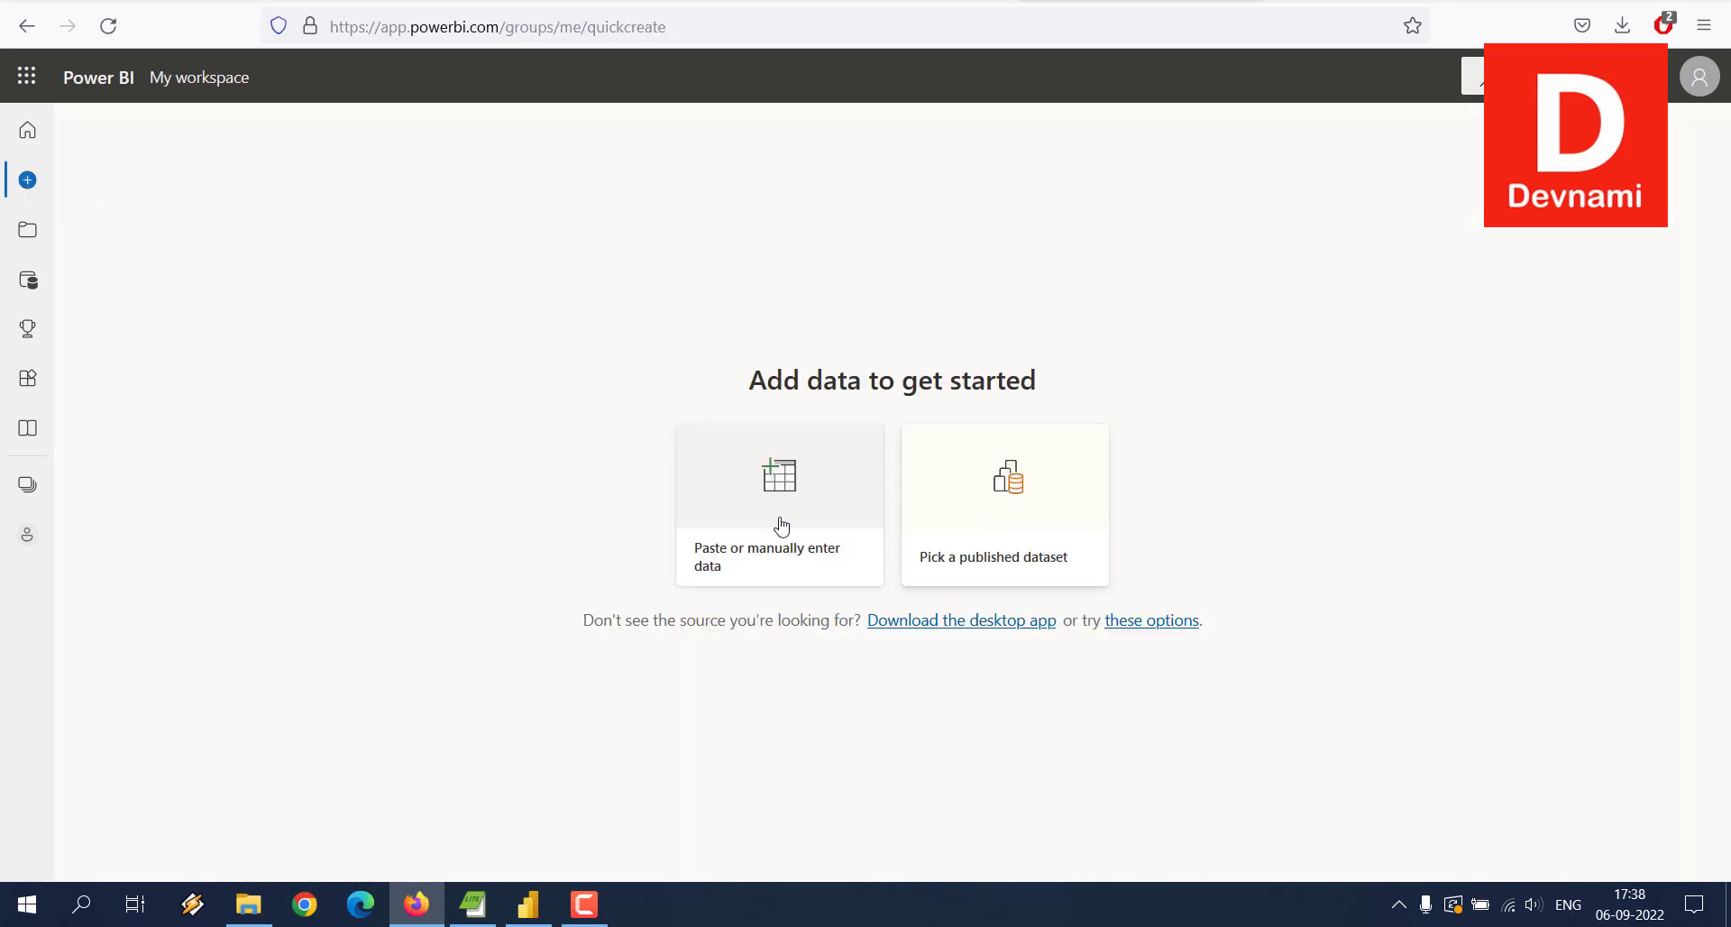
left_click(1151, 620)
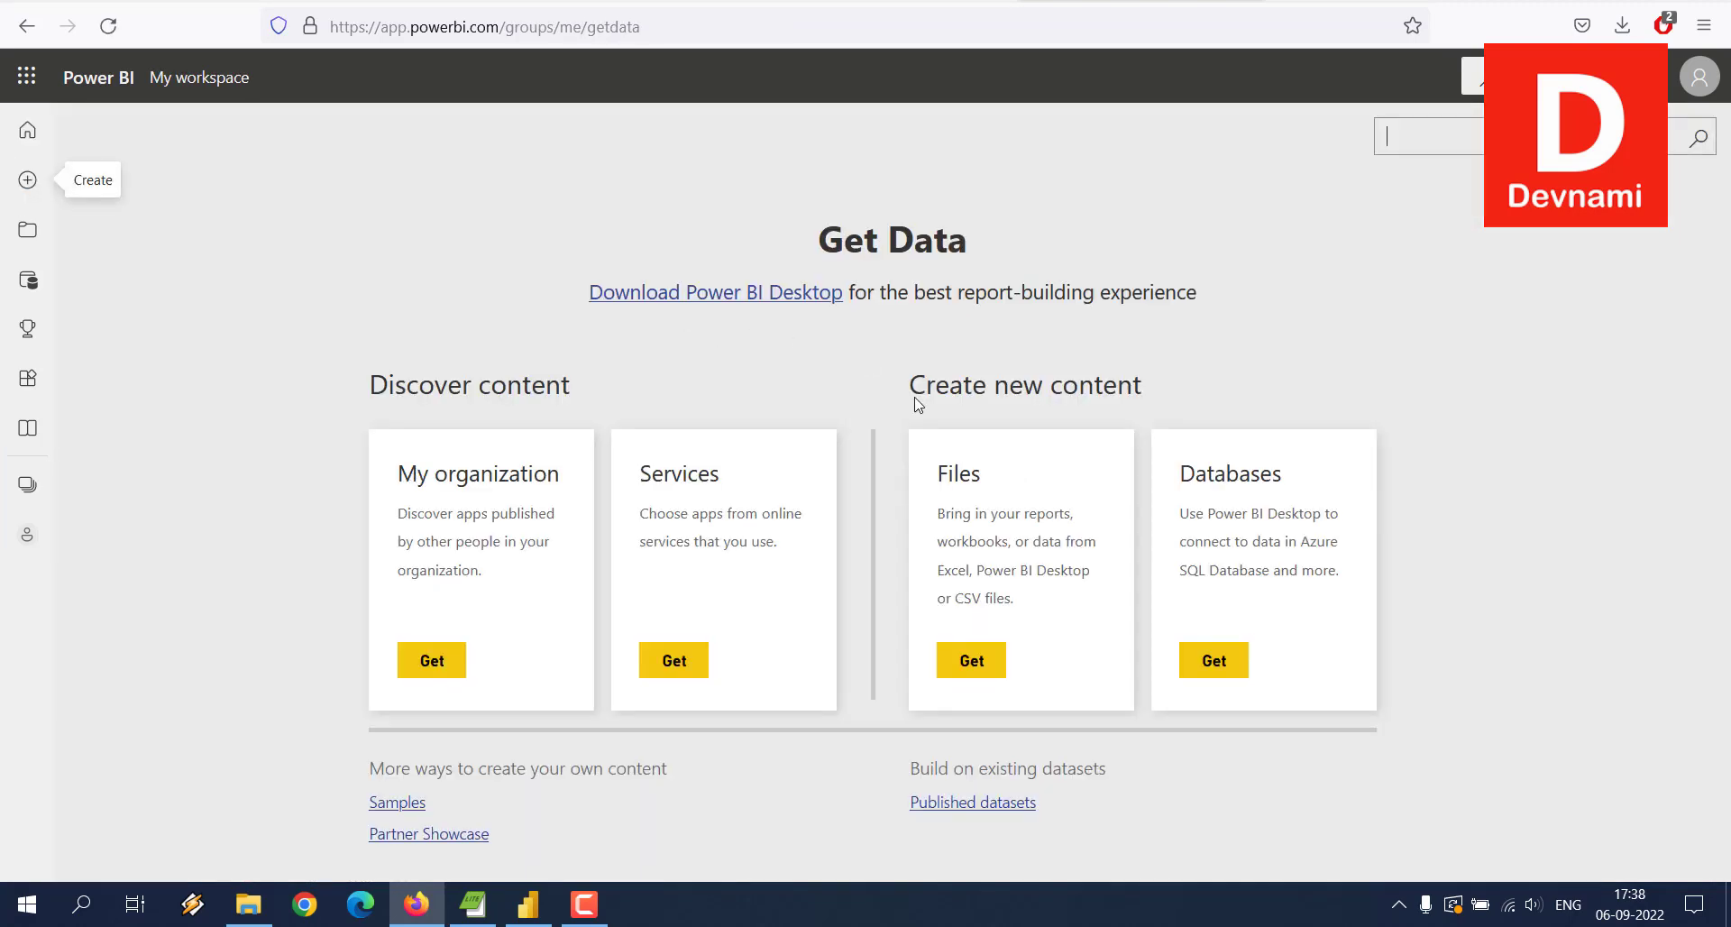
left_click(980, 661)
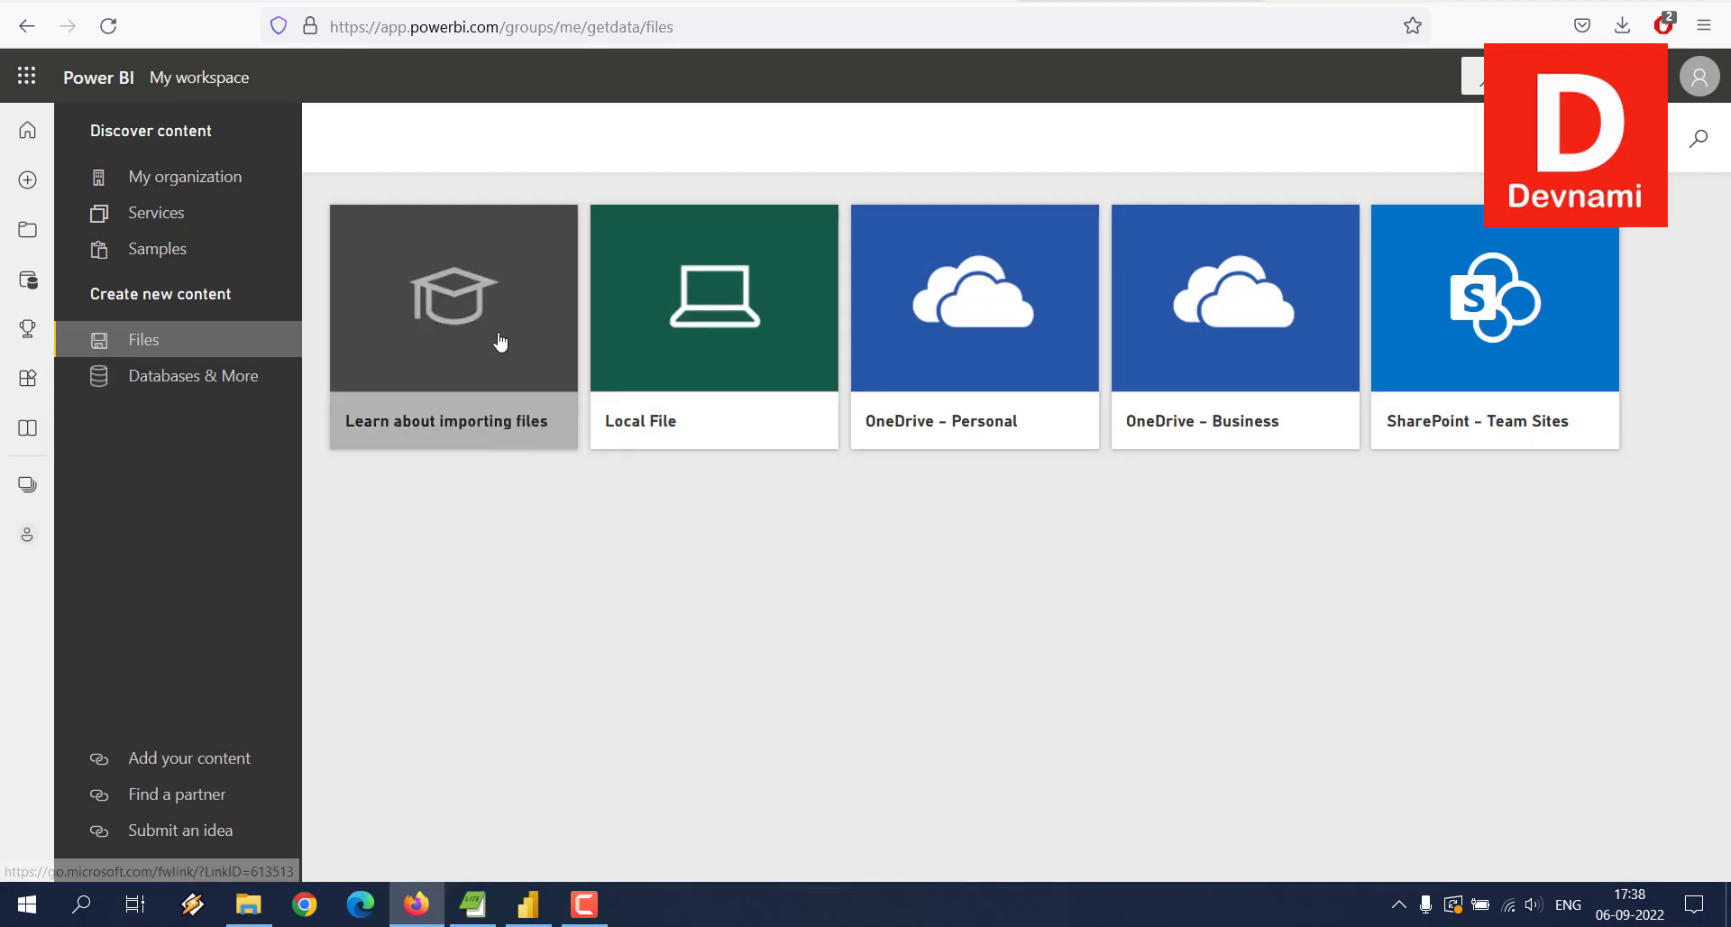
left_click(721, 344)
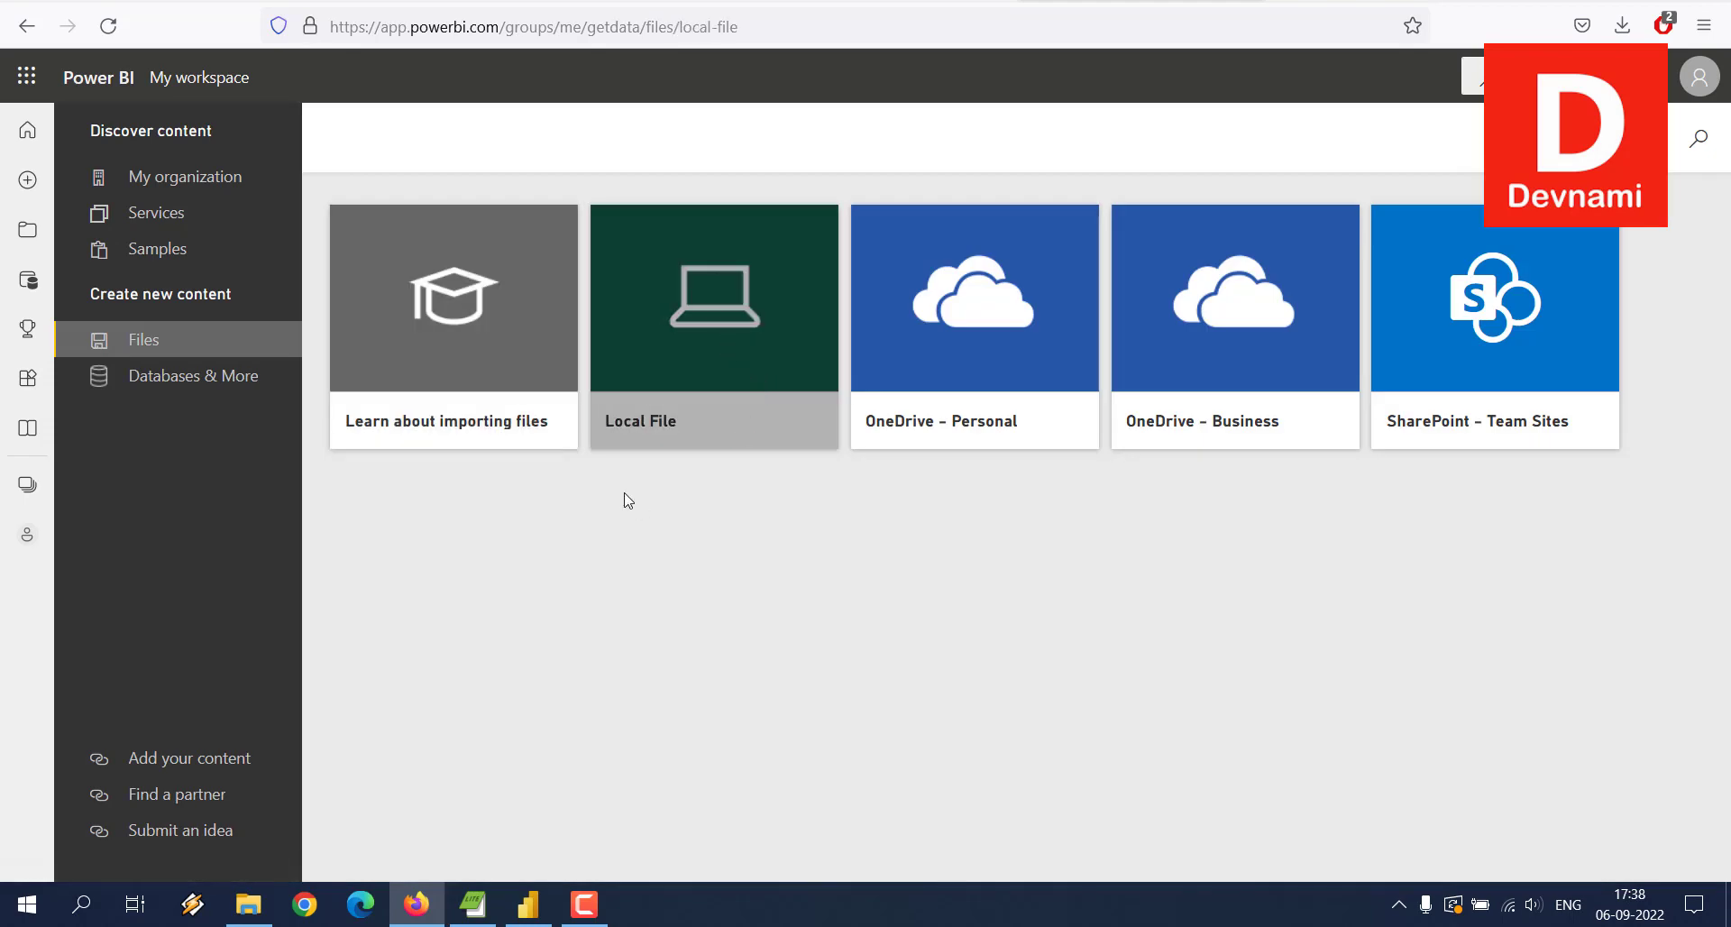
left_click(408, 318)
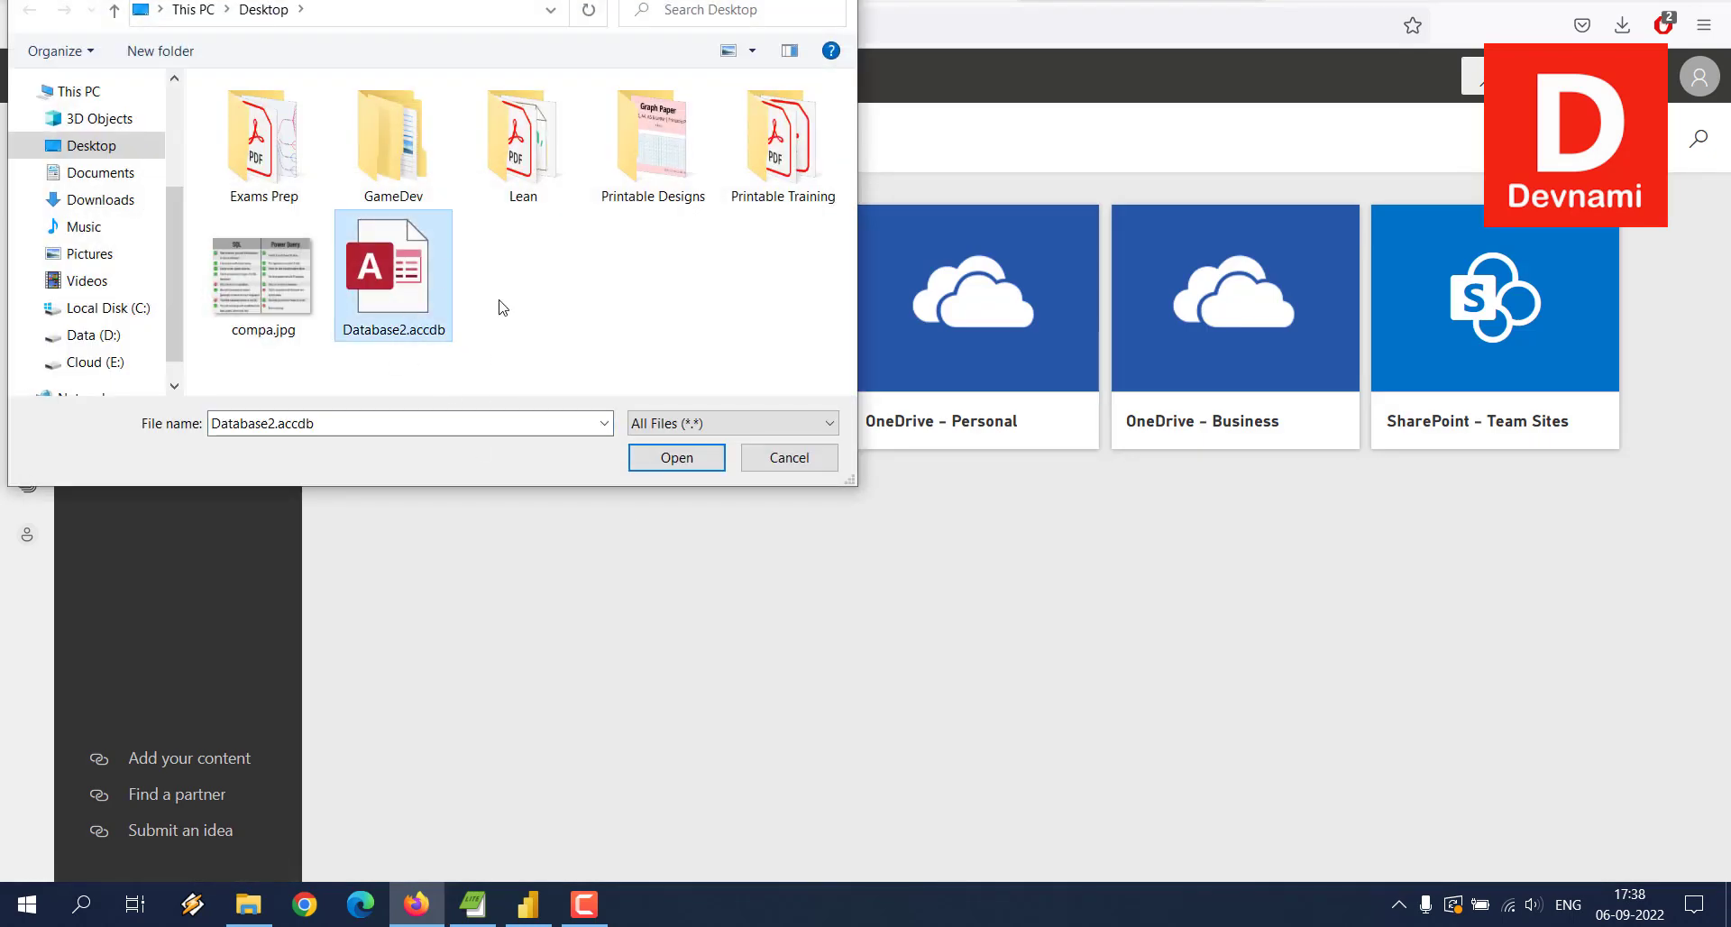
left_click(649, 455)
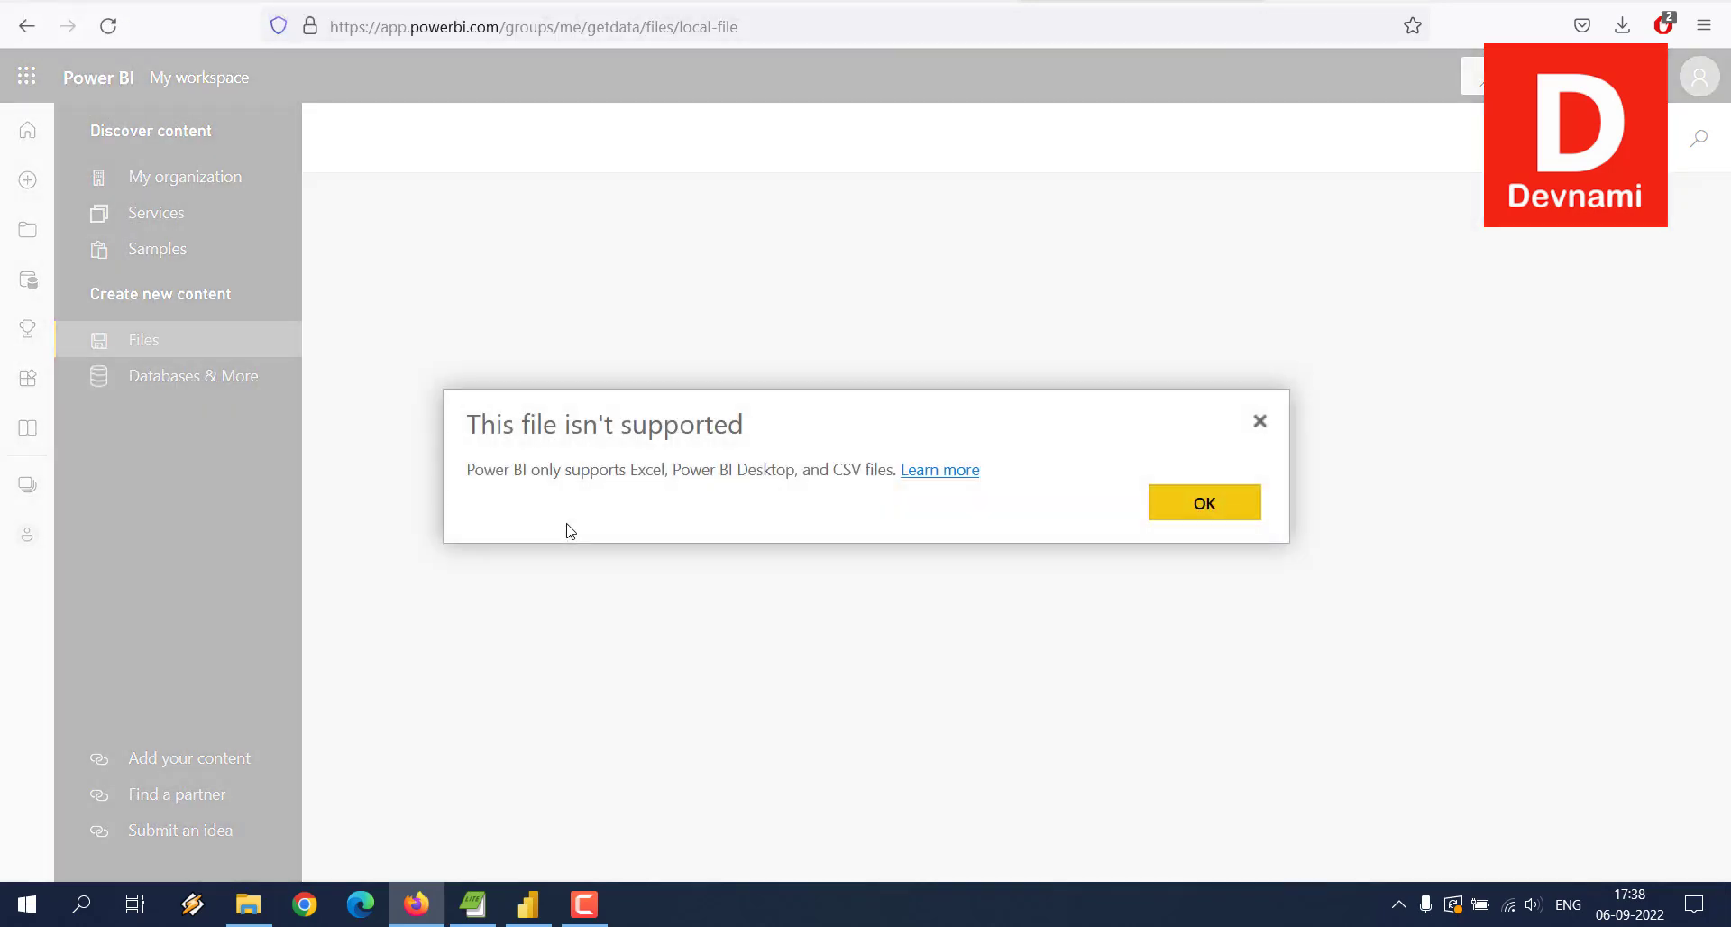
Step: Read the unsupported-file error for Database2.accdb and dismiss it
left_click_drag(482, 422, 746, 452)
left_click(718, 447)
left_click_drag(532, 427, 764, 423)
left_click(765, 425)
left_click(1183, 506)
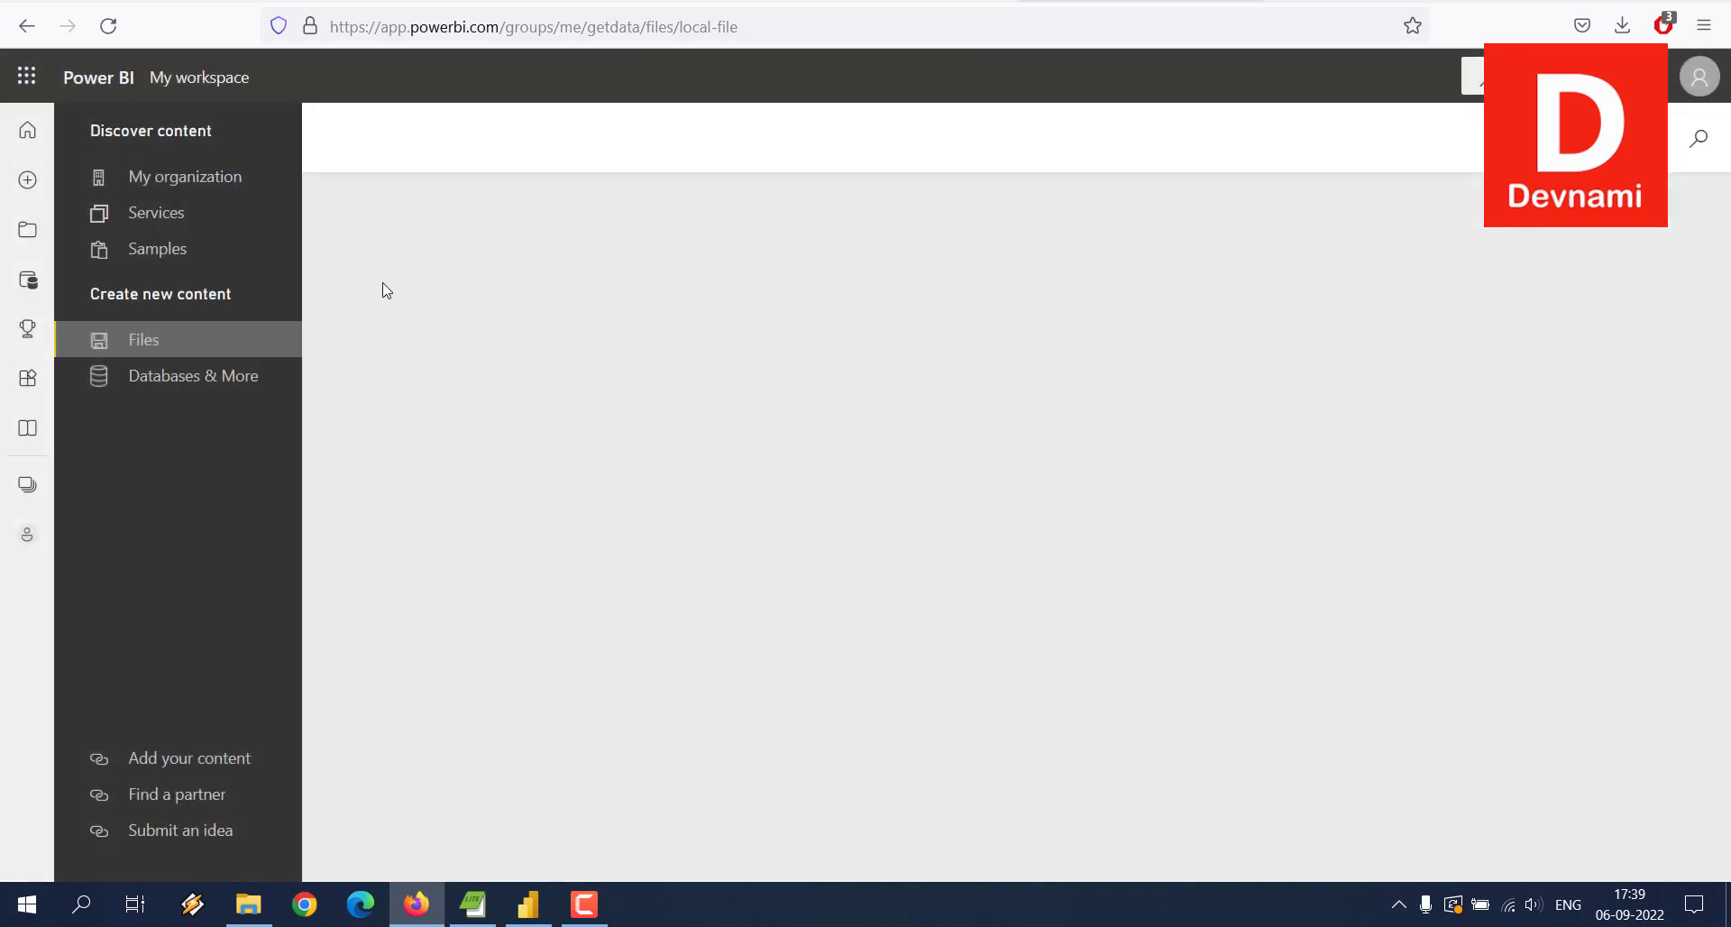
Step: Minimize the browser, move Database2.accdb further onto the desktop and open it in Access
left_click(27, 130)
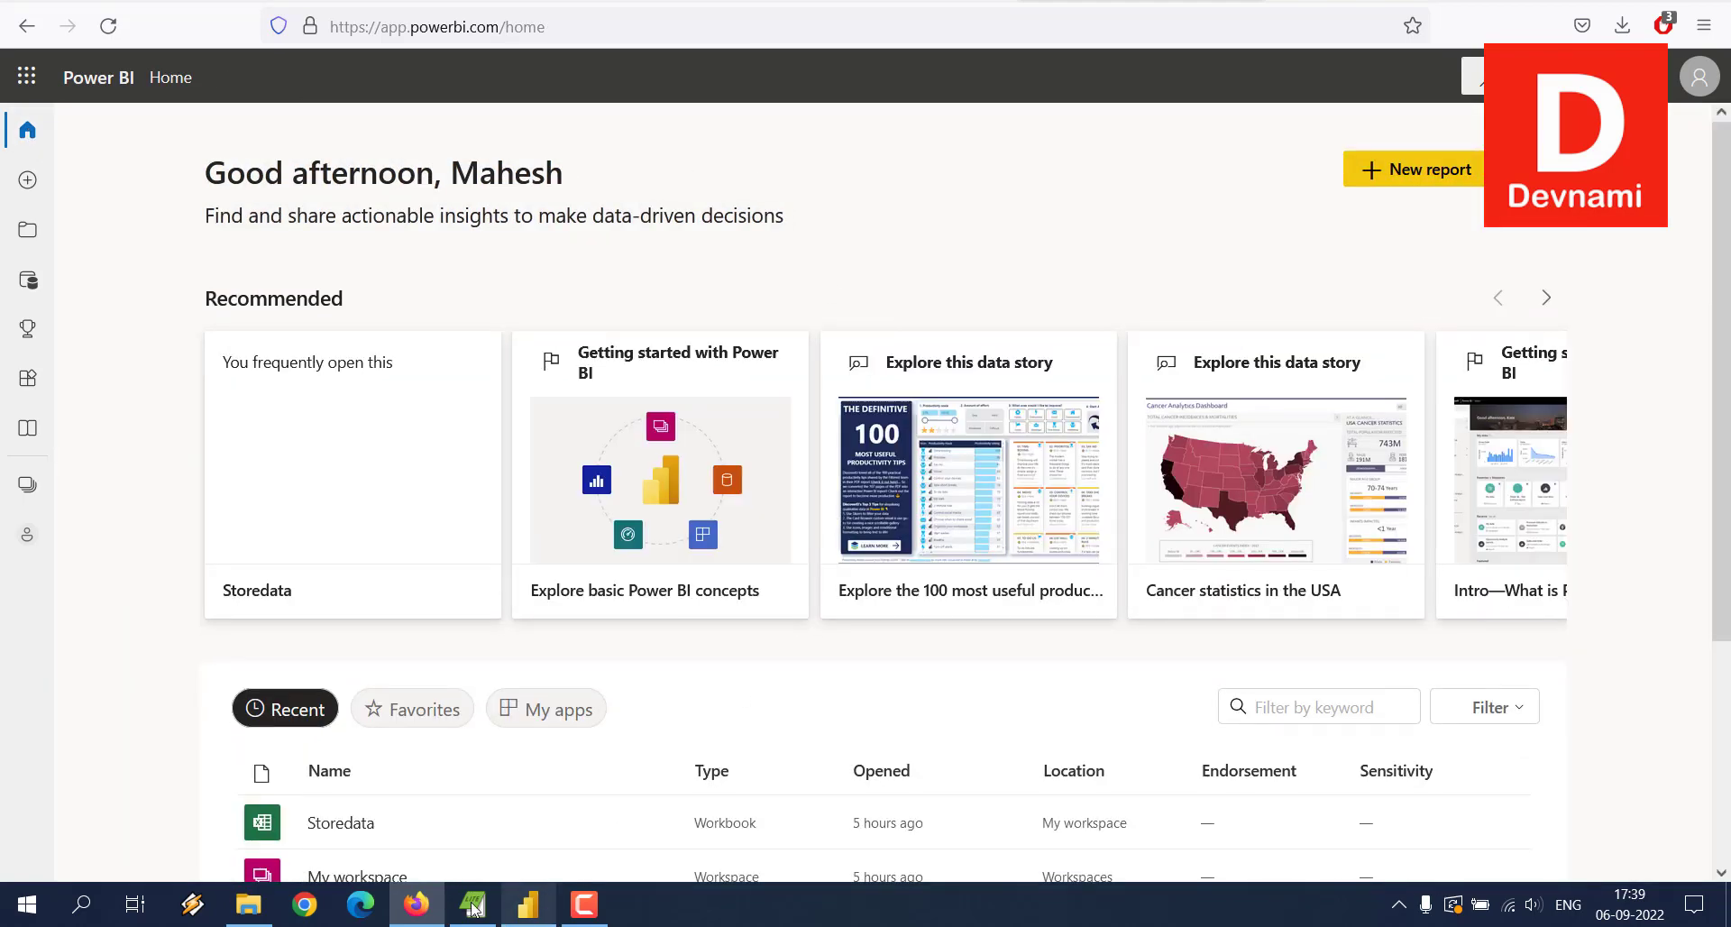
left_click(417, 904)
mouse_move(534, 900)
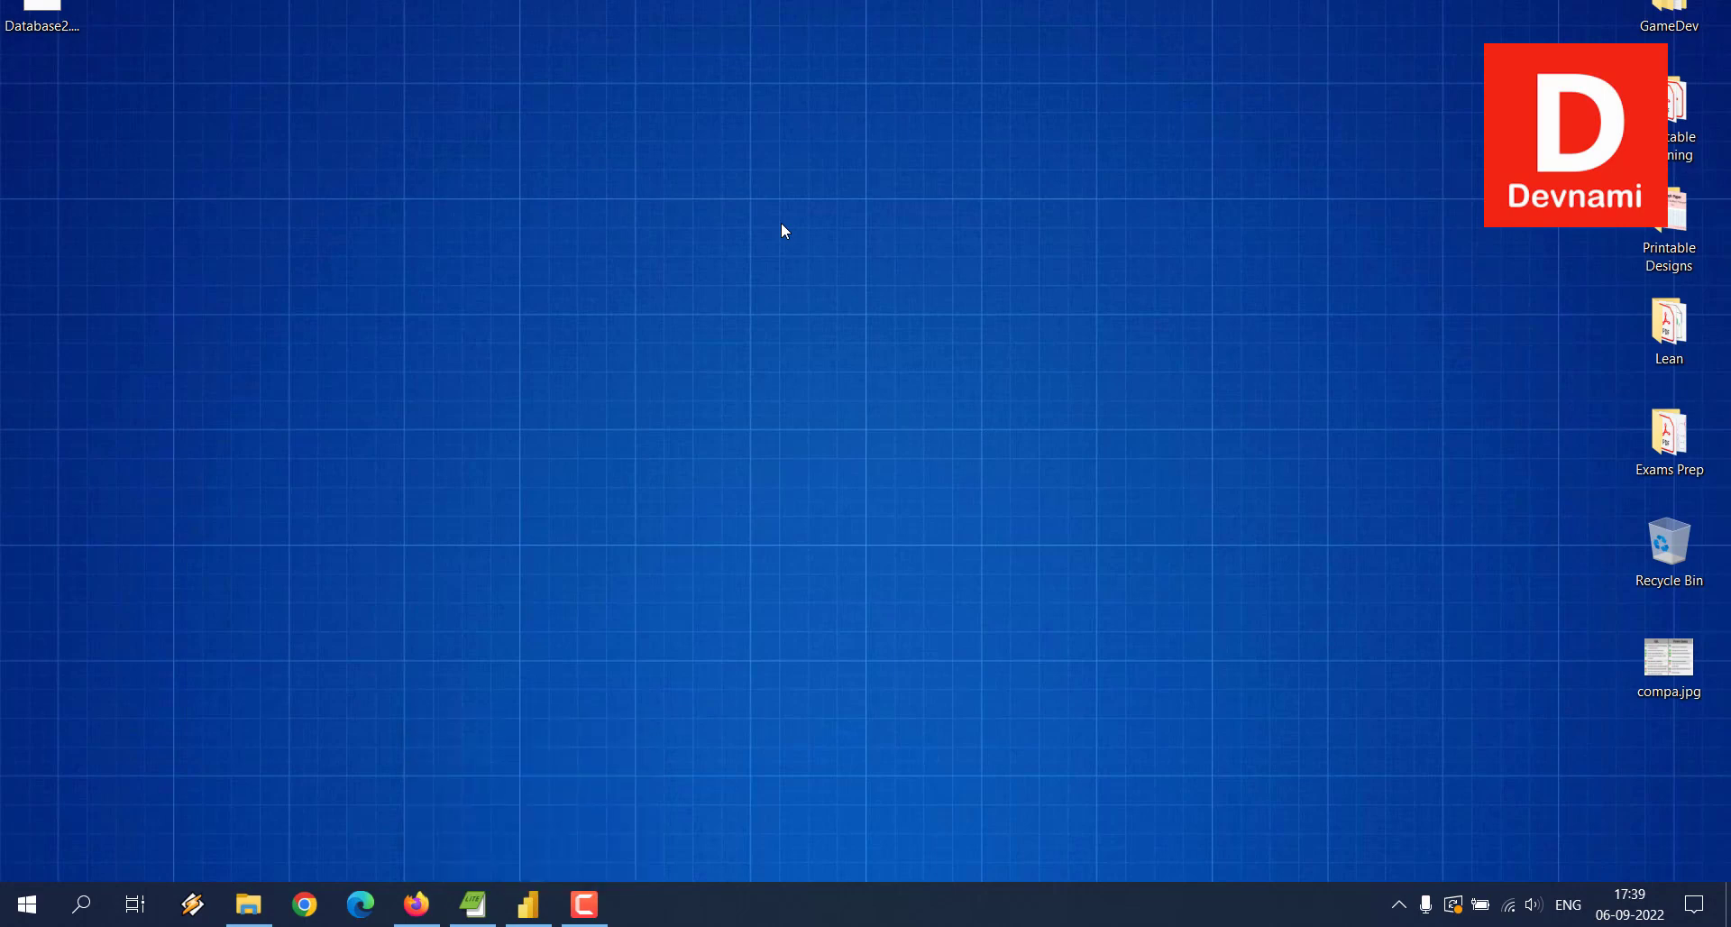
left_click_drag(44, 18, 213, 205)
double_click(235, 213)
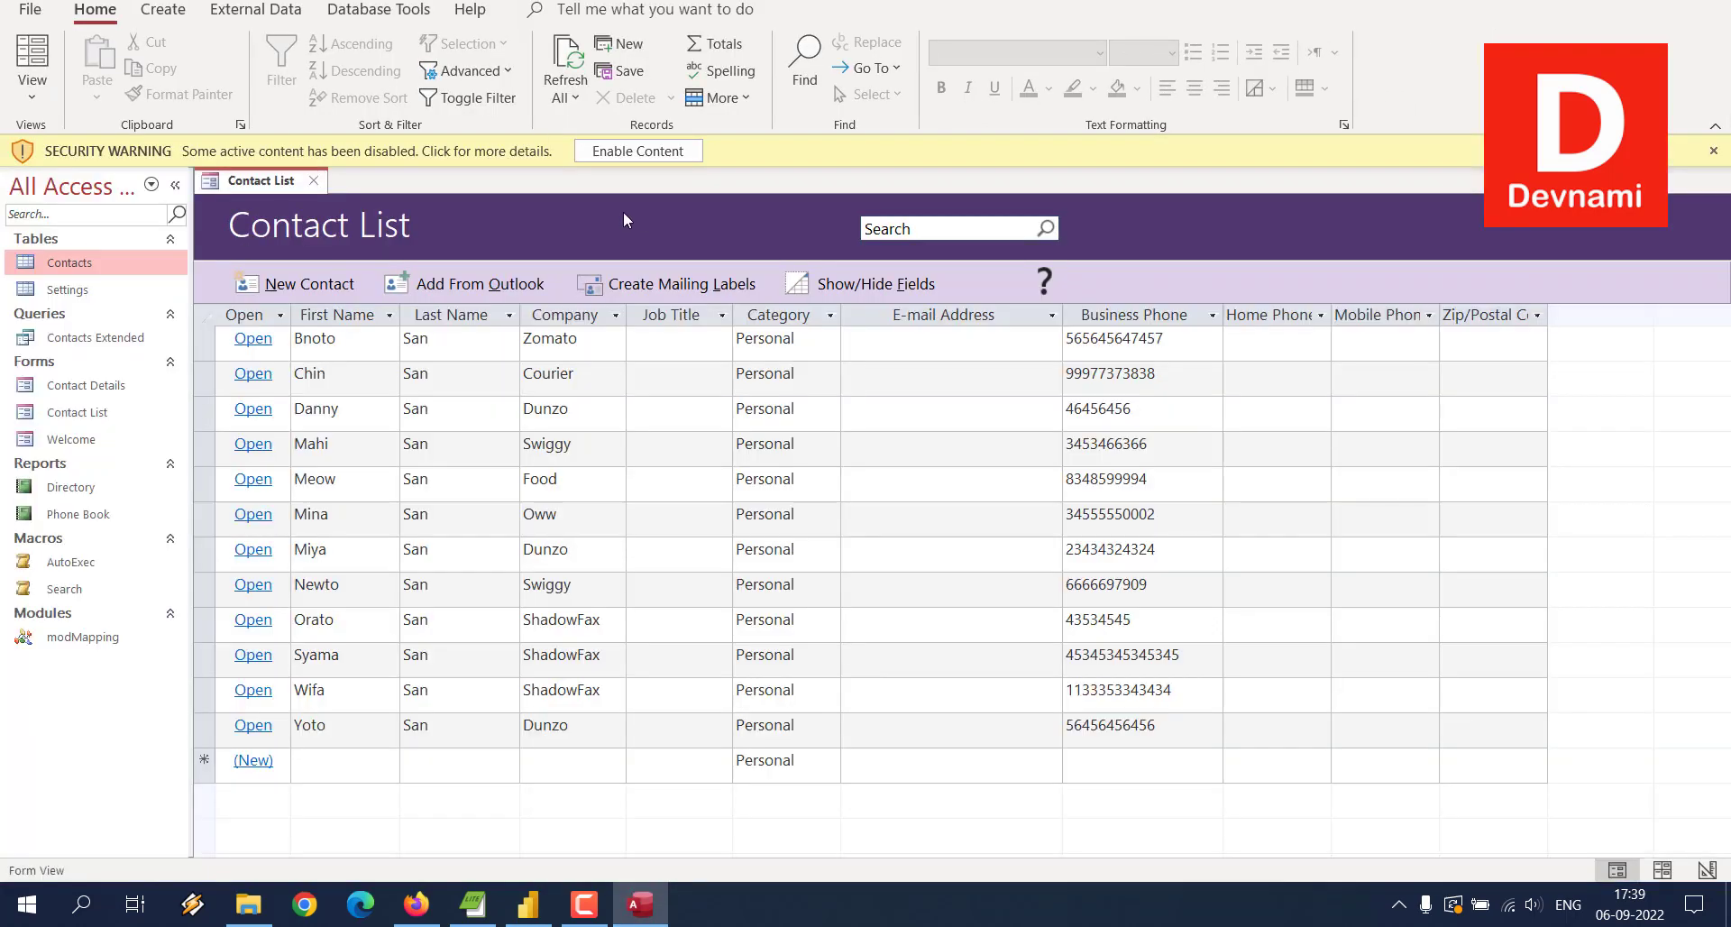
Step: Enable the database content and start a new contact with the contact's first and last name
left_click(637, 150)
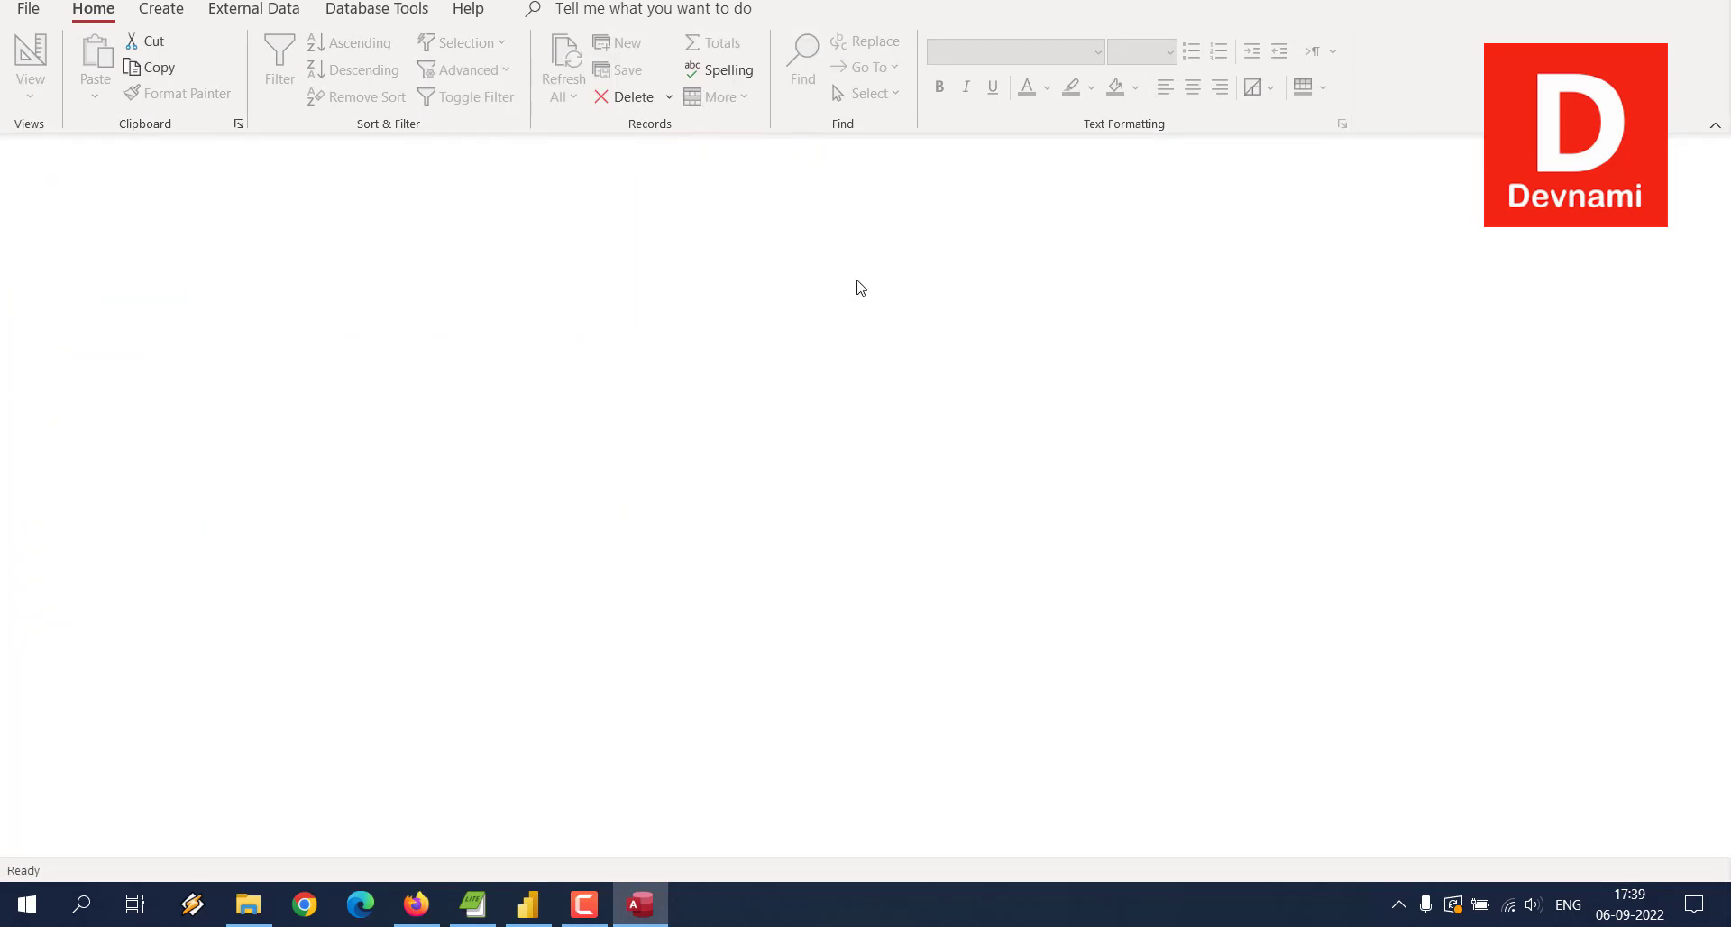
left_click(336, 726)
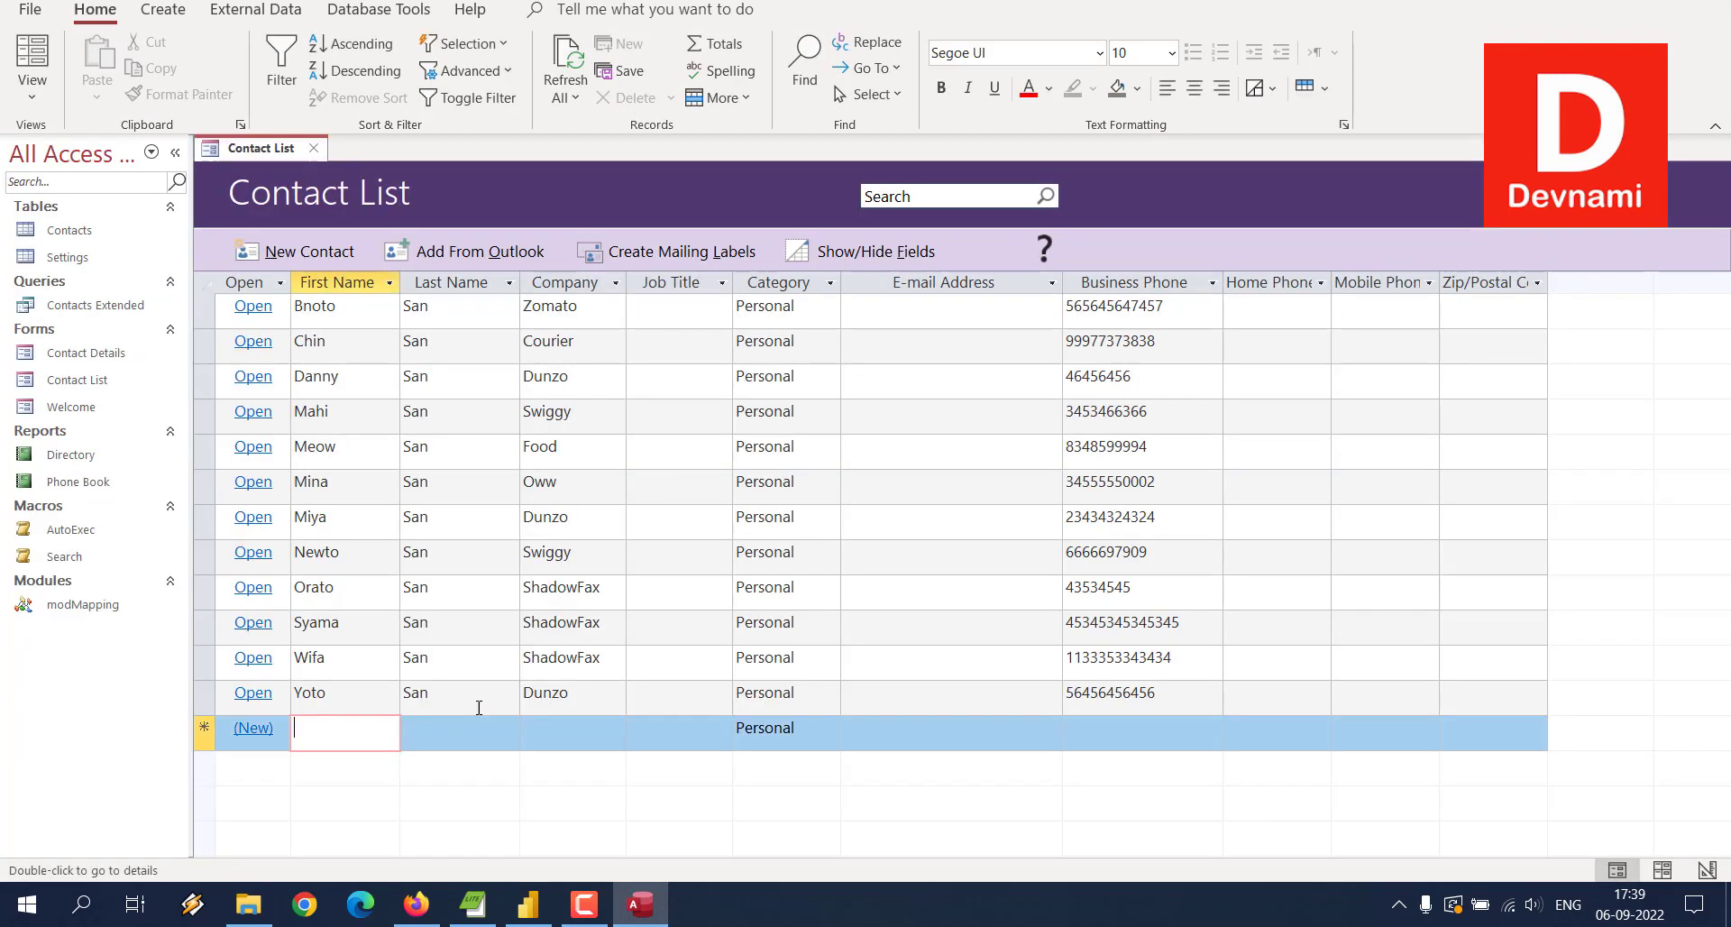
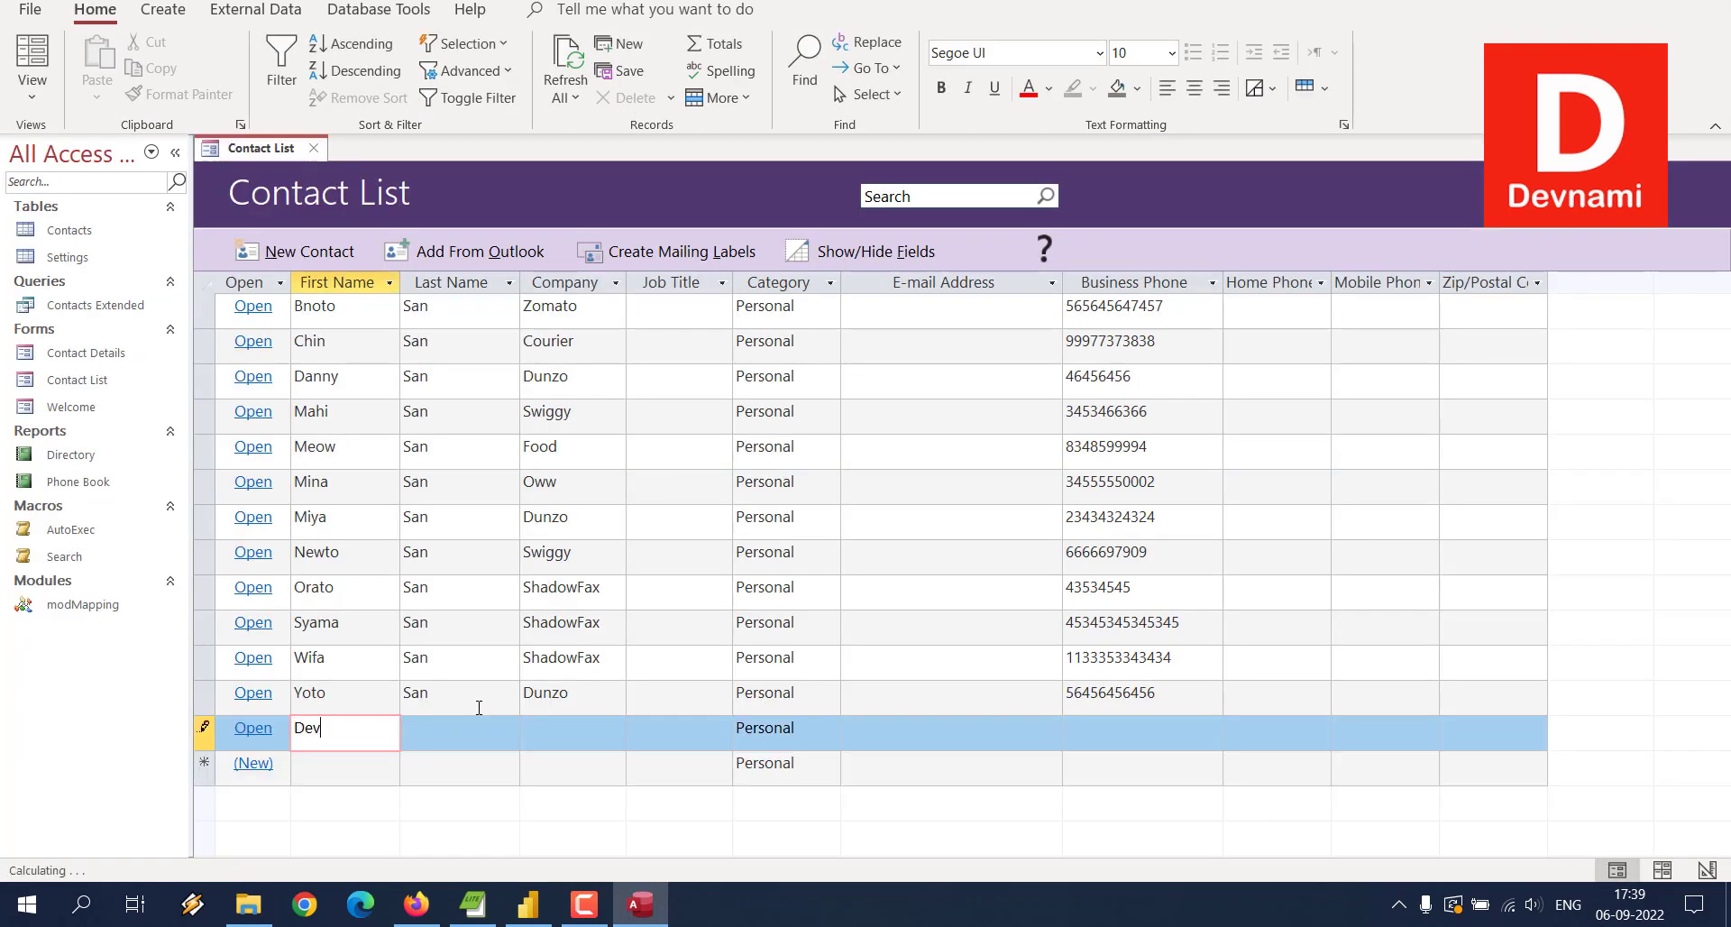
key("Tab")
key("Tab")
Step: Give the contact company Dunzo, category Personal and a business phone, save it, and close Access
type("Dunz")
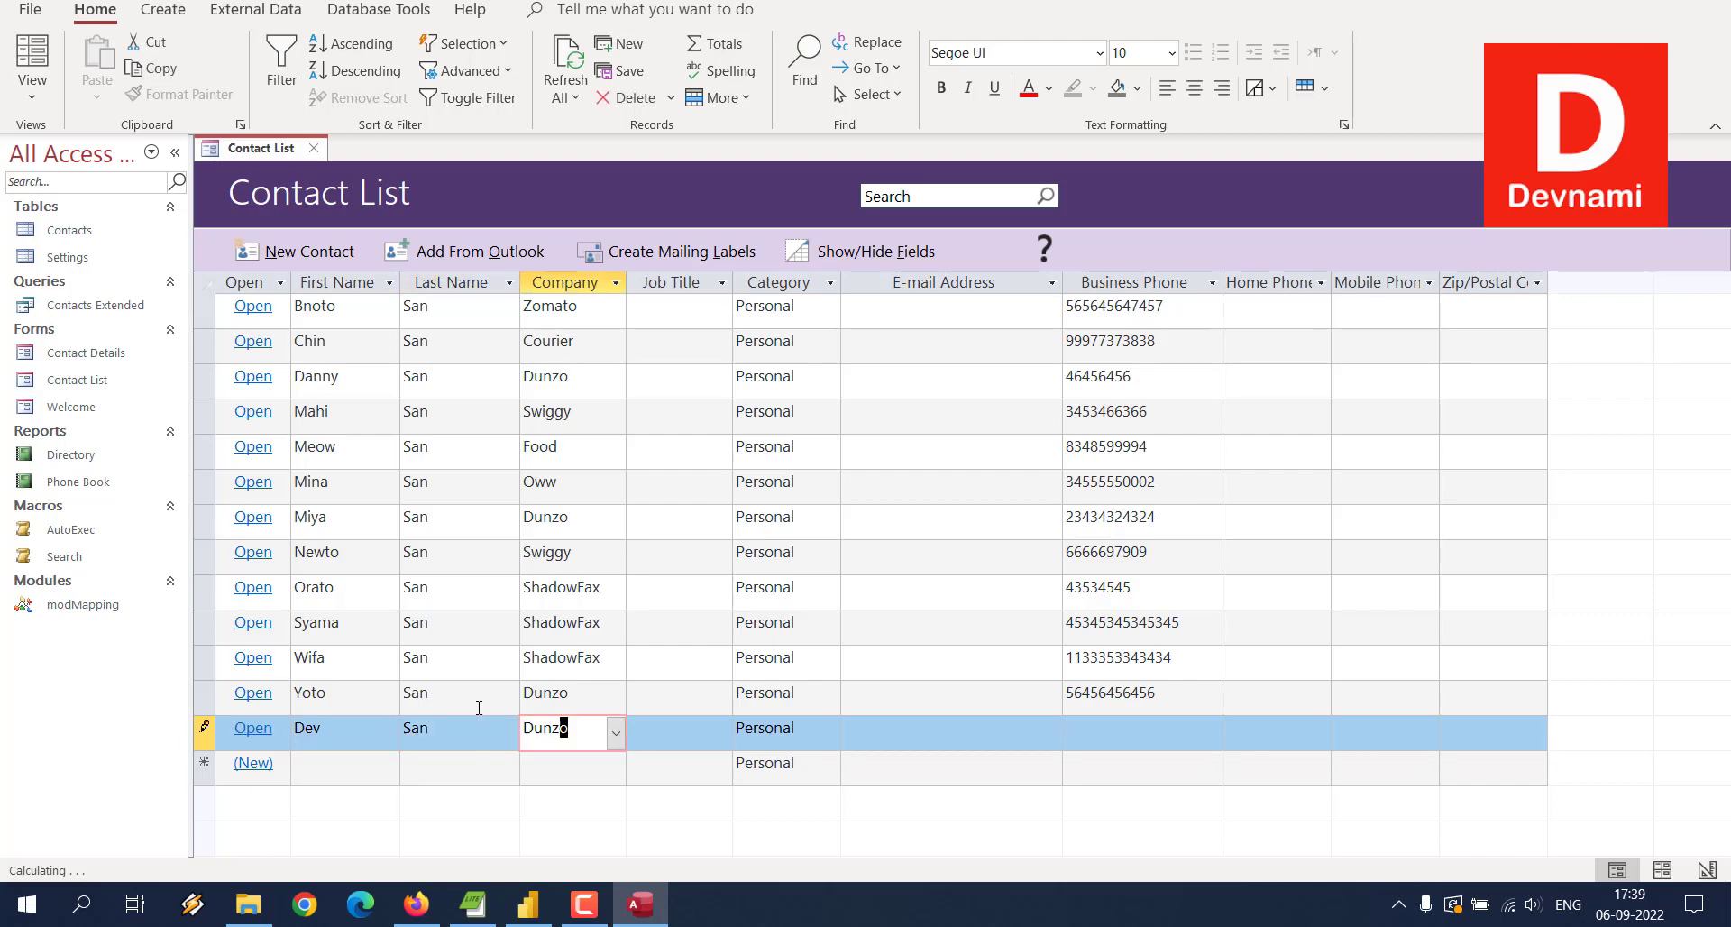
key("Tab")
key("Tab")
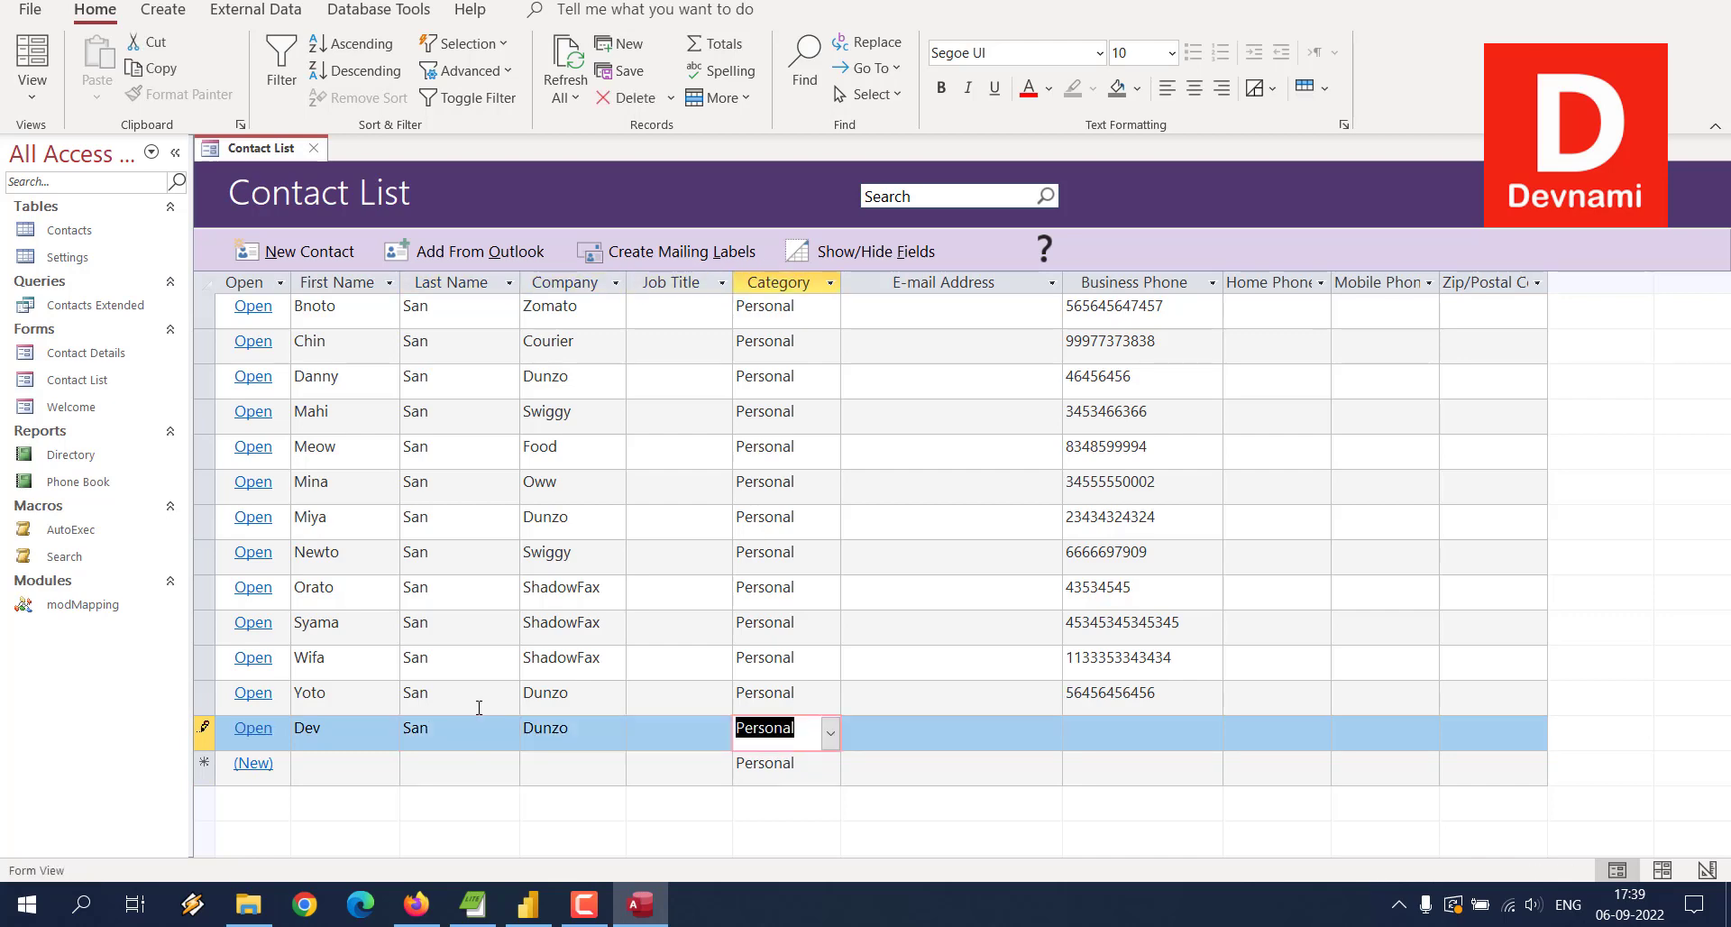
key("Tab")
key("Tab")
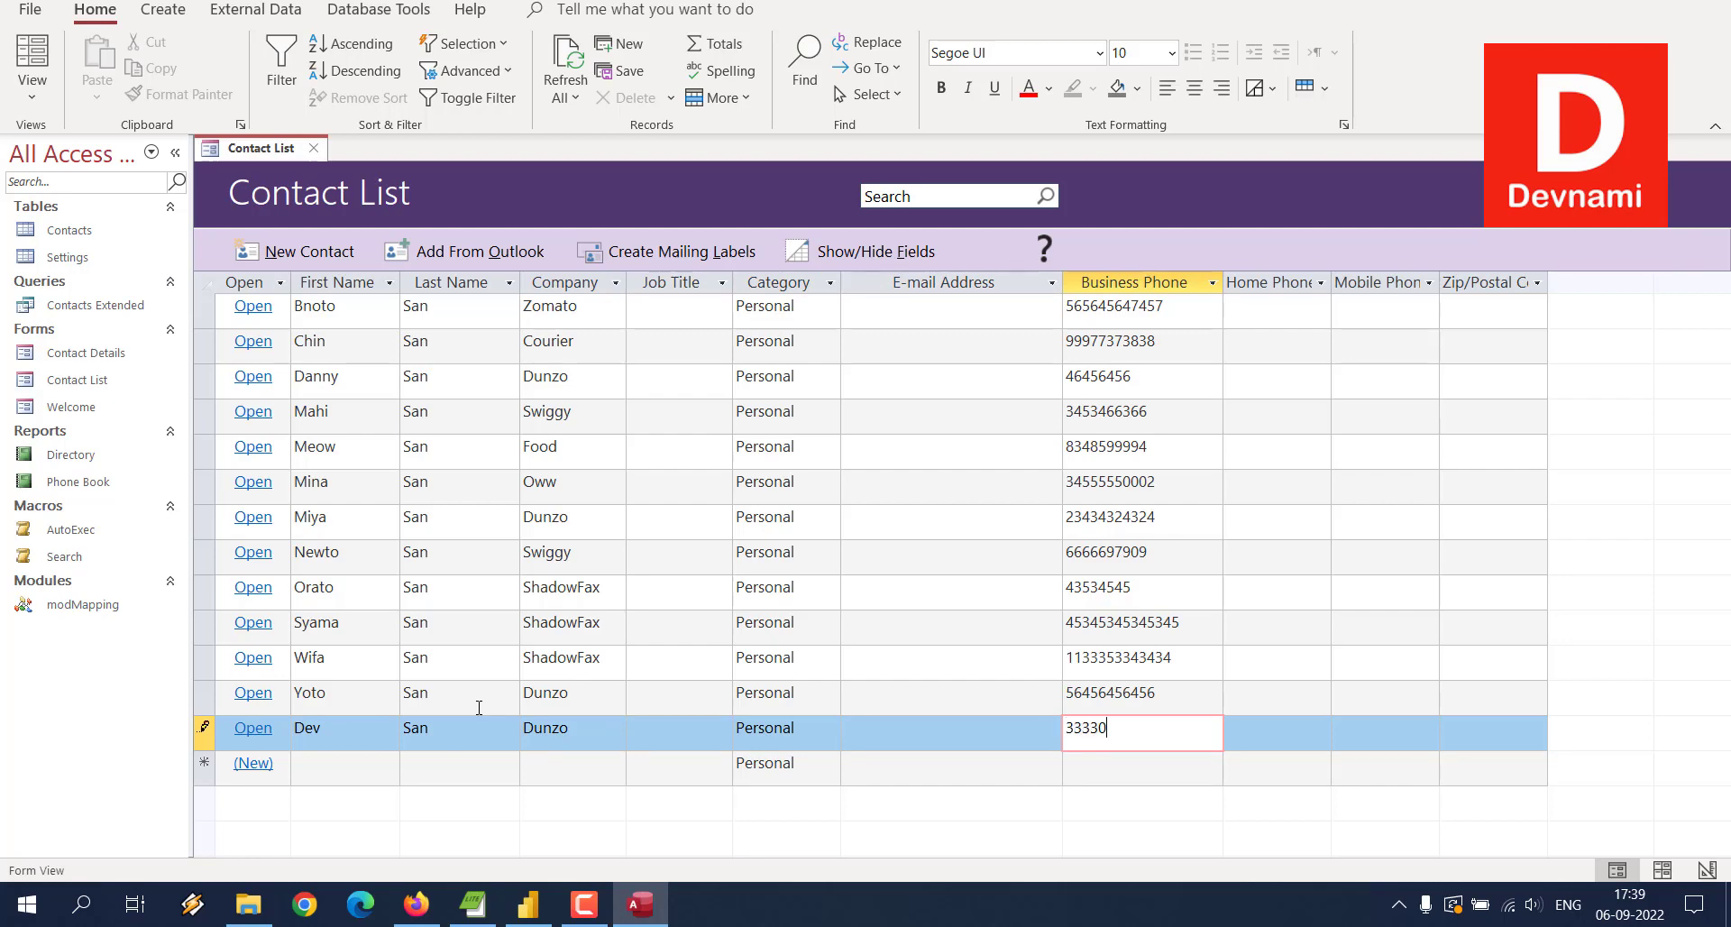
key("shift+Return")
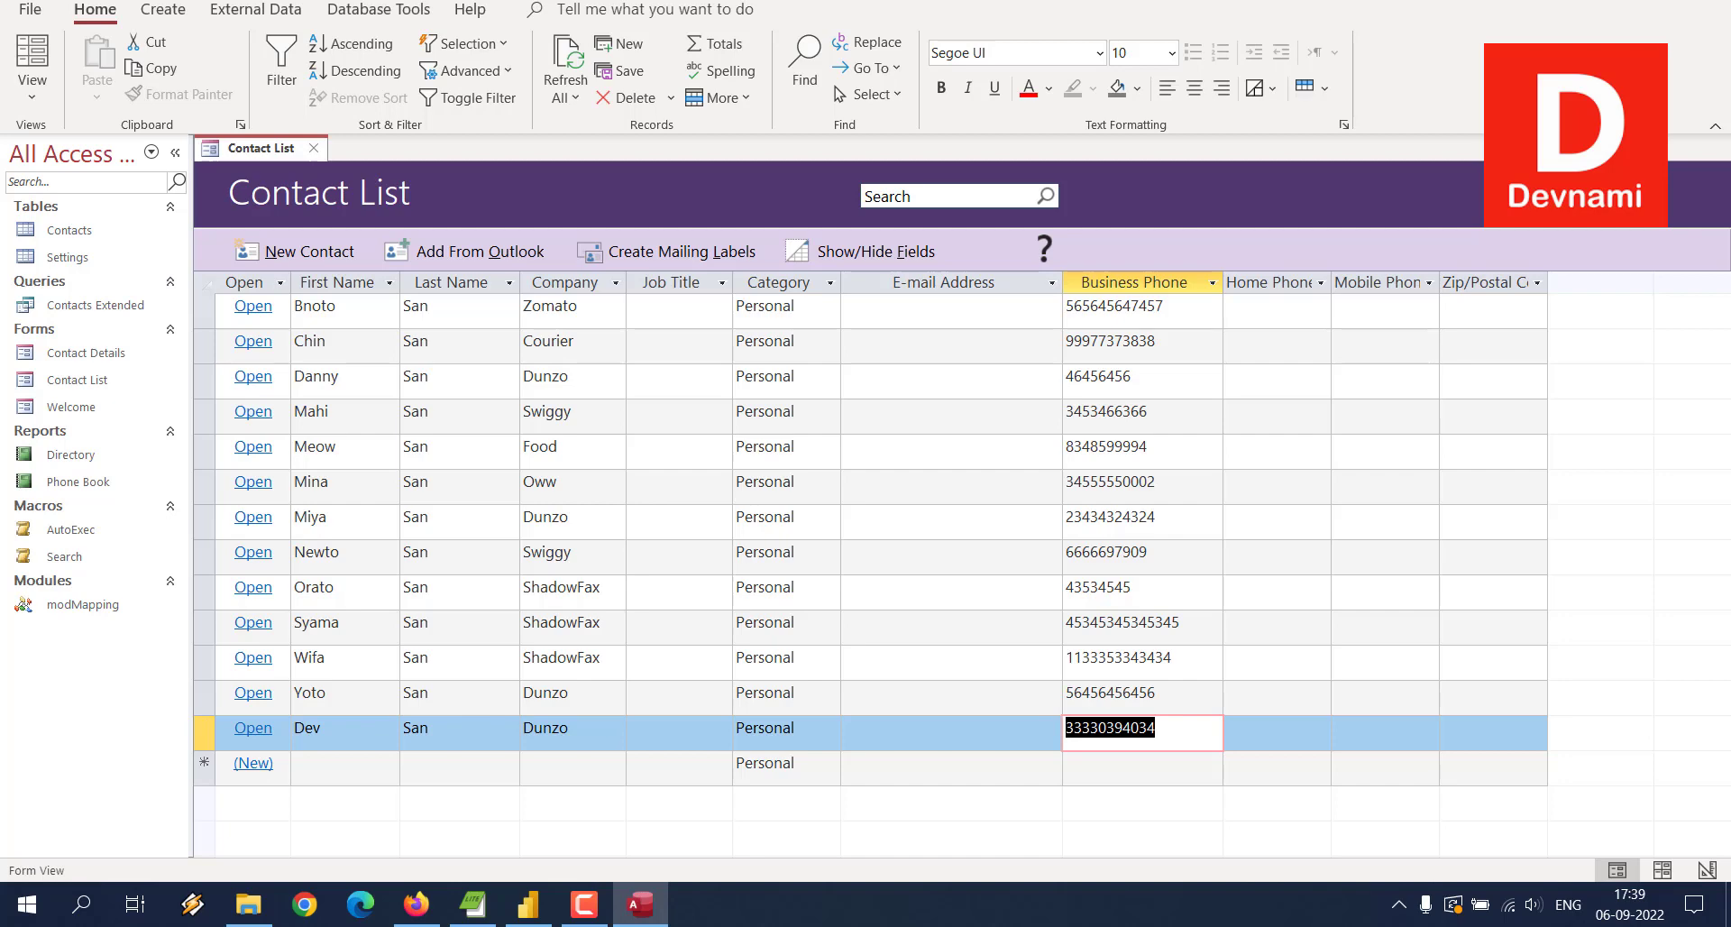
key("alt+F4")
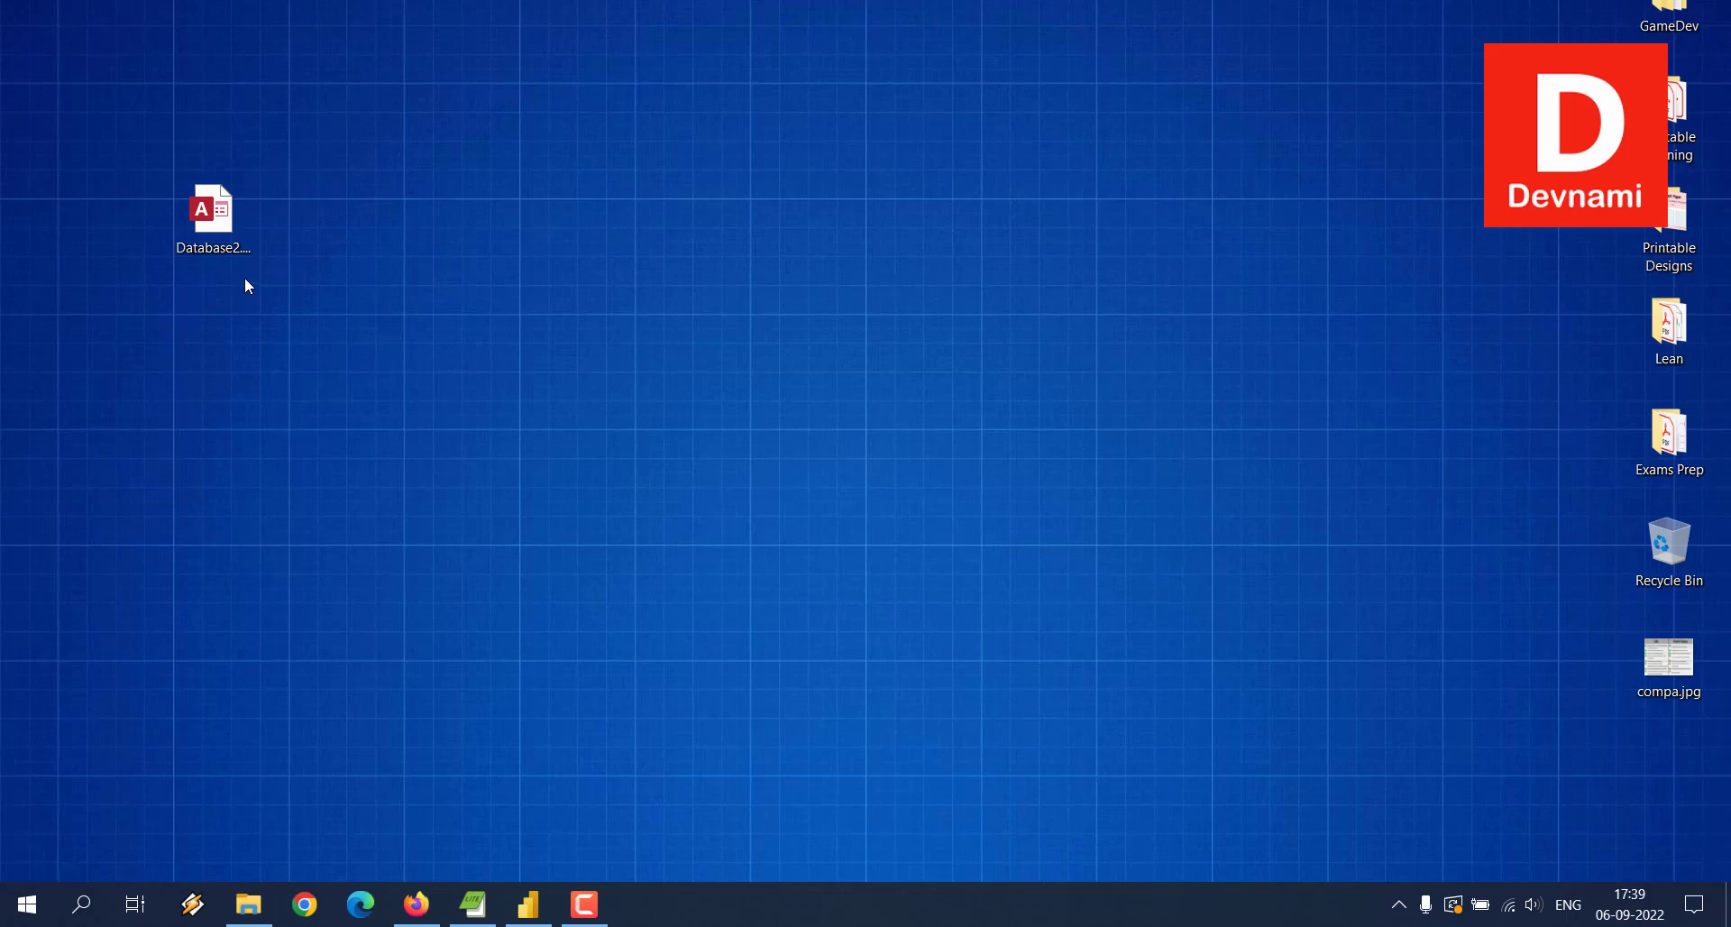
Step: Bring the browser back briefly, then minimize it and switch to the blank Power BI Desktop report
left_click(421, 909)
left_click_drag(215, 166, 572, 171)
left_click(333, 158)
left_click(577, 176)
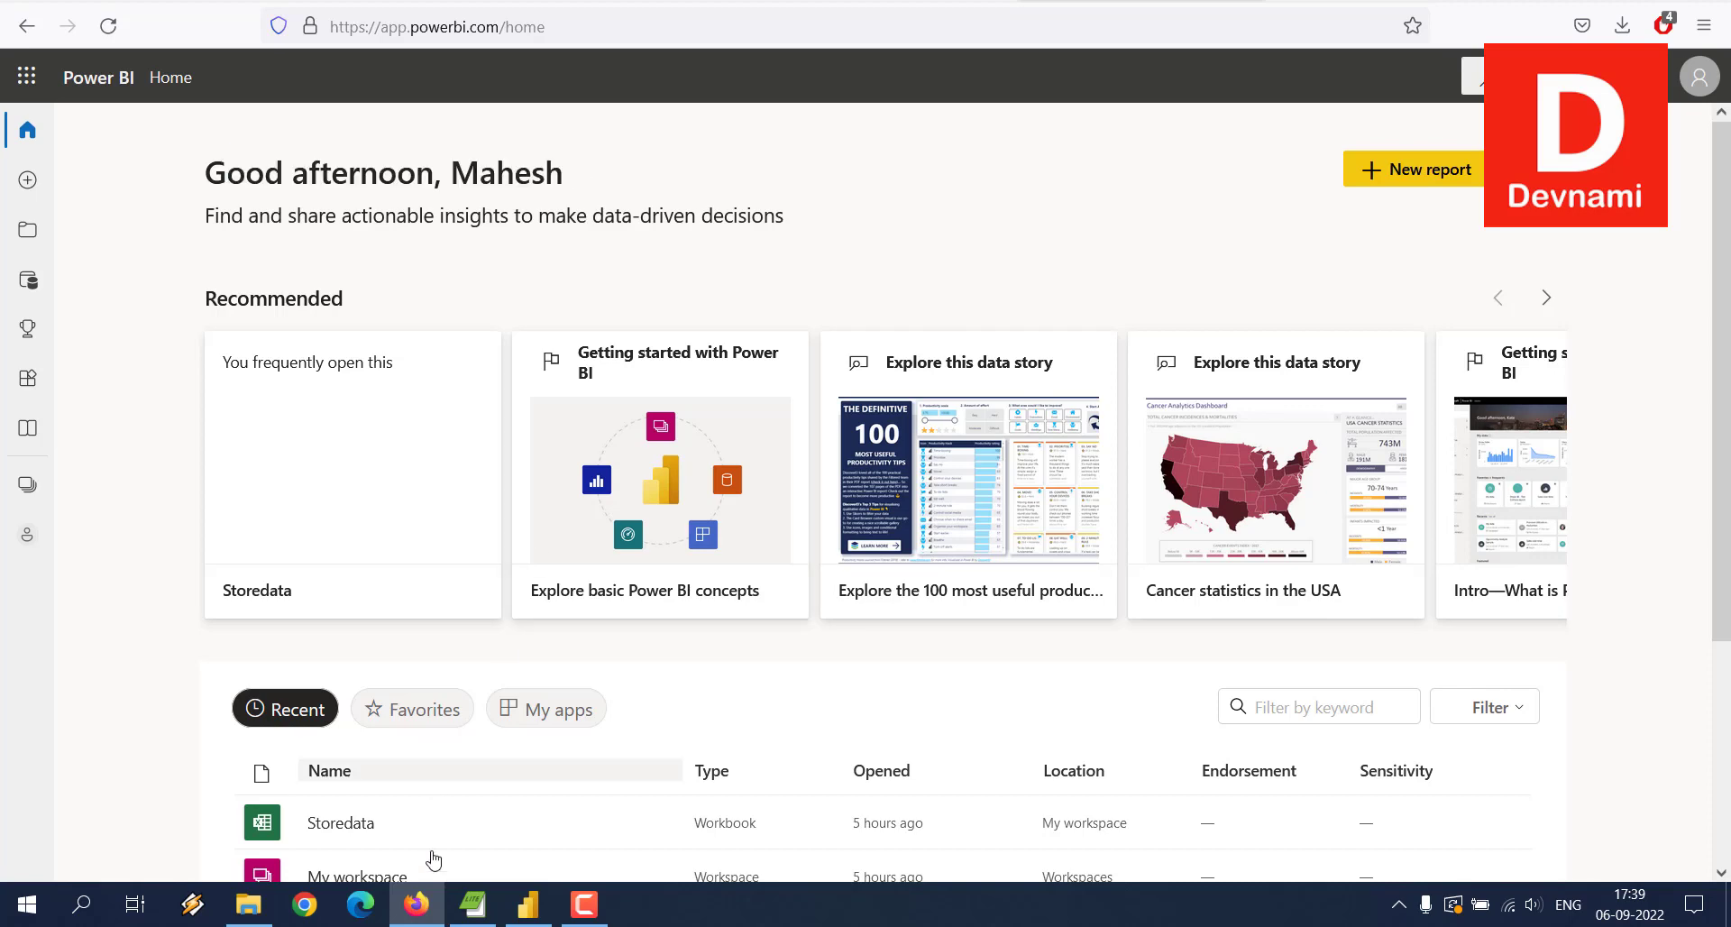
left_click(416, 904)
left_click(528, 904)
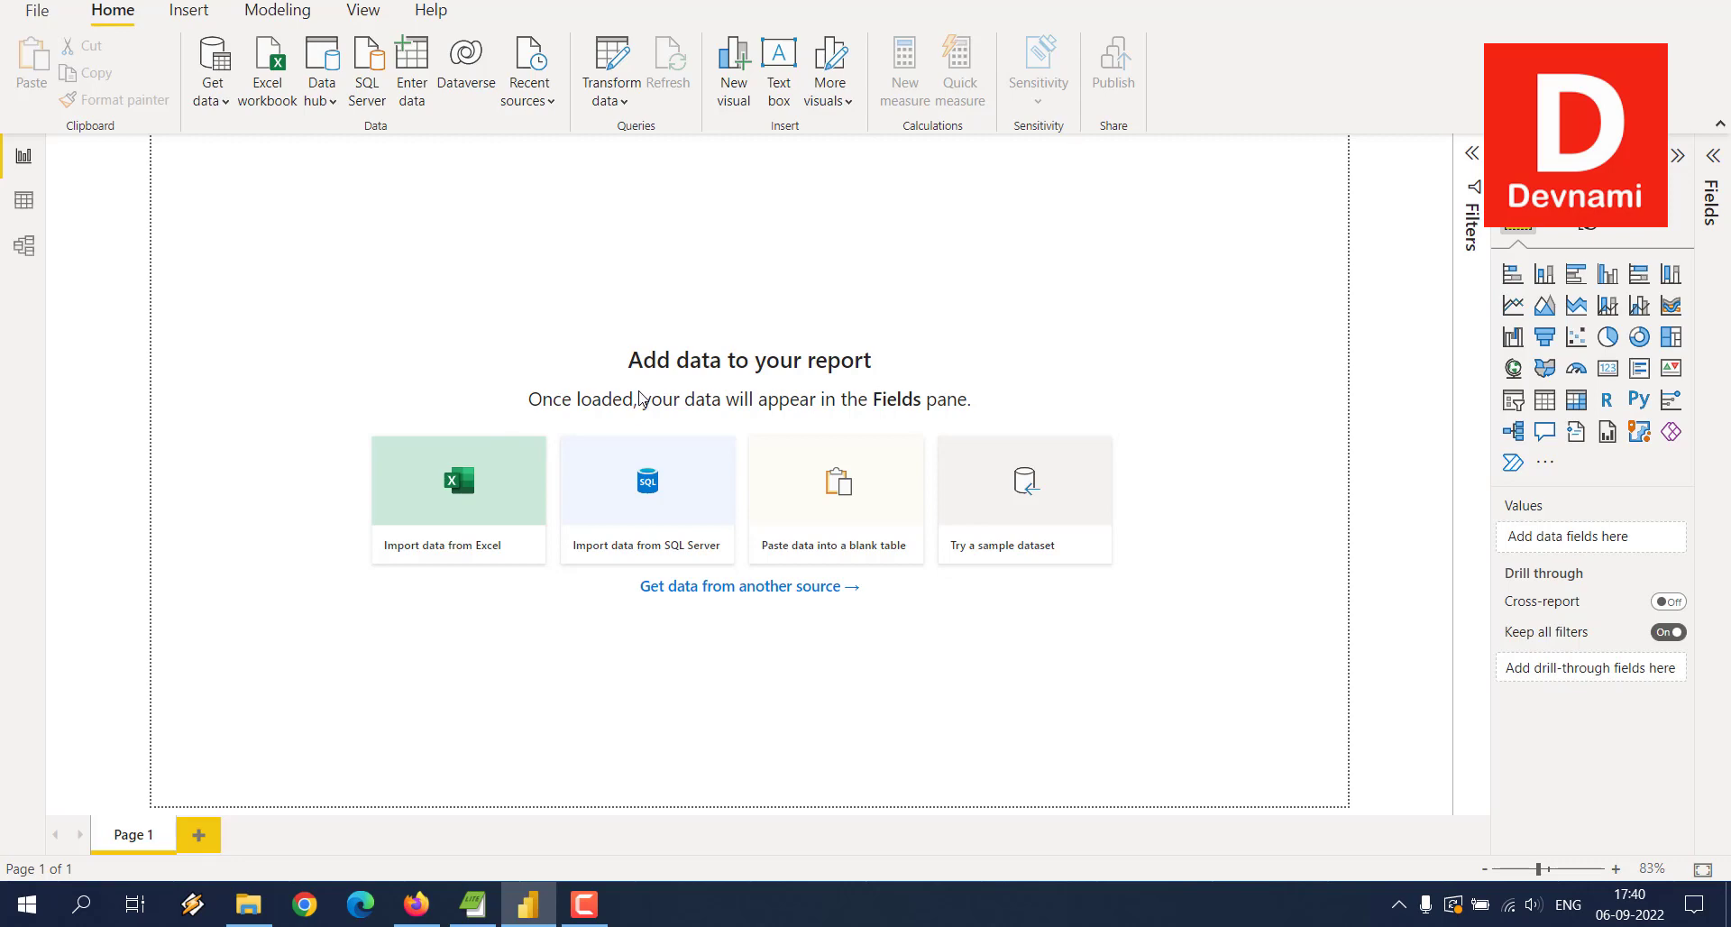
Step: Connect to Database2.accdb on the Desktop using the Access database data source
left_click(224, 109)
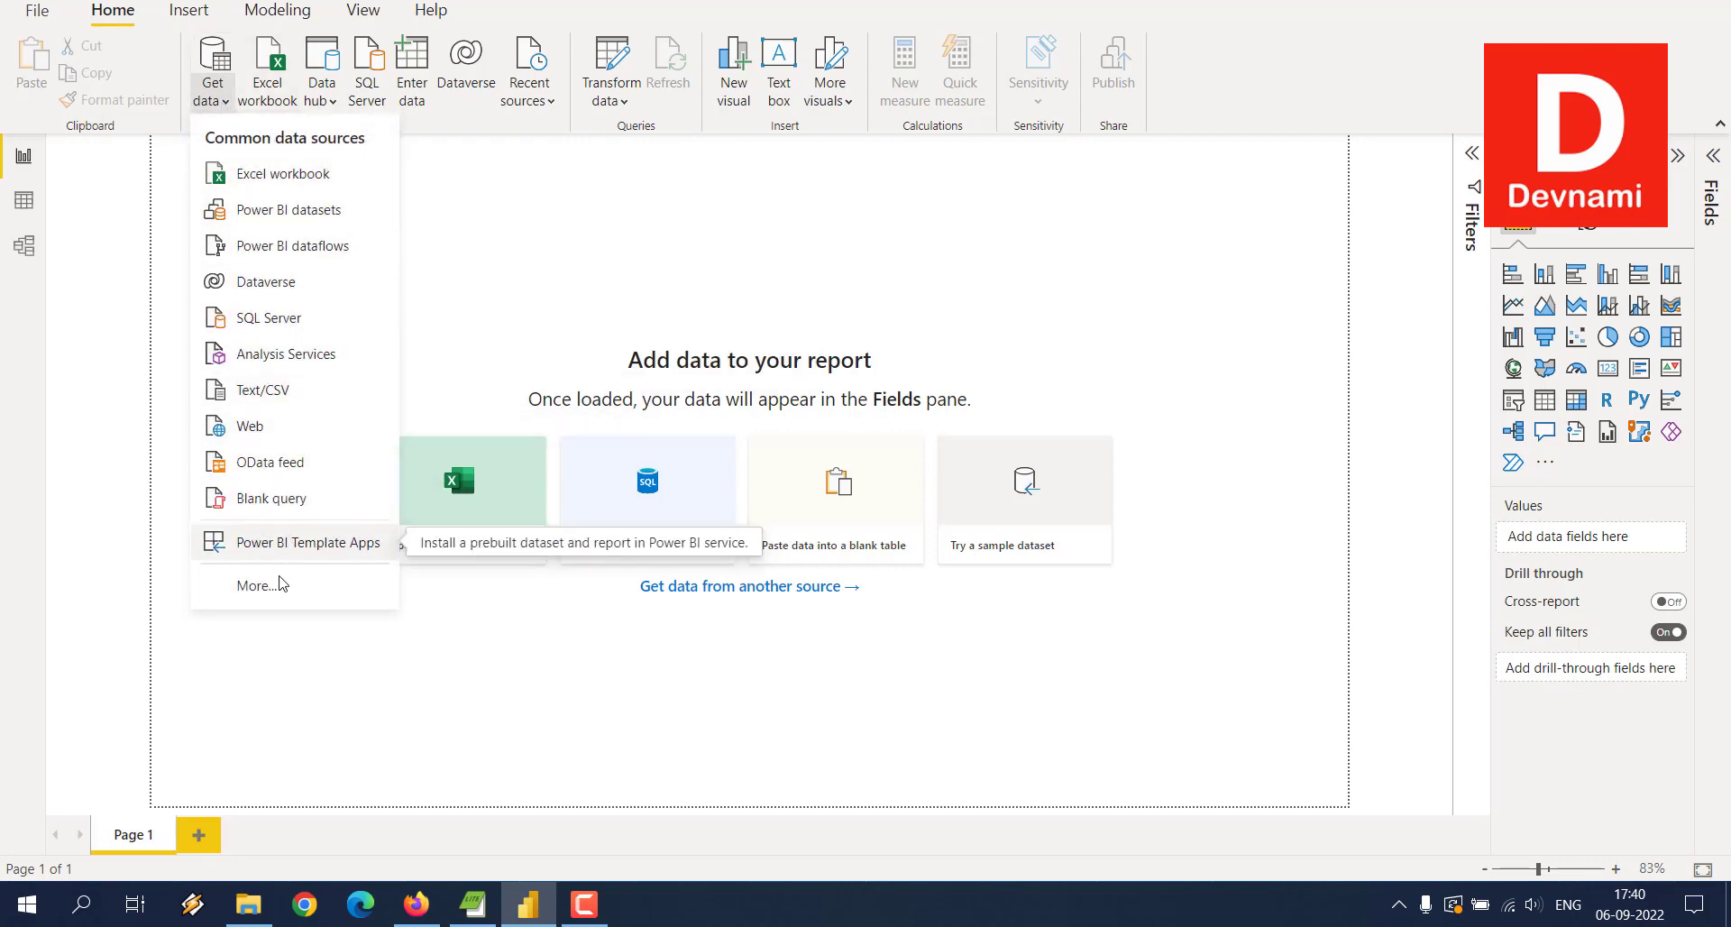
left_click(252, 586)
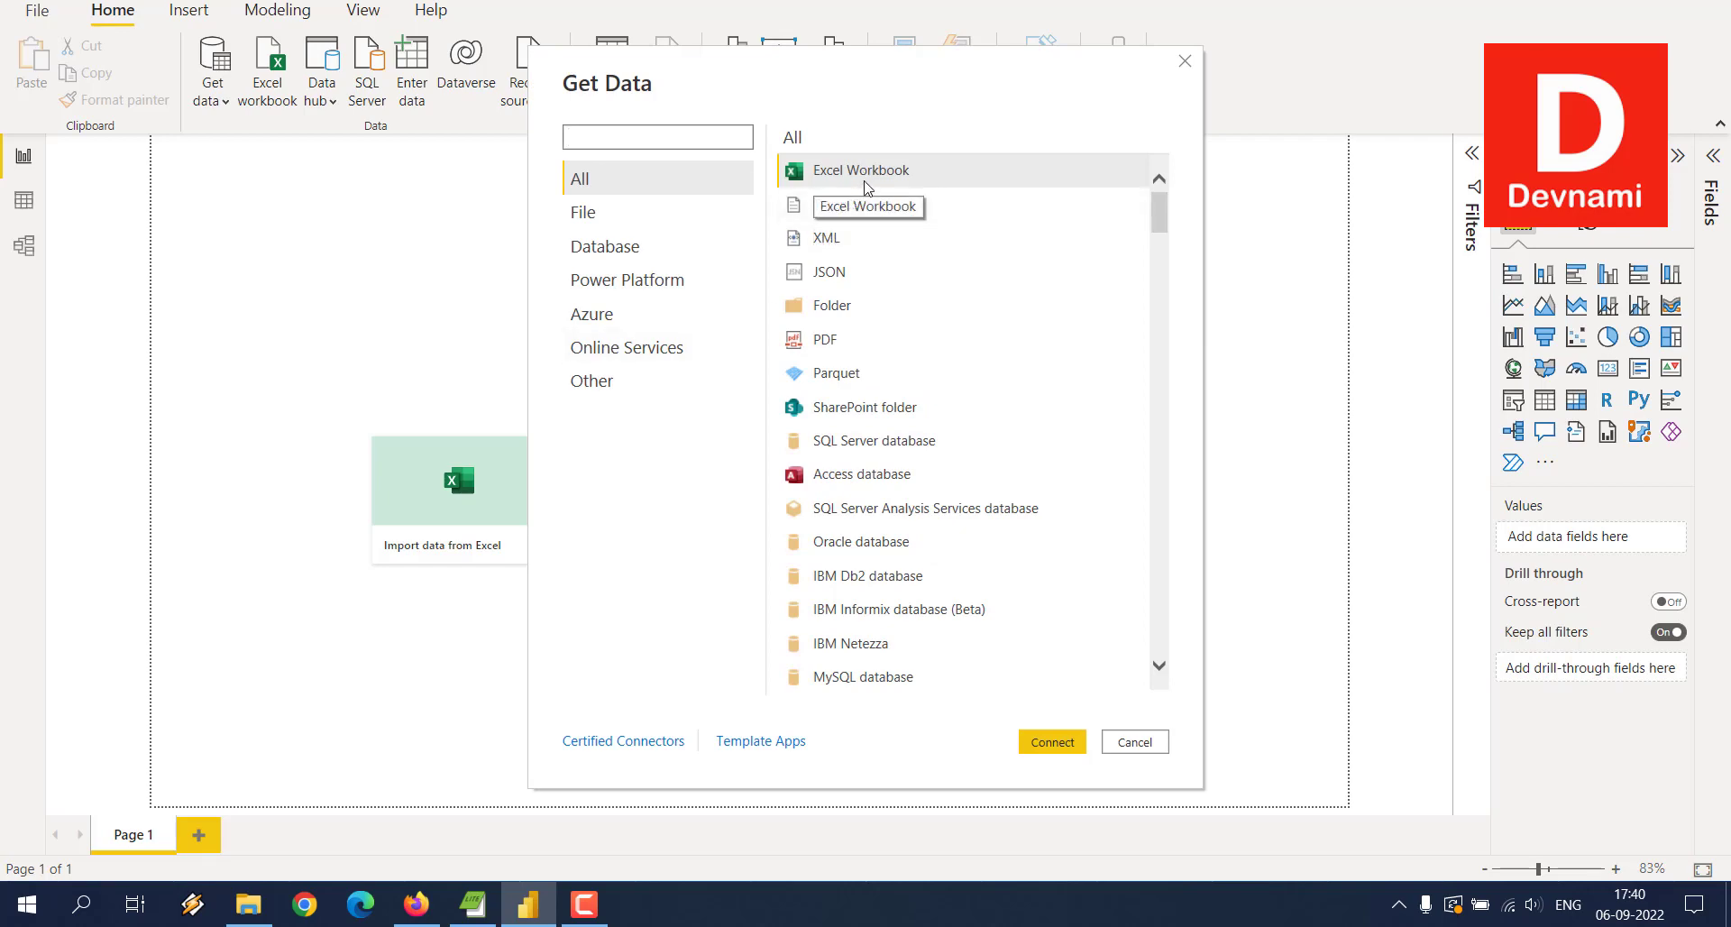
left_click(852, 475)
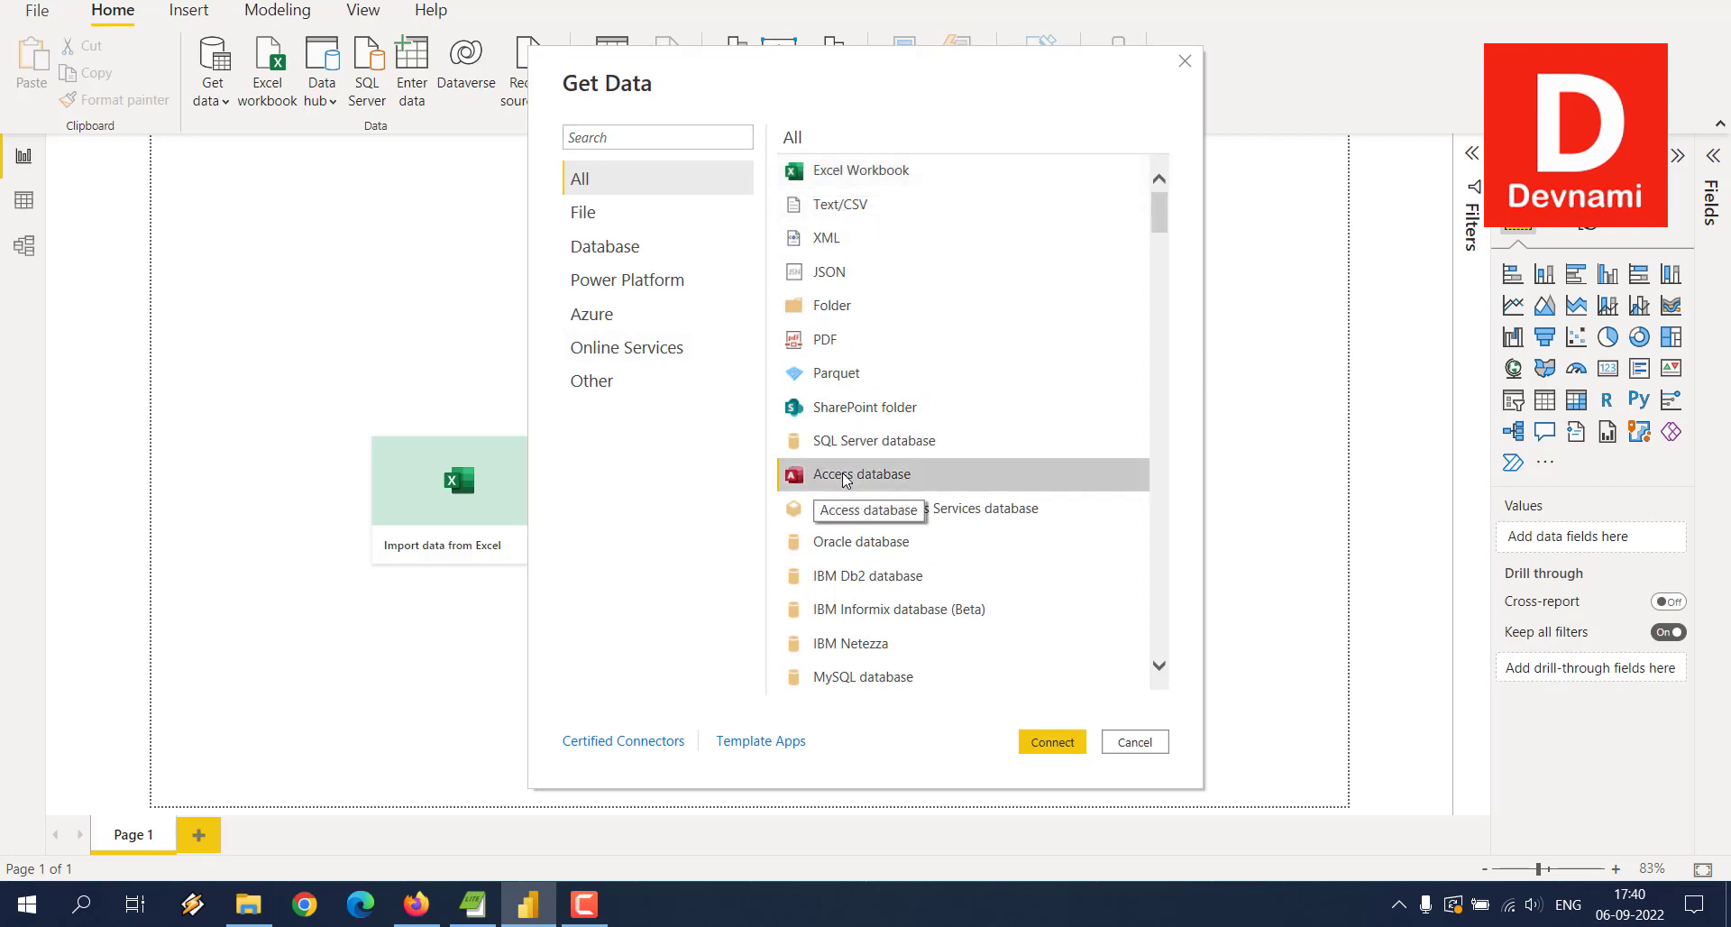
left_click(1052, 742)
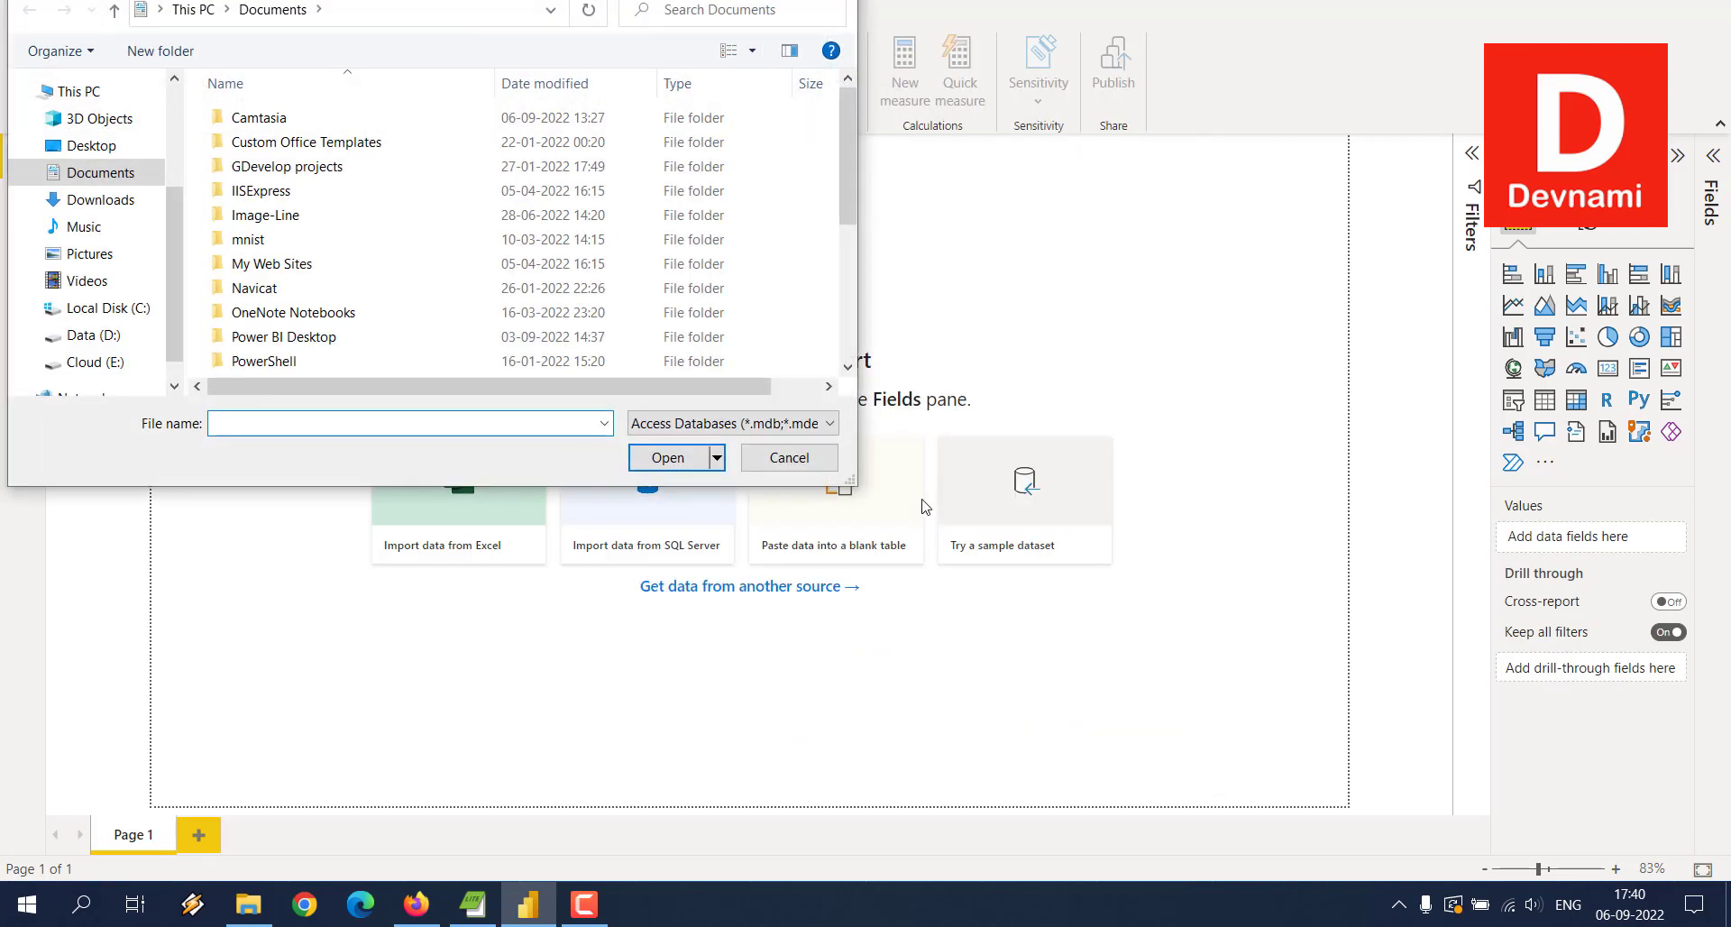
left_click(81, 149)
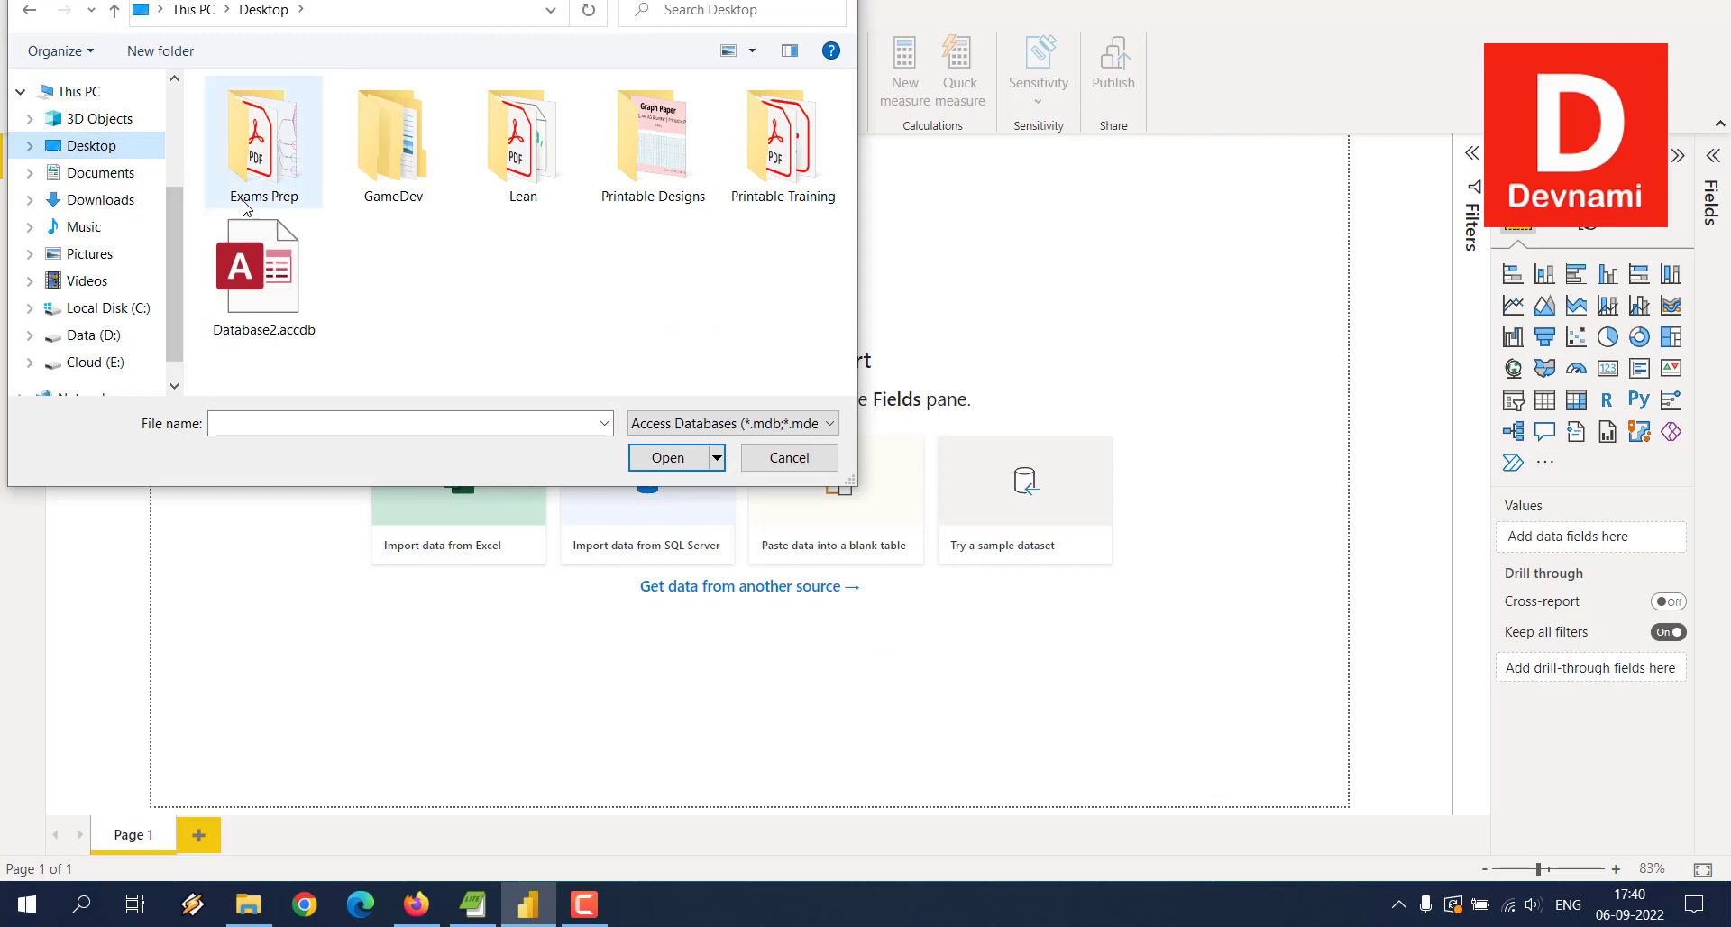
left_click(270, 275)
left_click(662, 457)
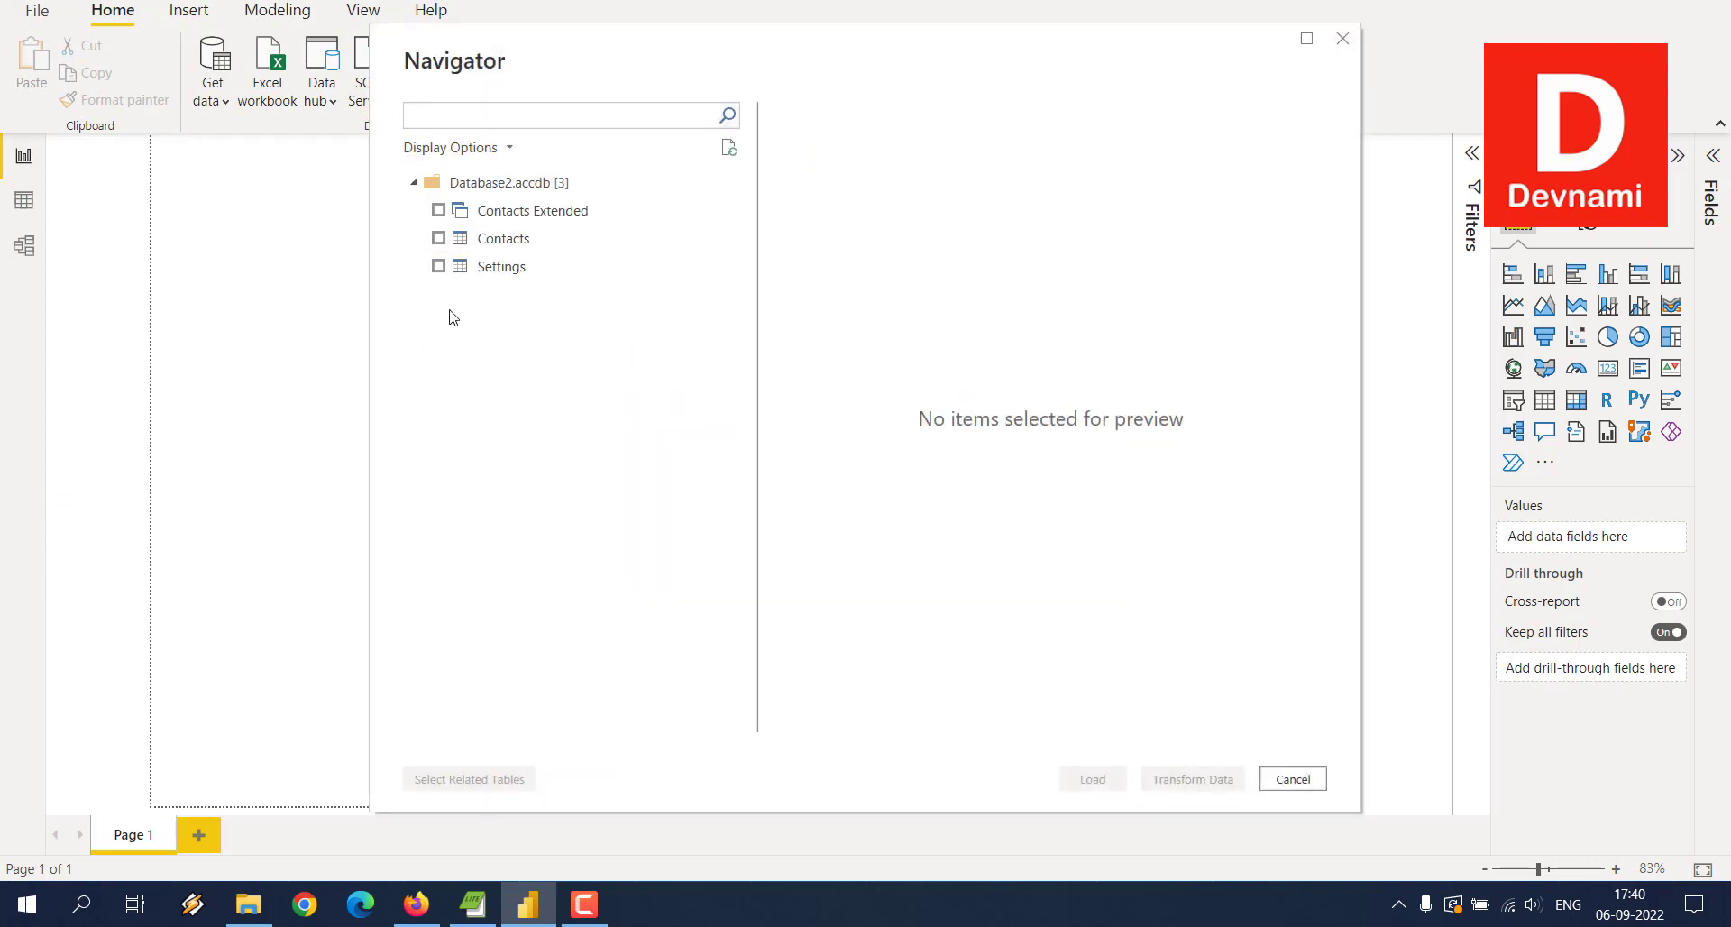
Step: Select the Contacts table in the Navigator and load it into the report
left_click(437, 239)
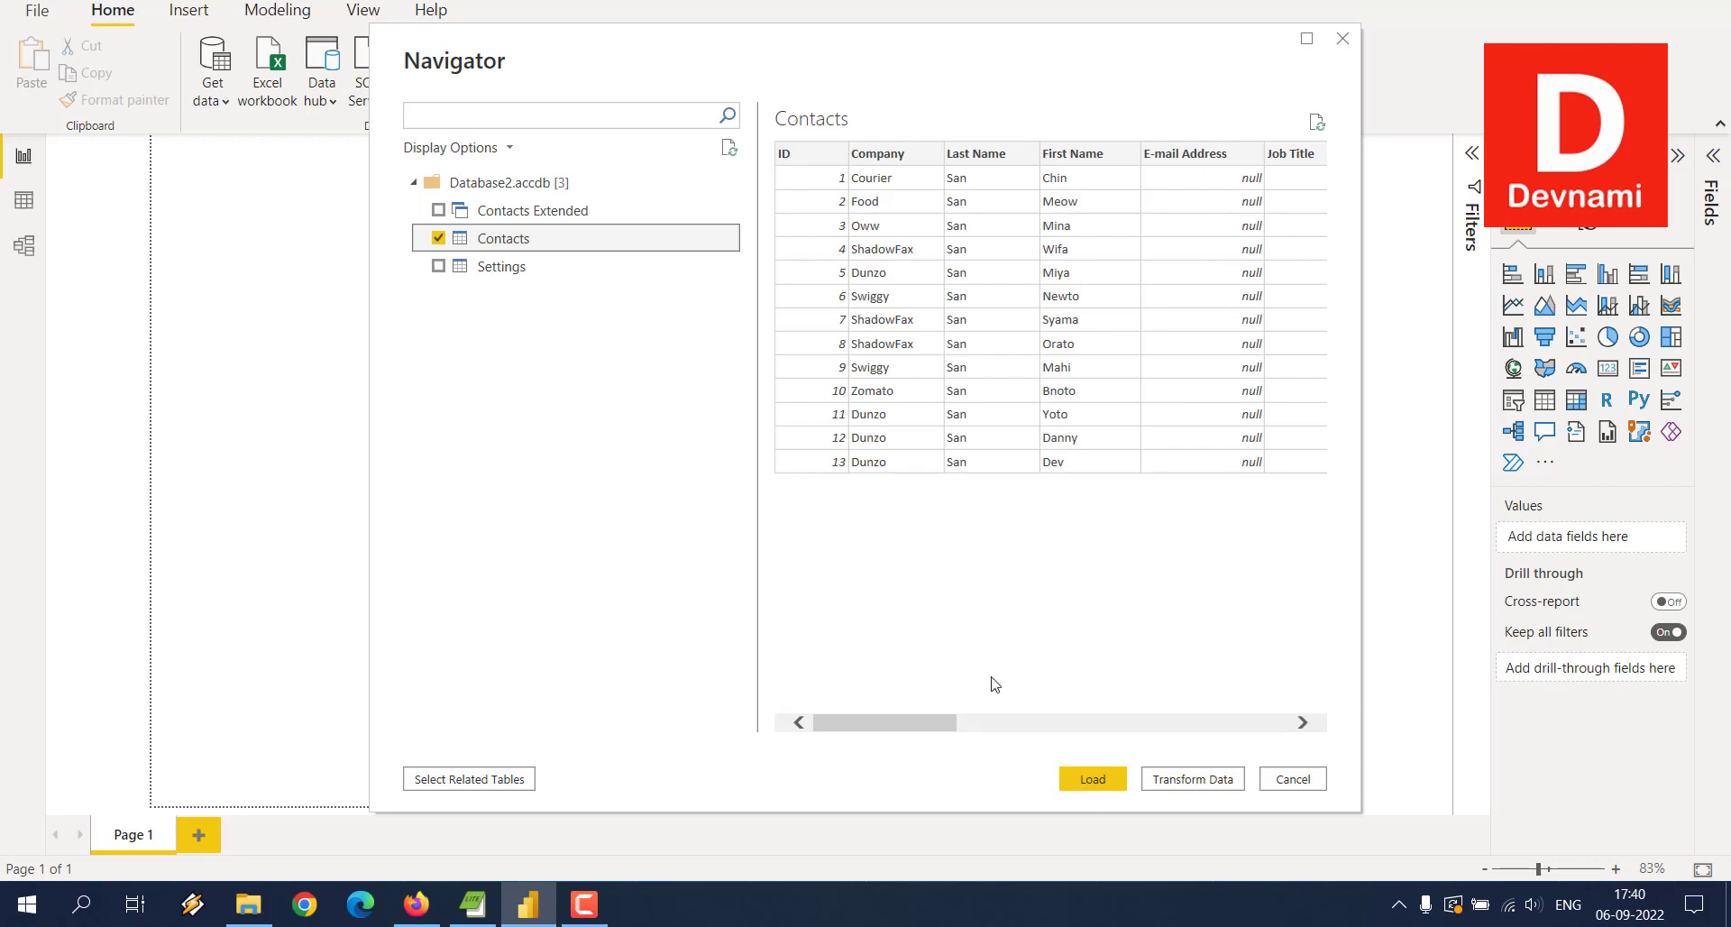
left_click_drag(943, 726, 873, 748)
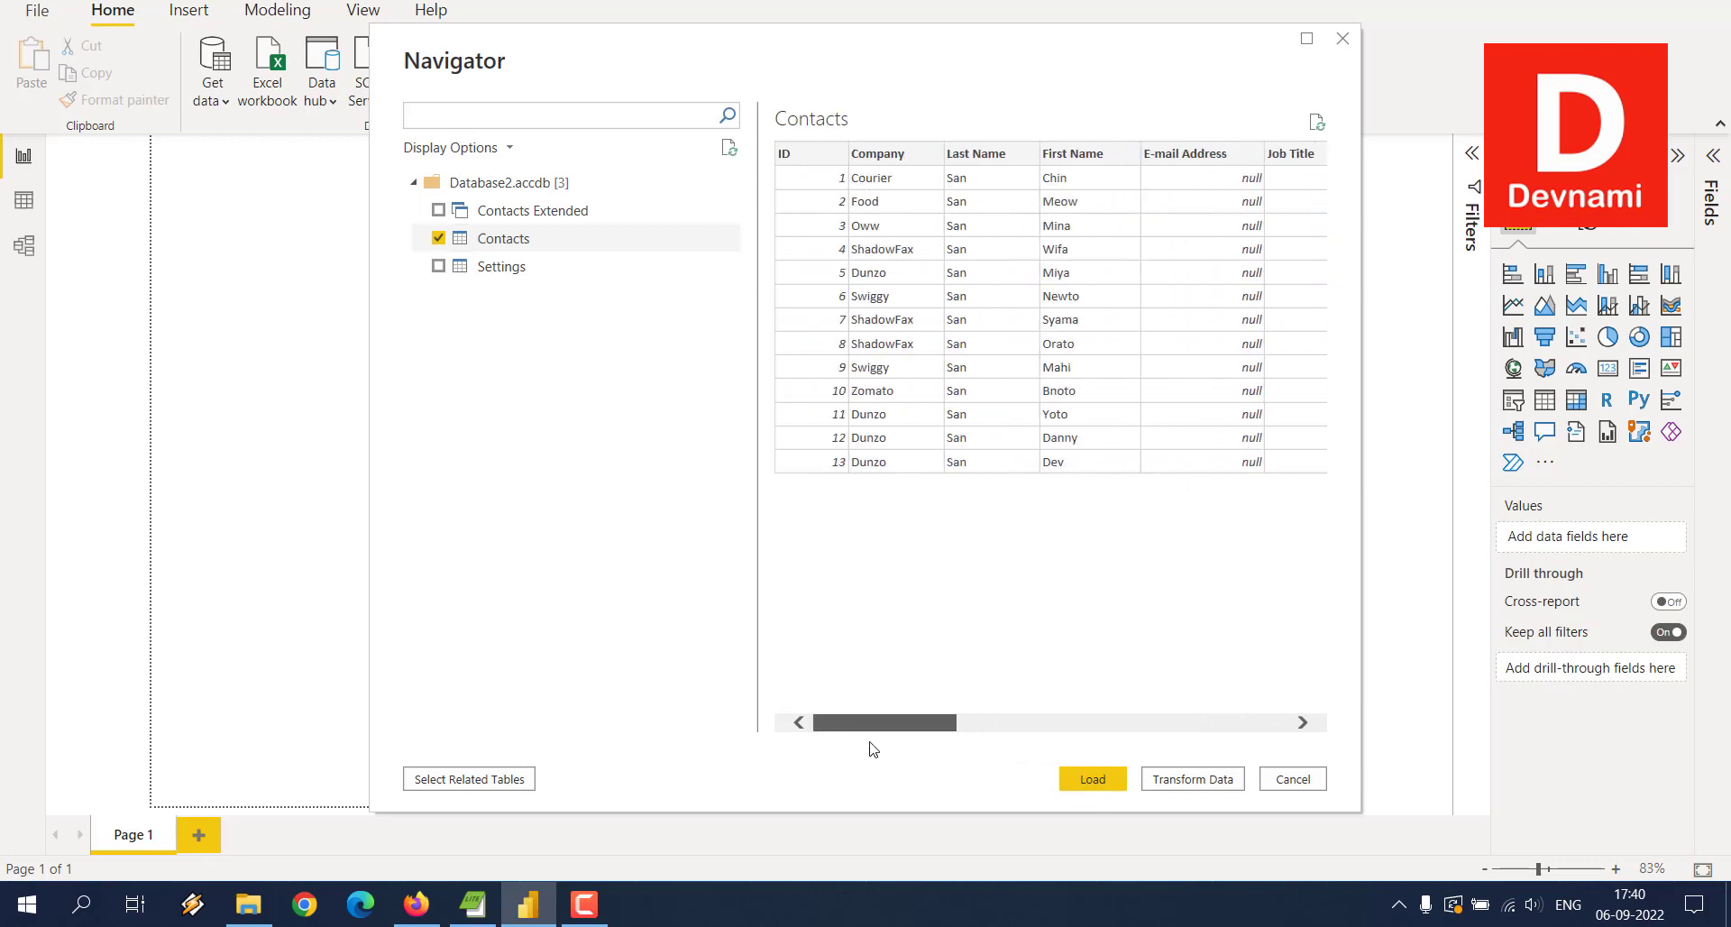
left_click(438, 239)
left_click(438, 239)
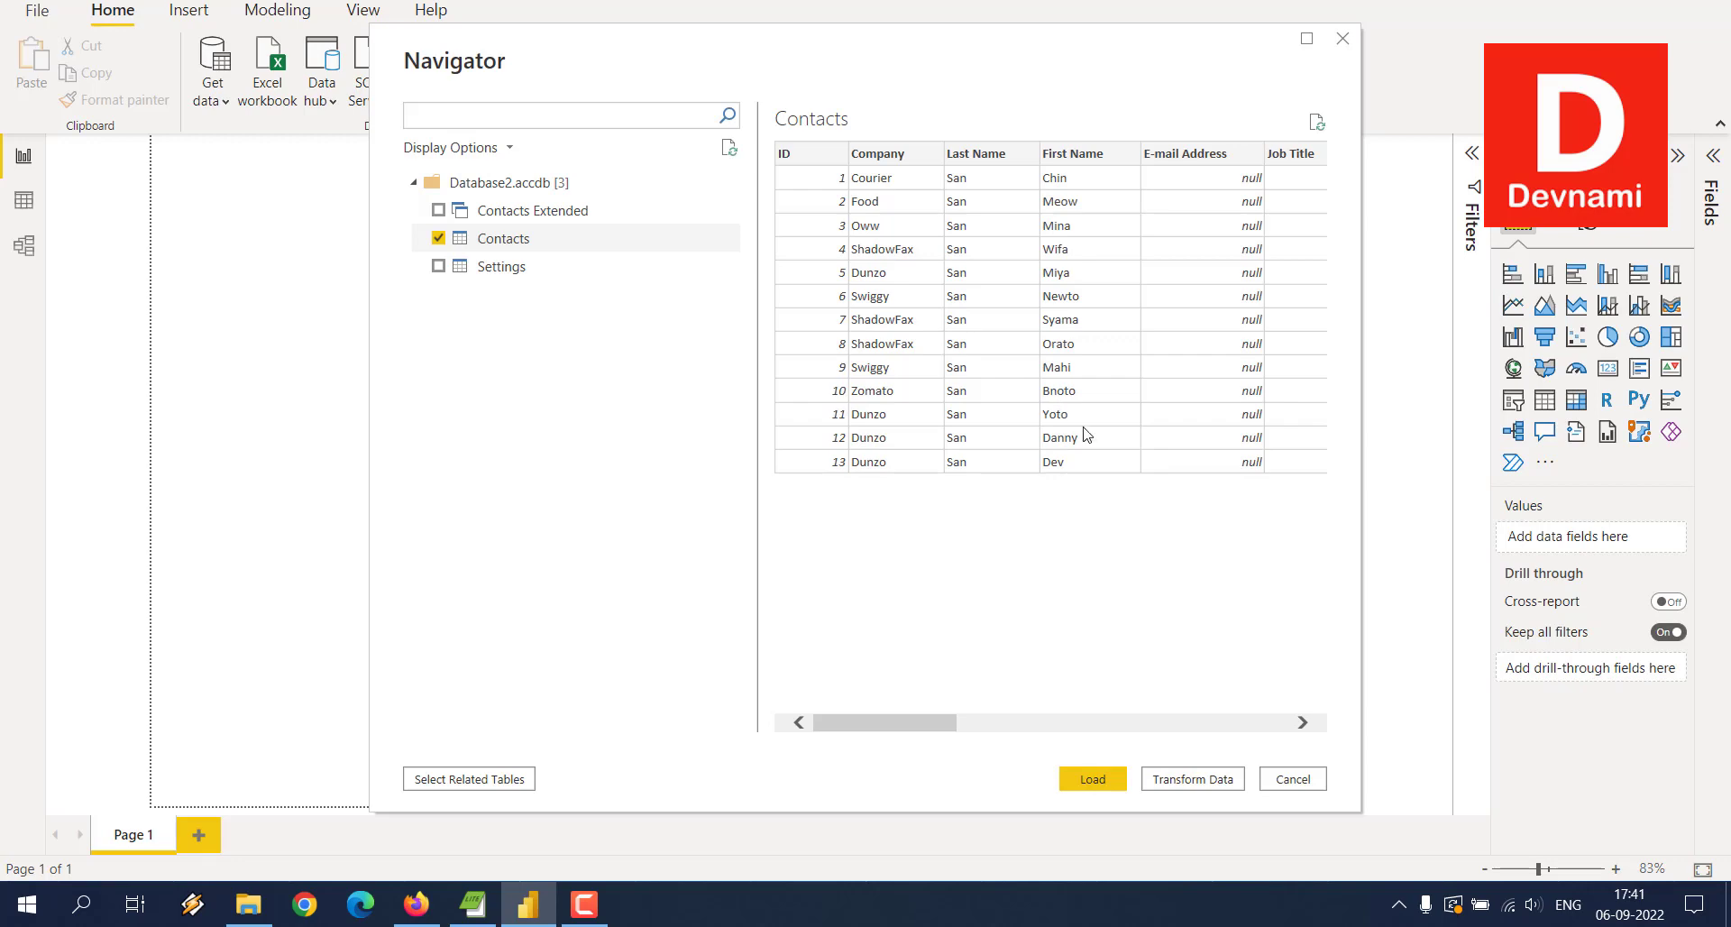
left_click(1092, 775)
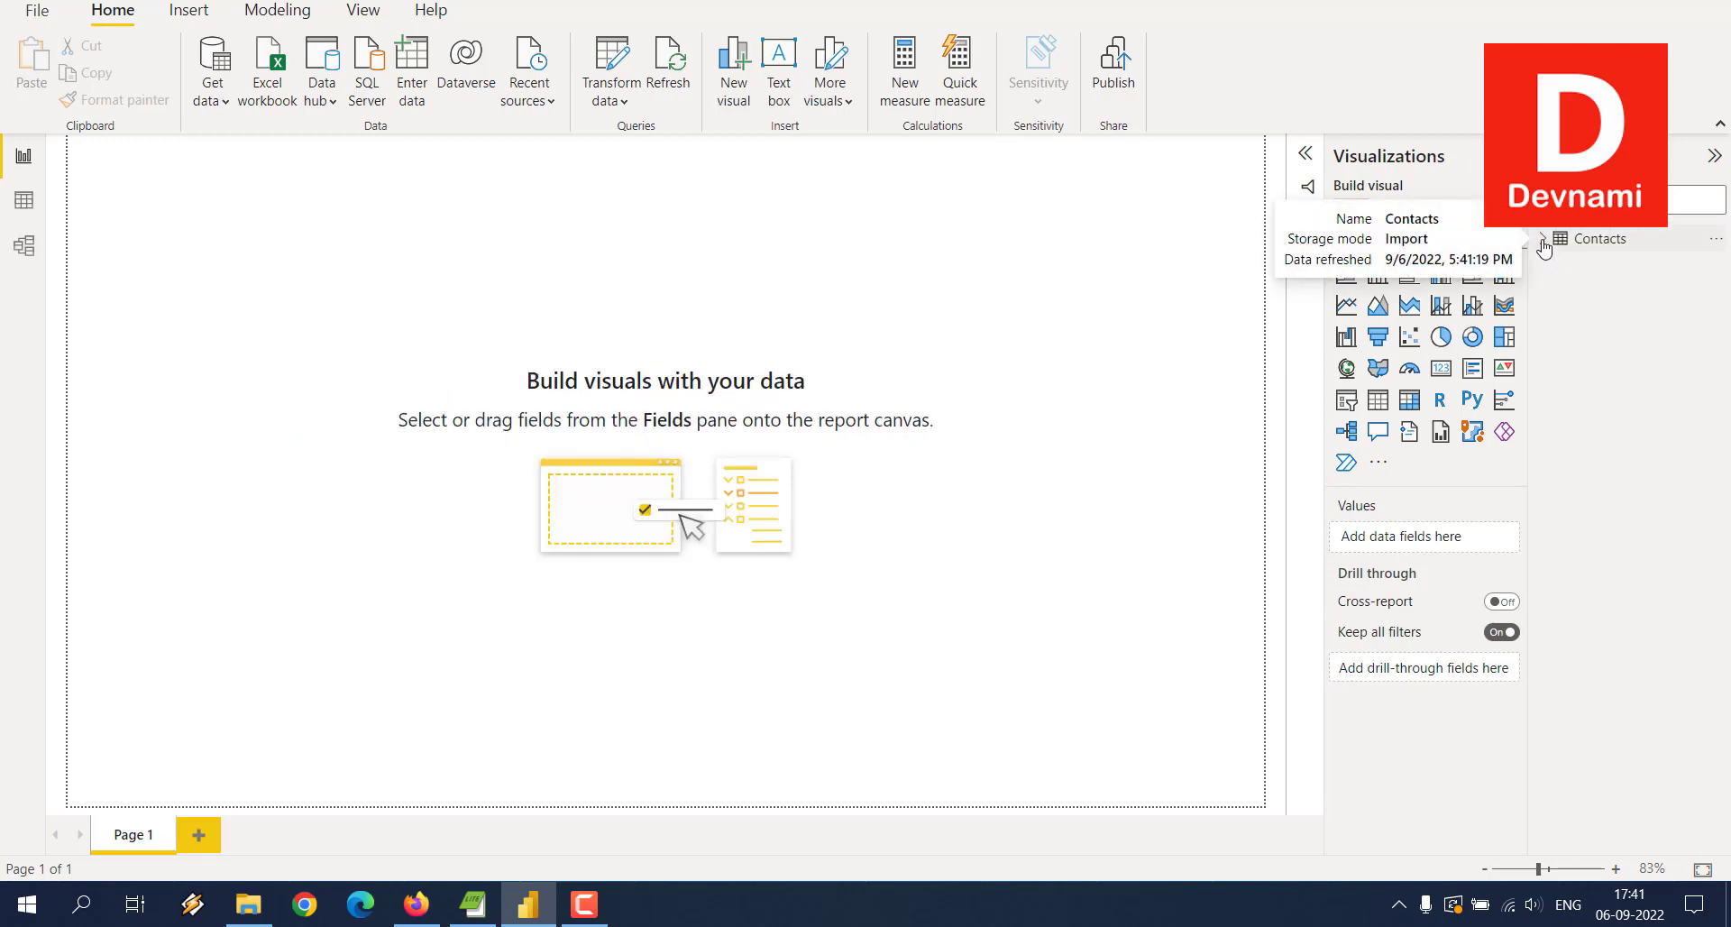
Step: Add First Name and Business Phone from Contacts as two table visuals
left_click(1544, 244)
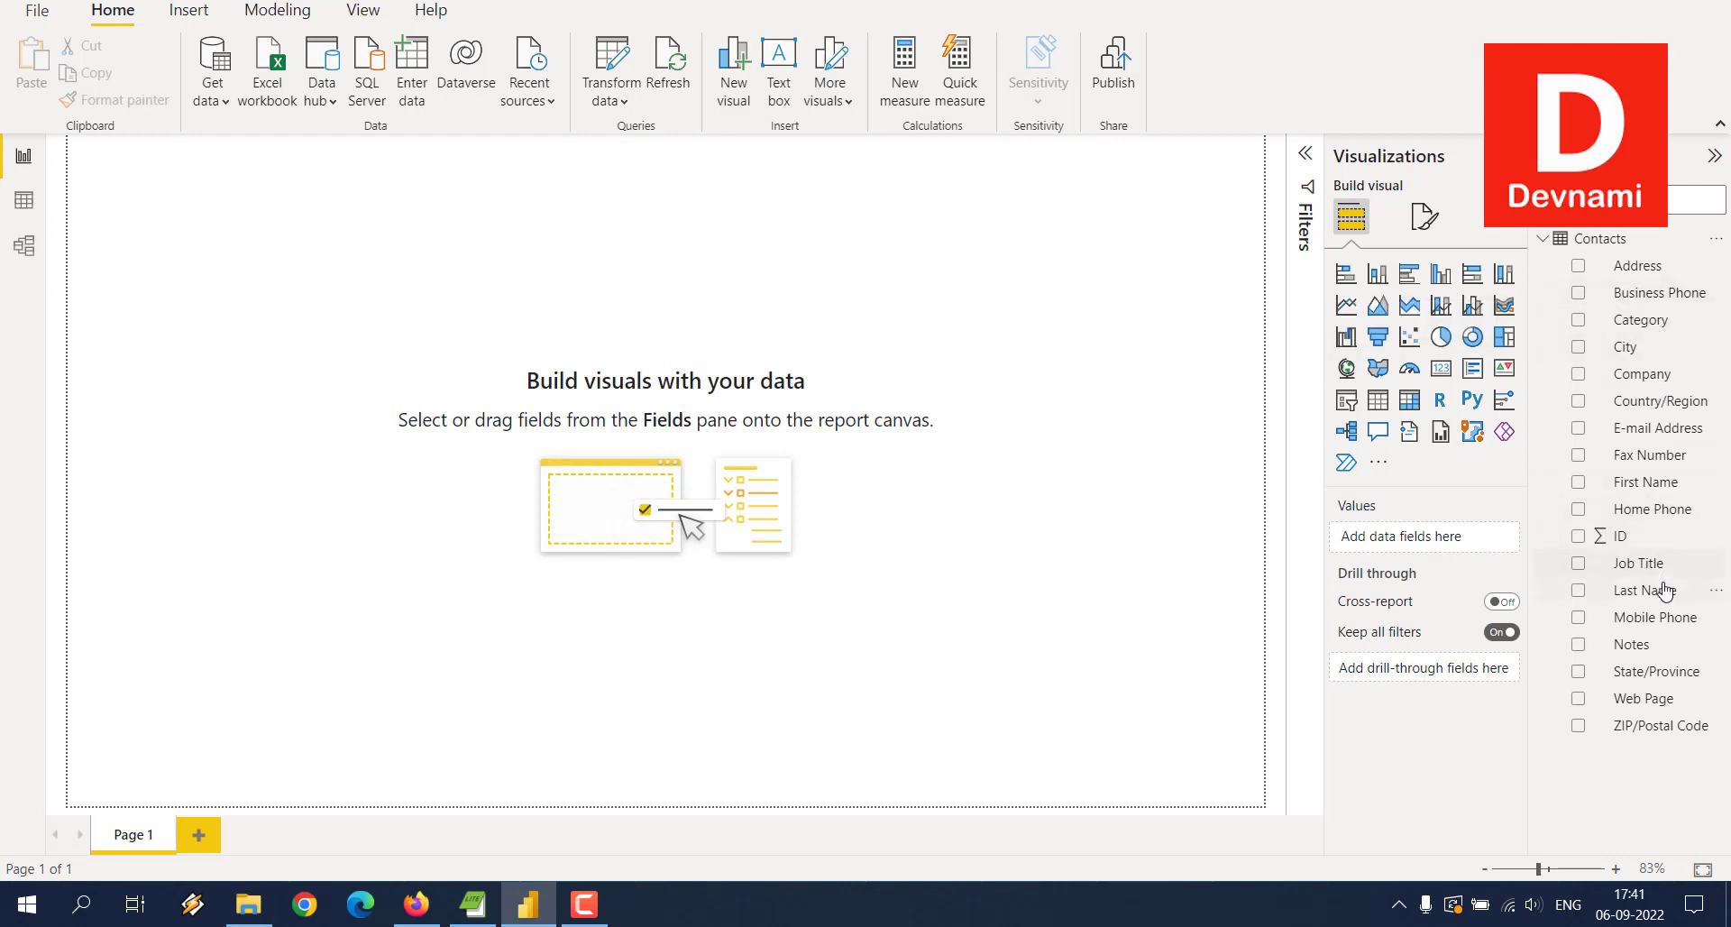
left_click_drag(1639, 552, 580, 339)
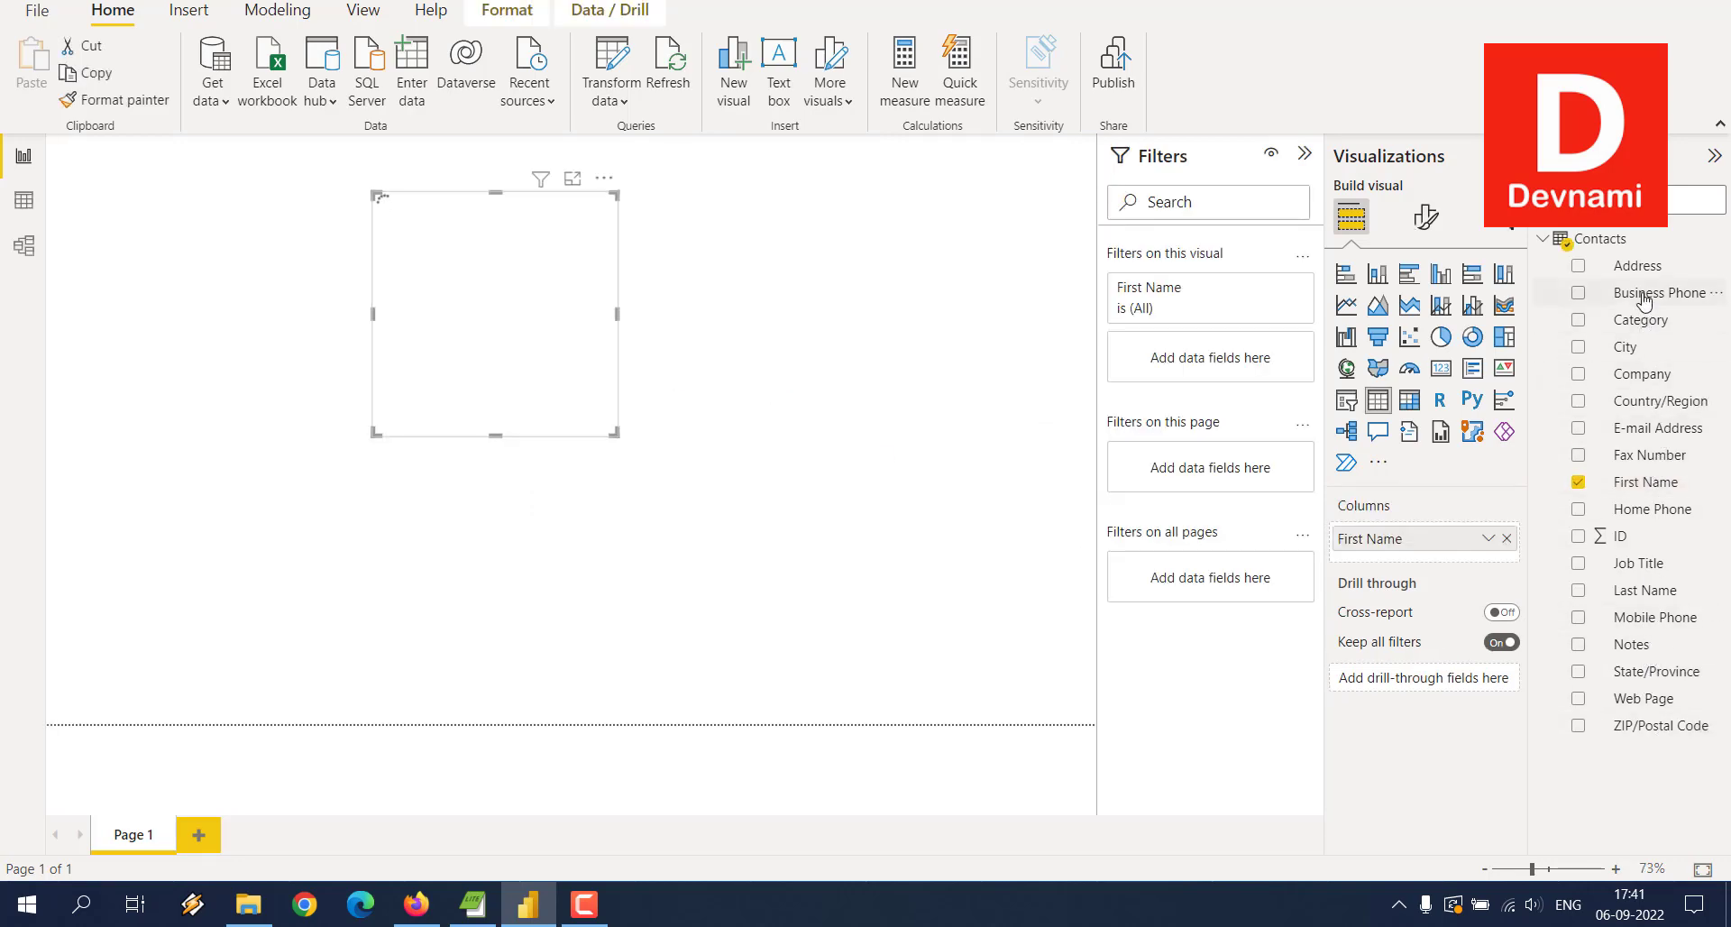
left_click_drag(1641, 296, 927, 301)
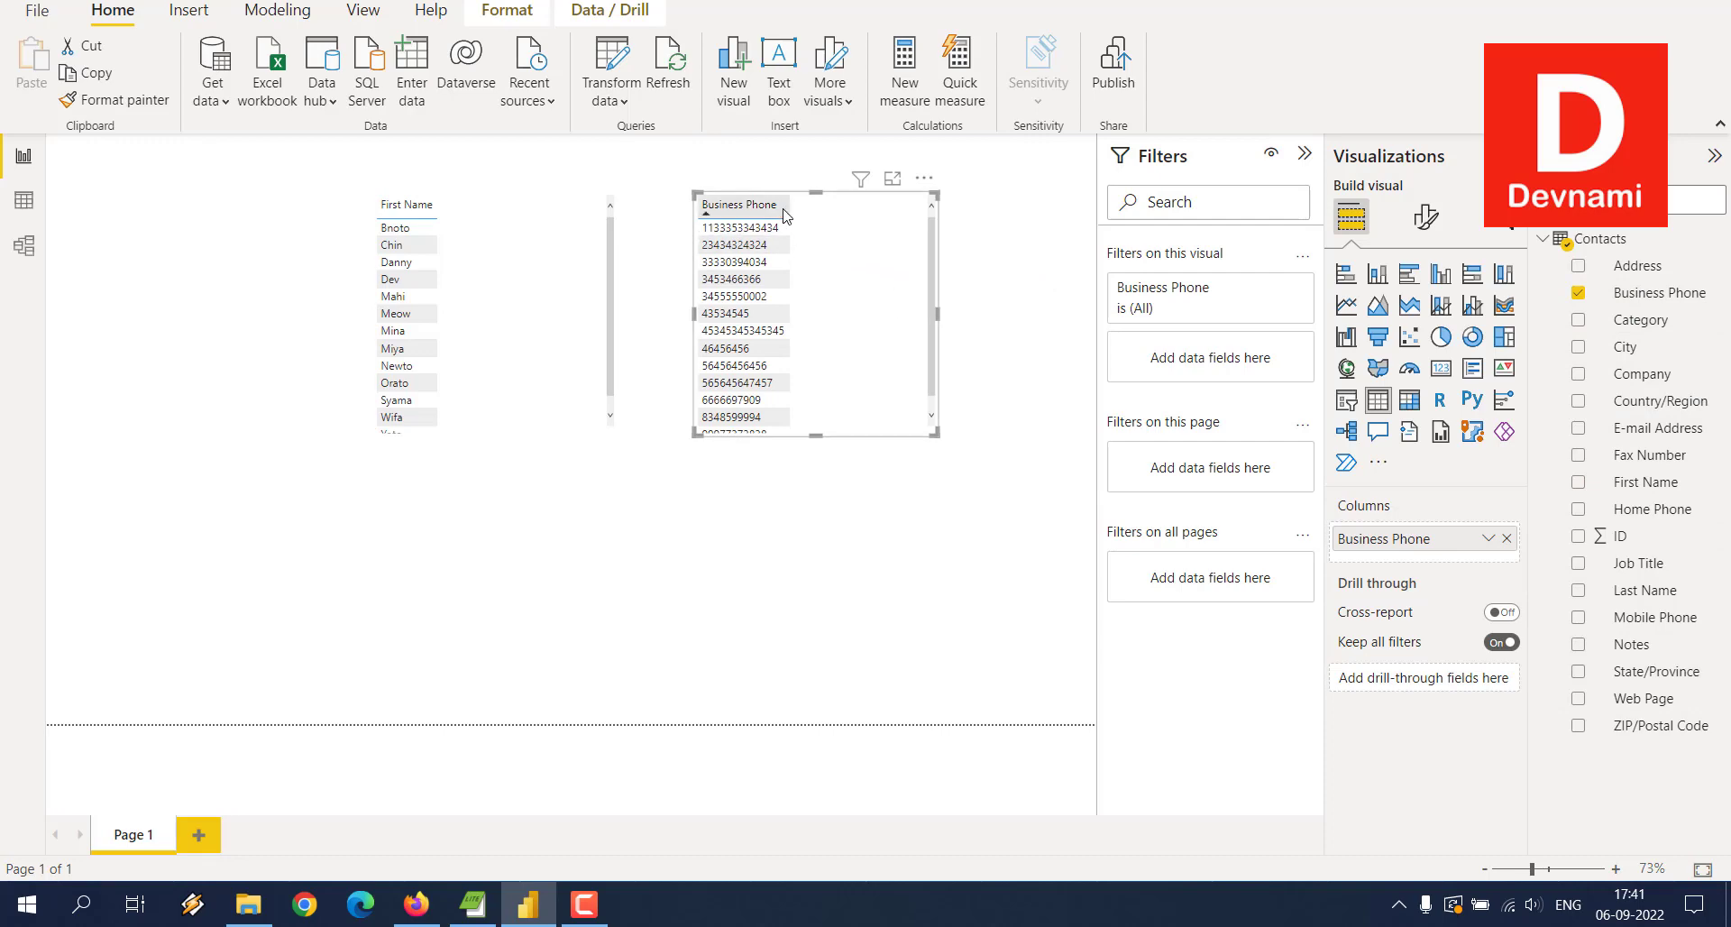
Step: Arrange the First Name and Business Phone tables side by side near the top left
left_click_drag(832, 211, 765, 211)
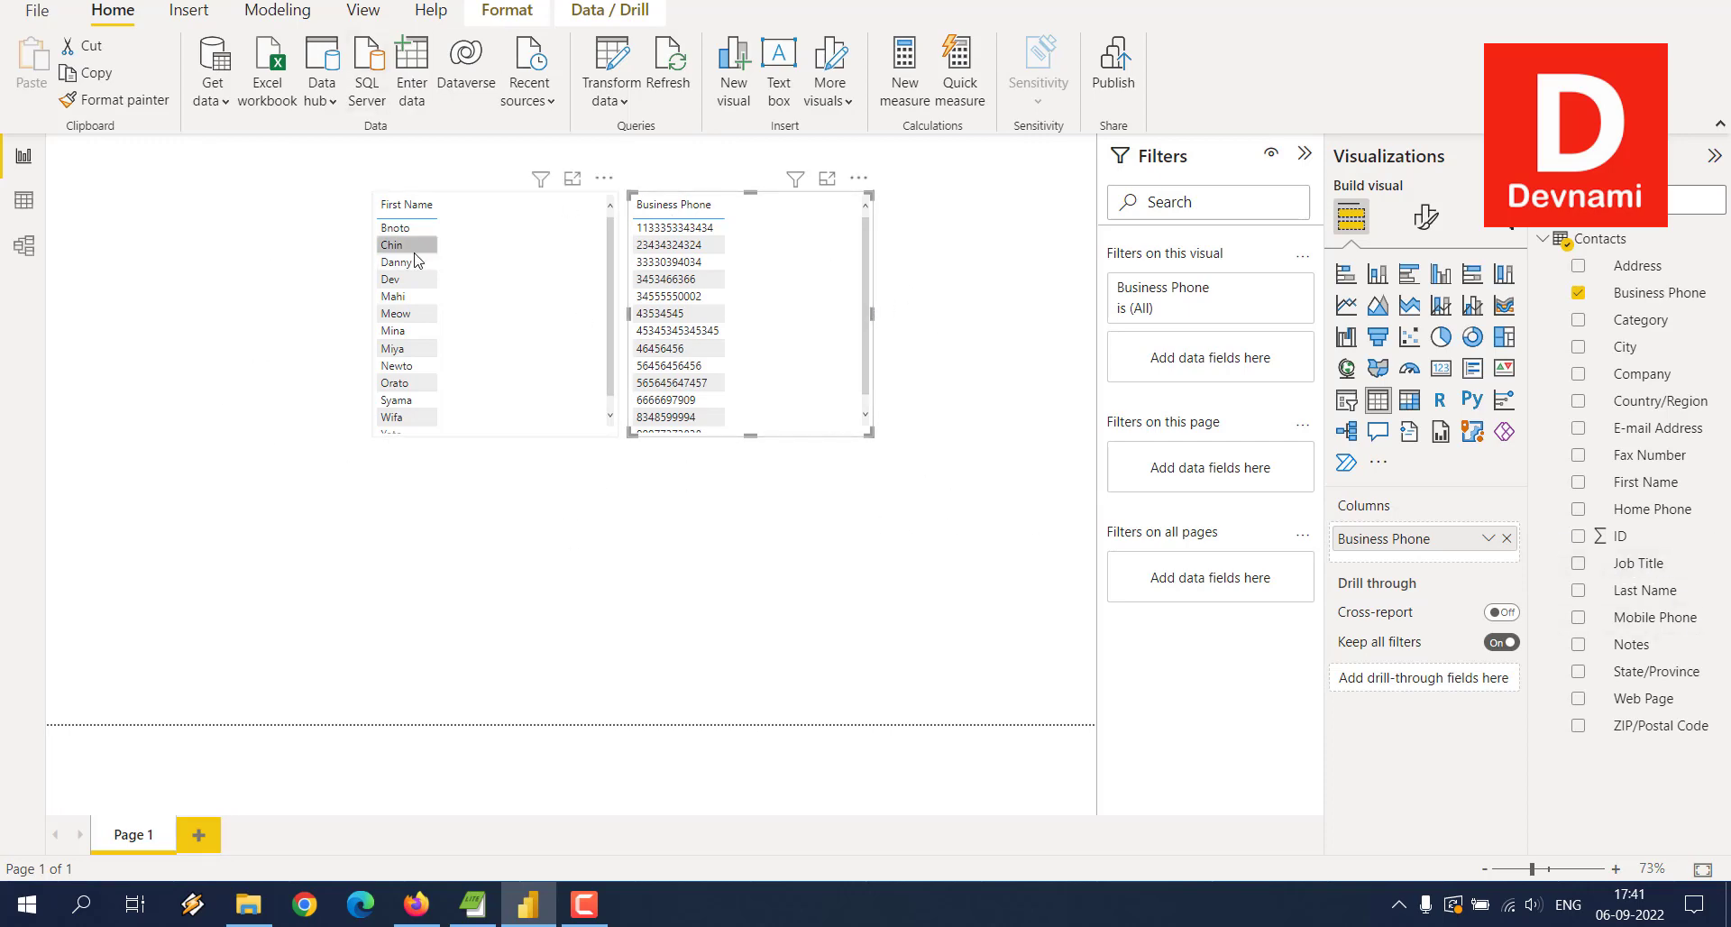
left_click_drag(475, 202, 258, 204)
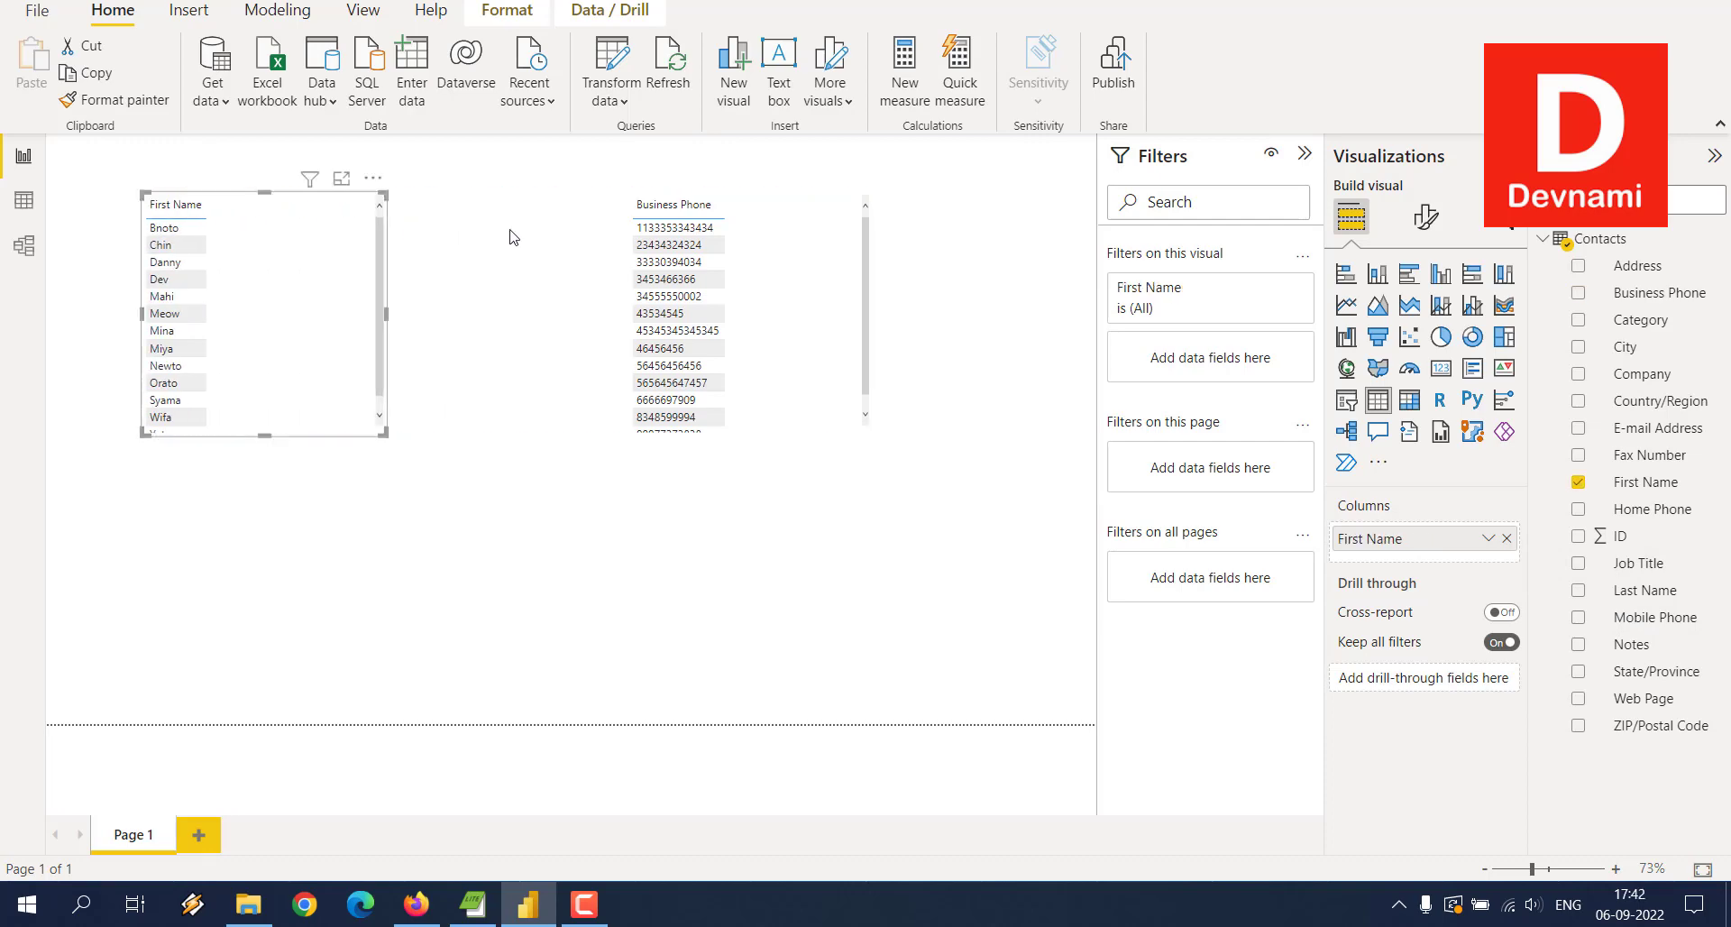
left_click_drag(783, 212, 667, 214)
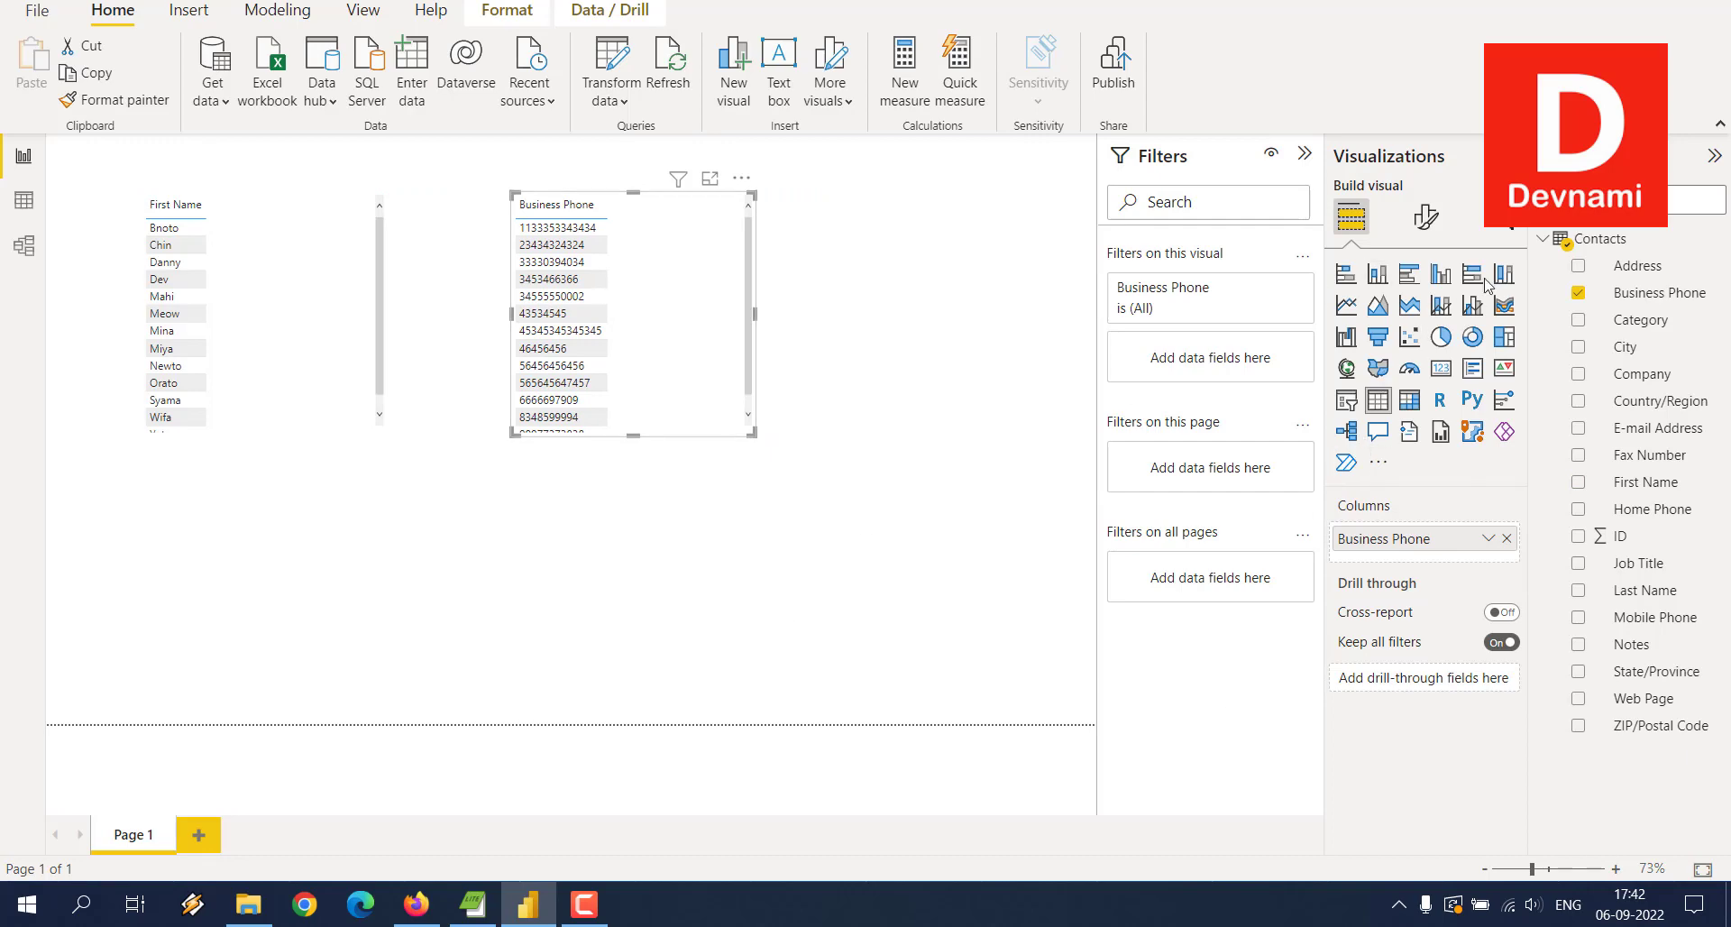
left_click(1580, 244)
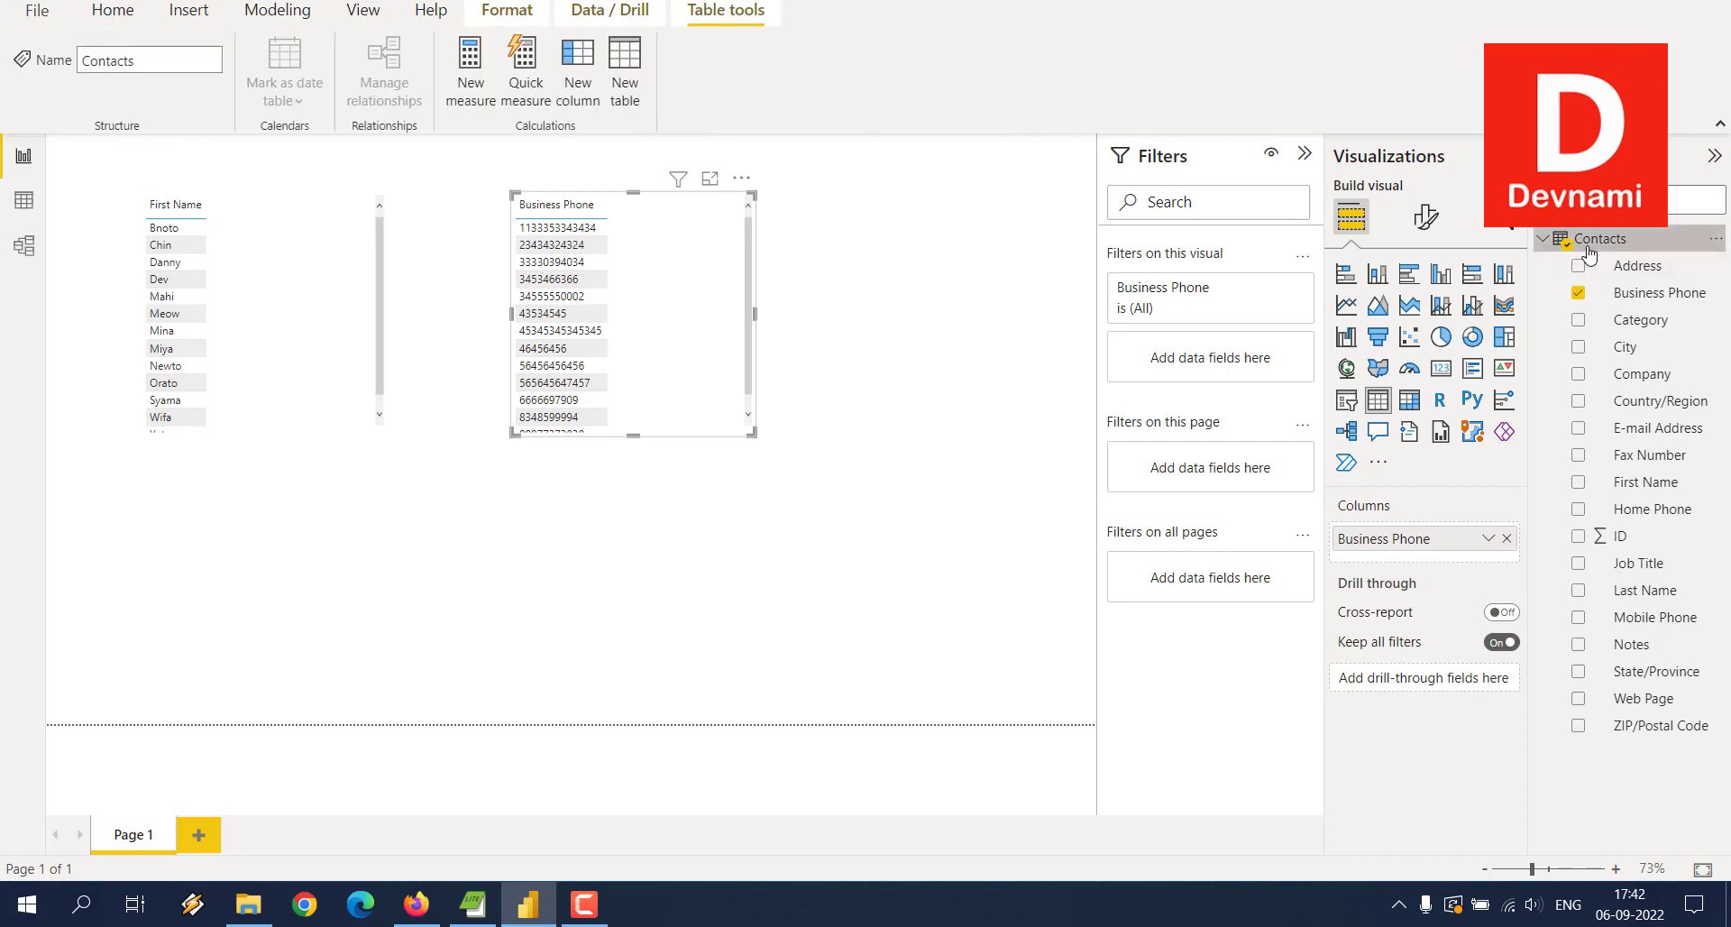
mouse_move(1590, 255)
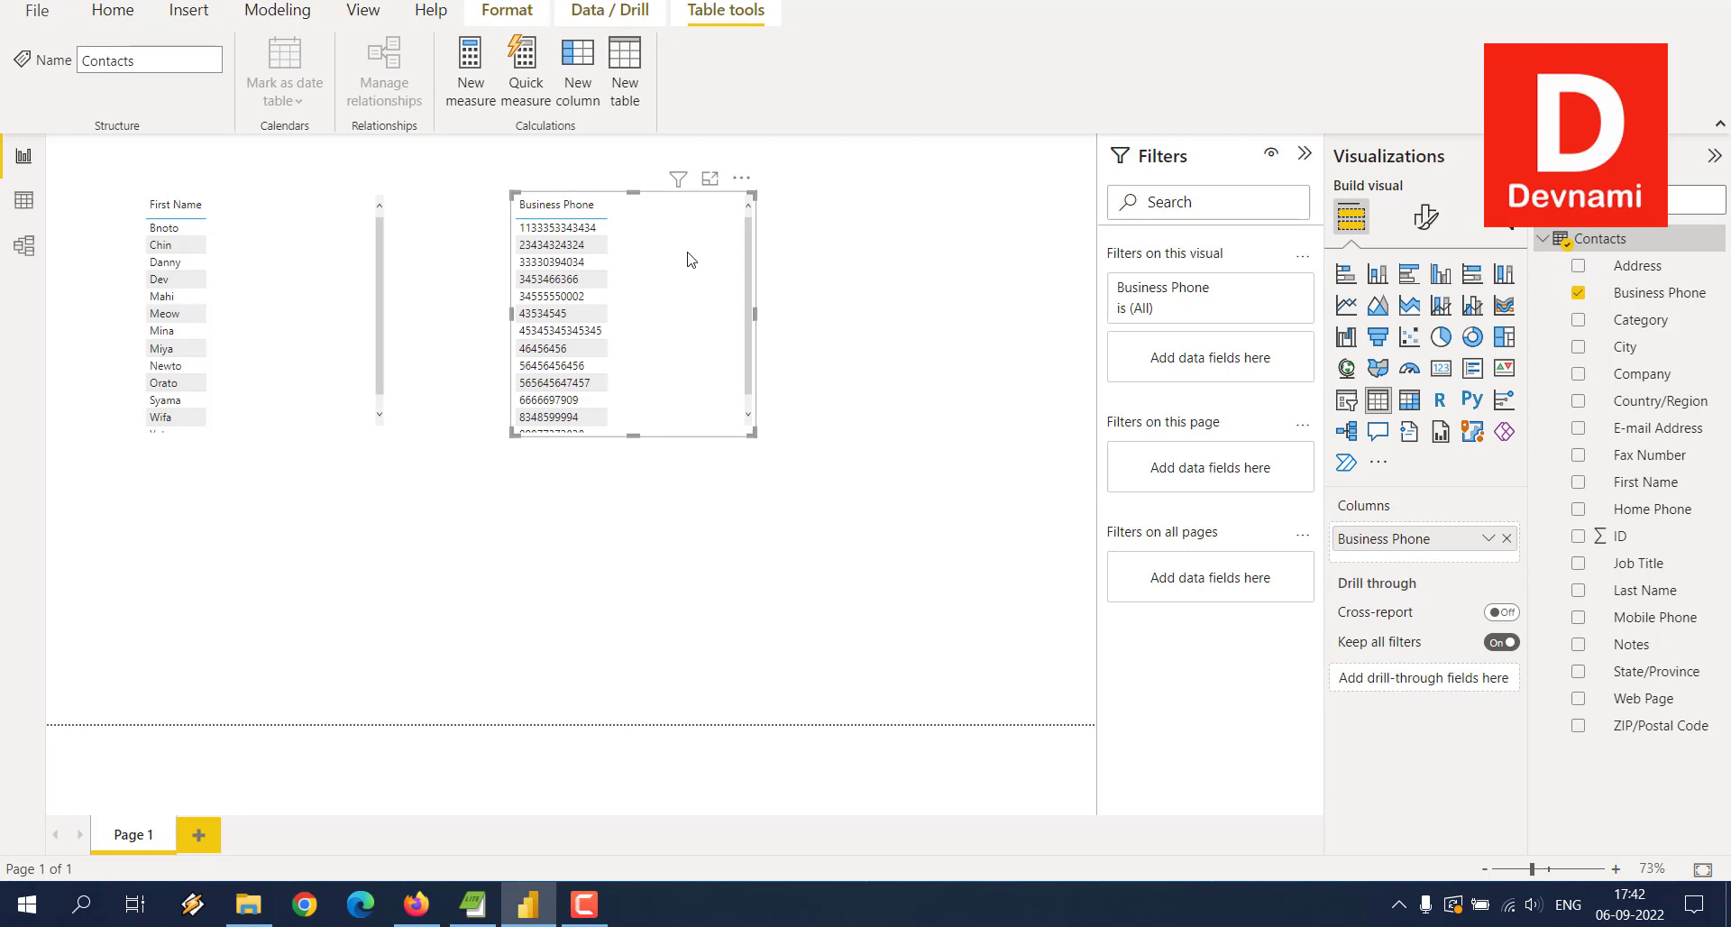
left_click(741, 178)
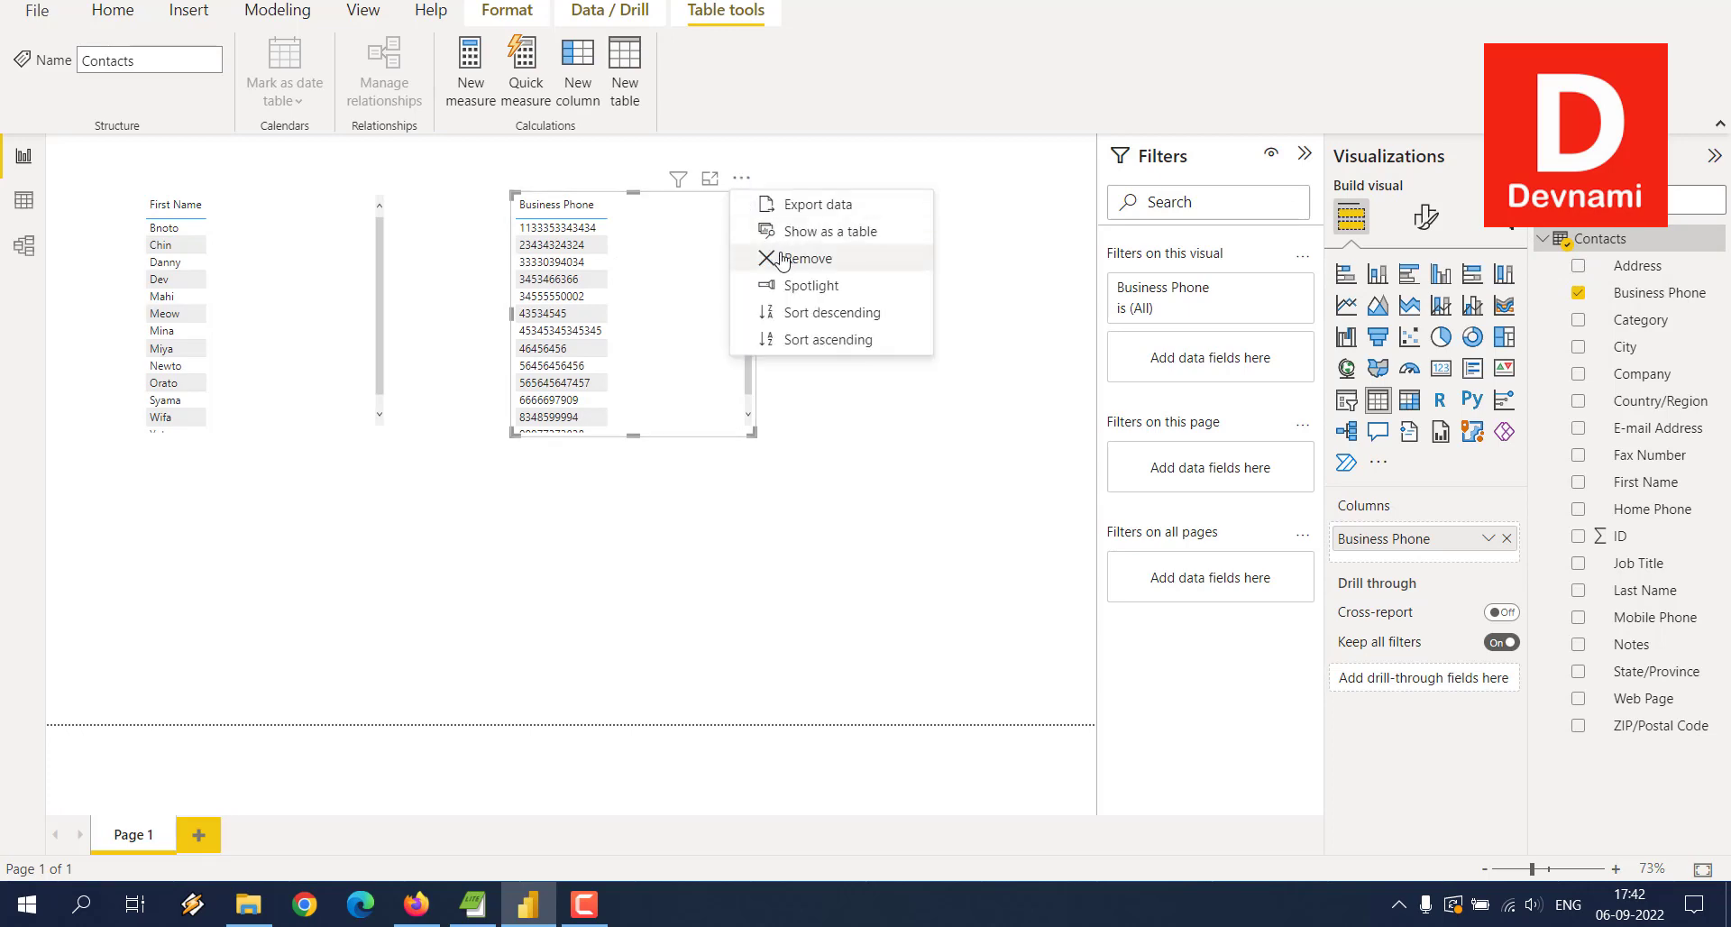
left_click(1024, 193)
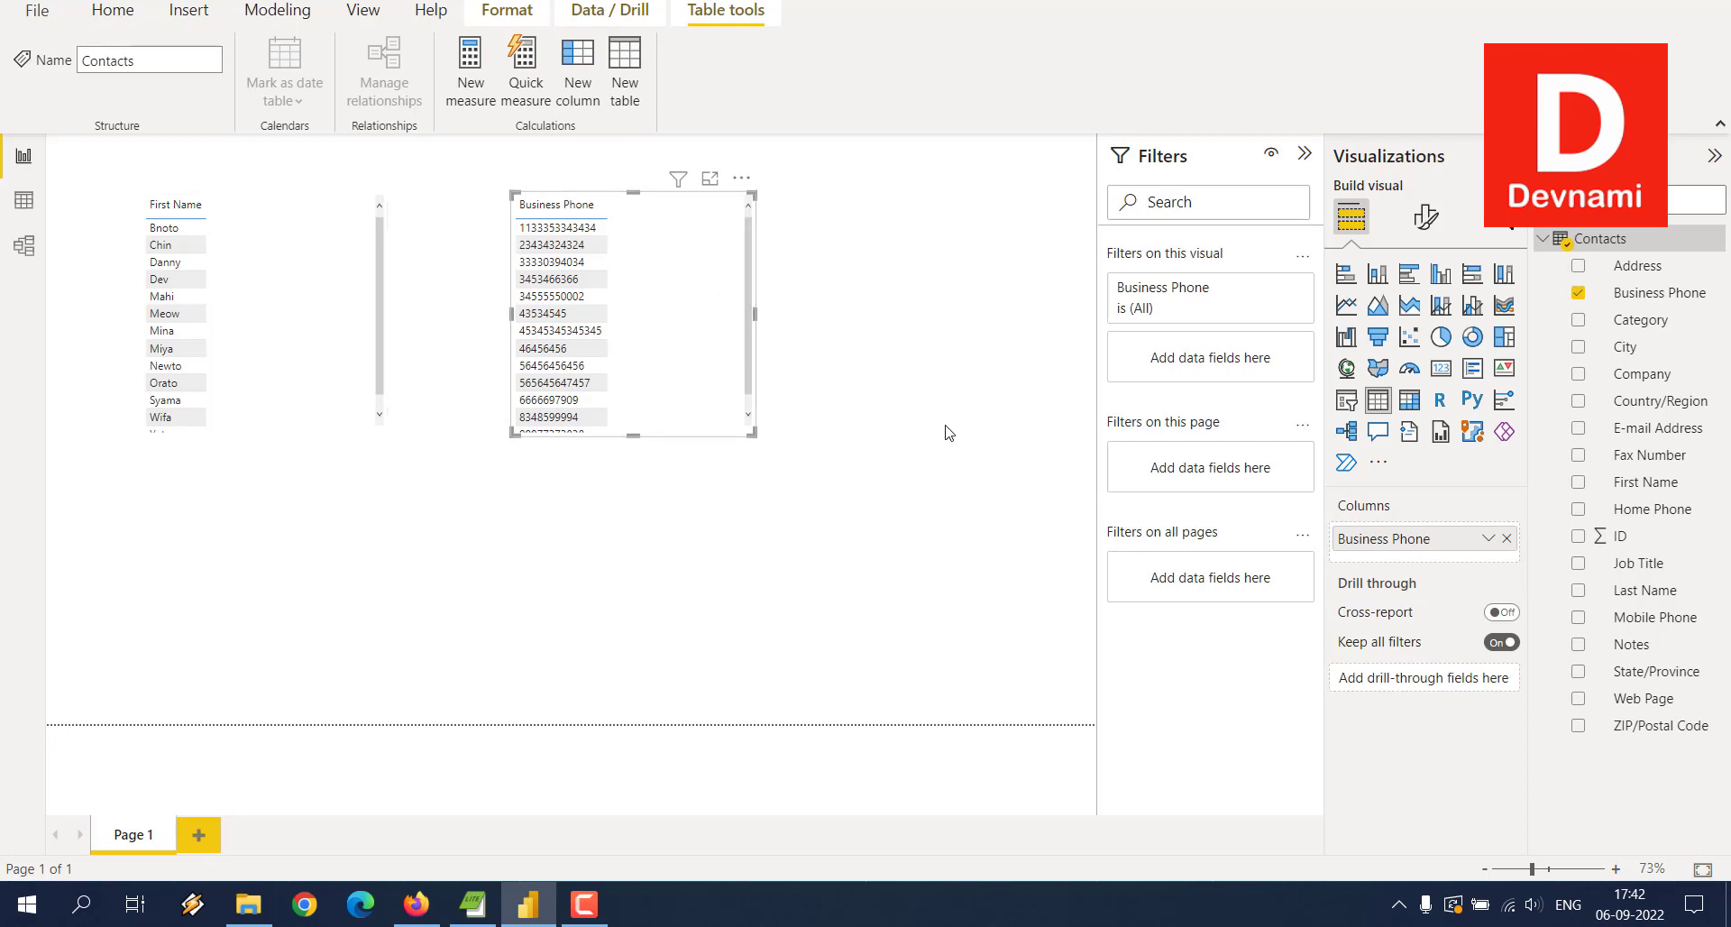
left_click(969, 436)
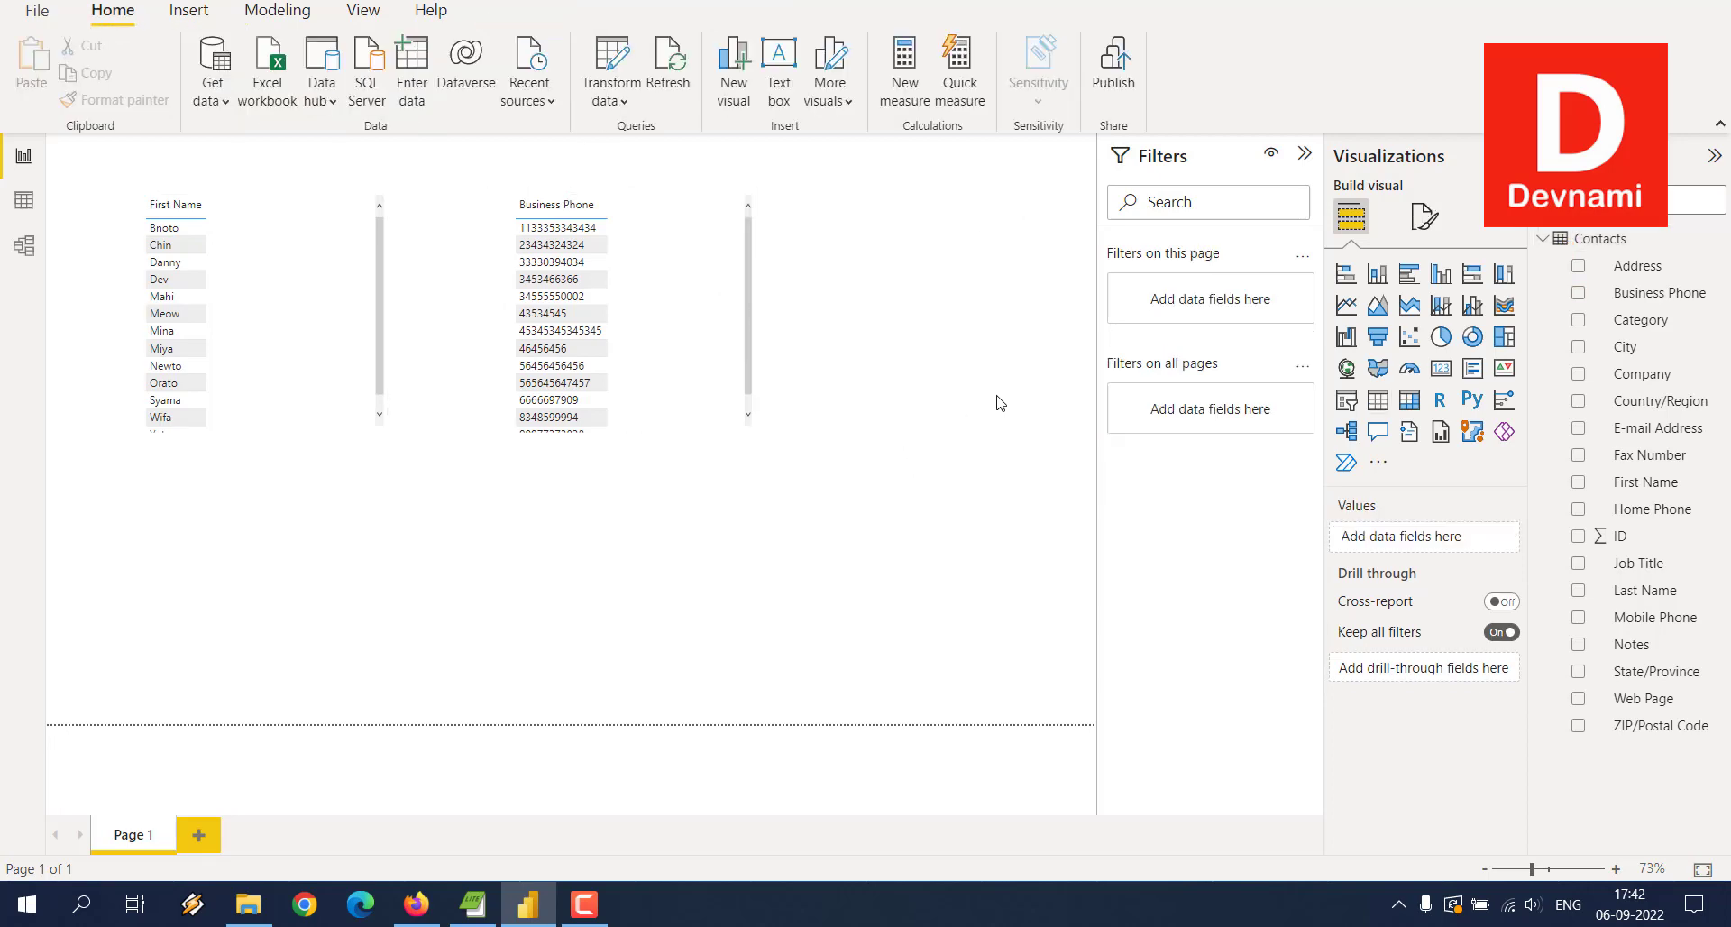
Step: Start publishing and save the report as demo when prompted
left_click(1114, 72)
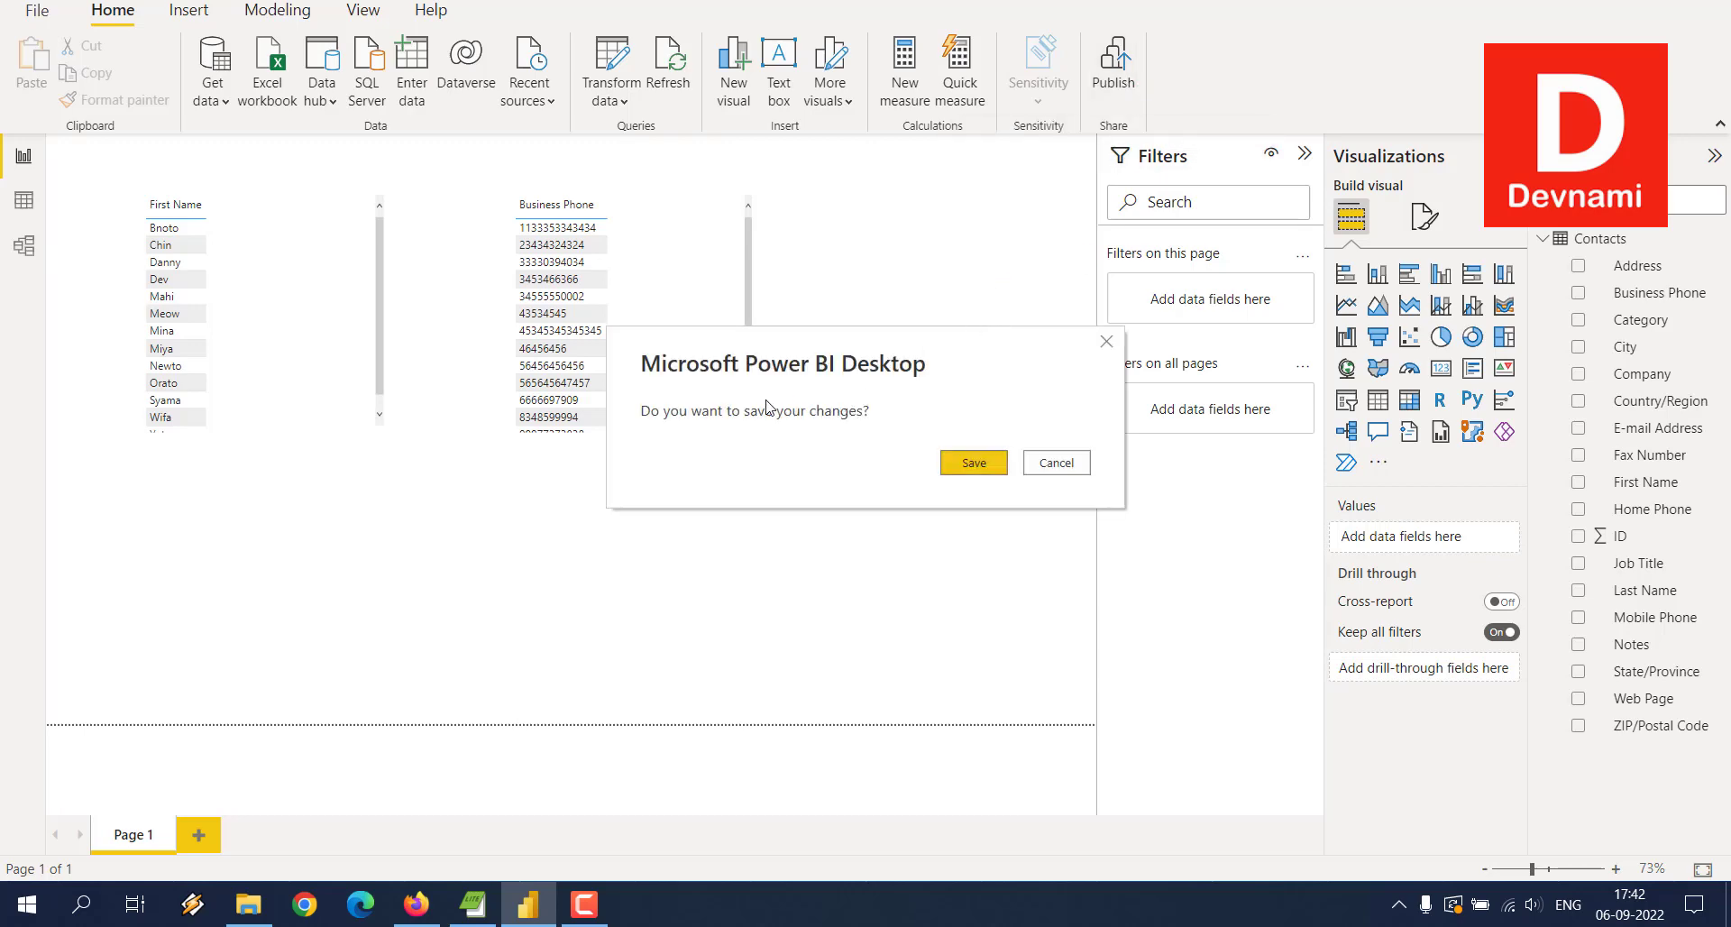
left_click(953, 471)
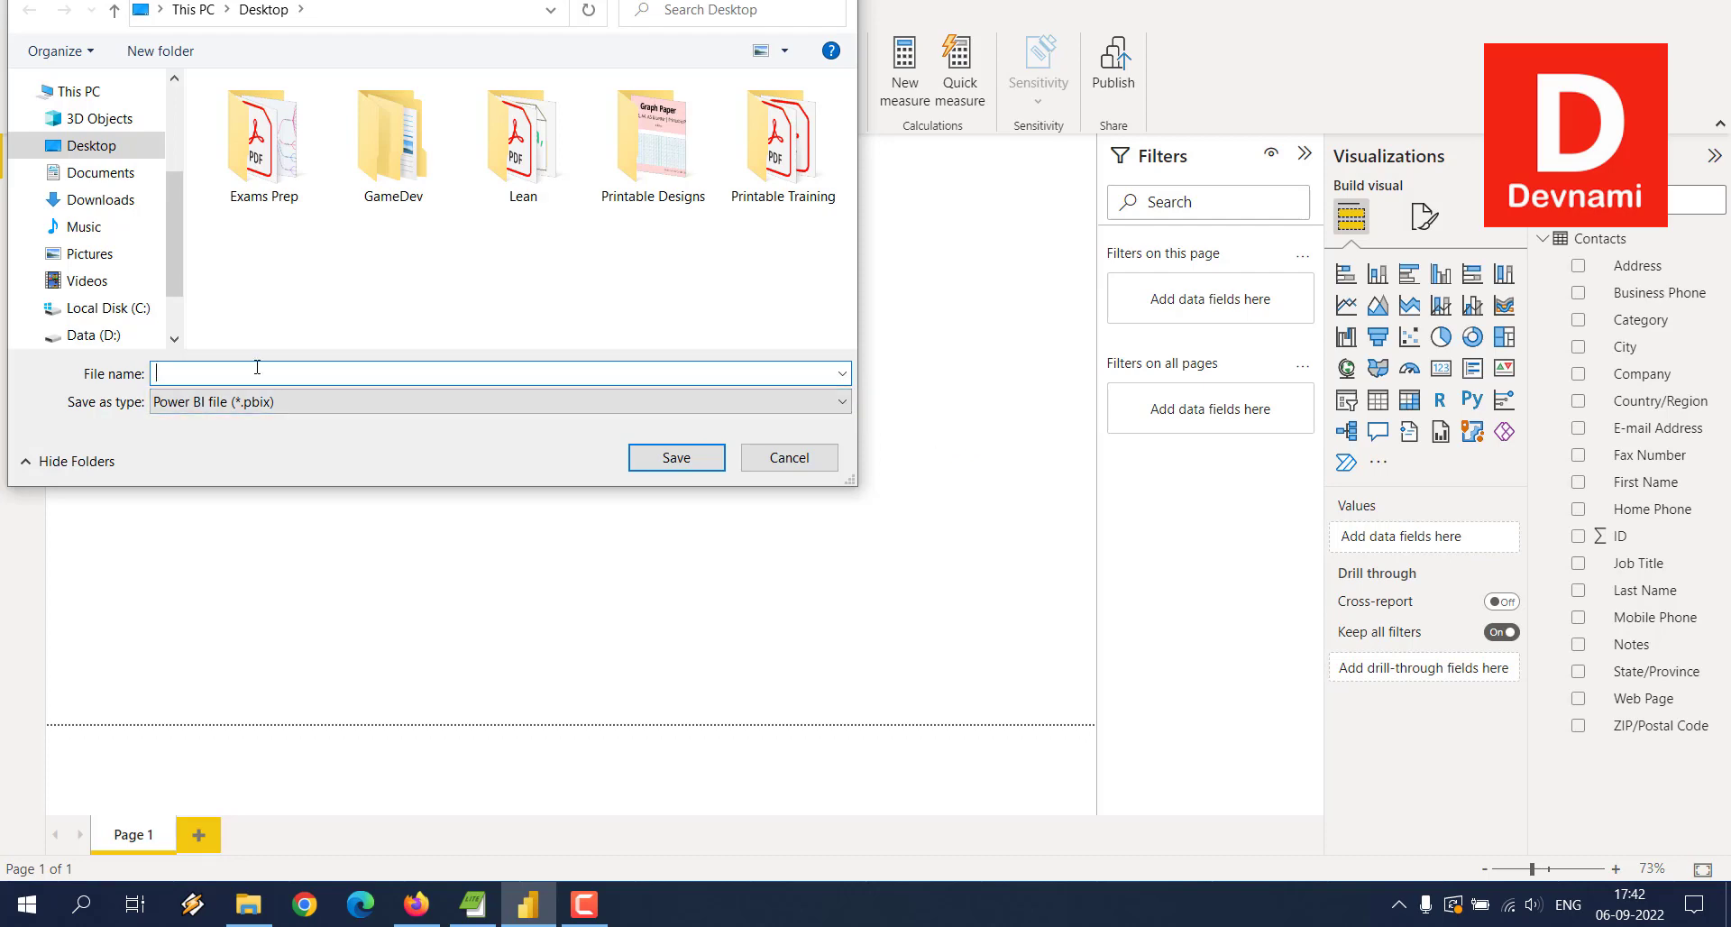
type("demo")
key("Return")
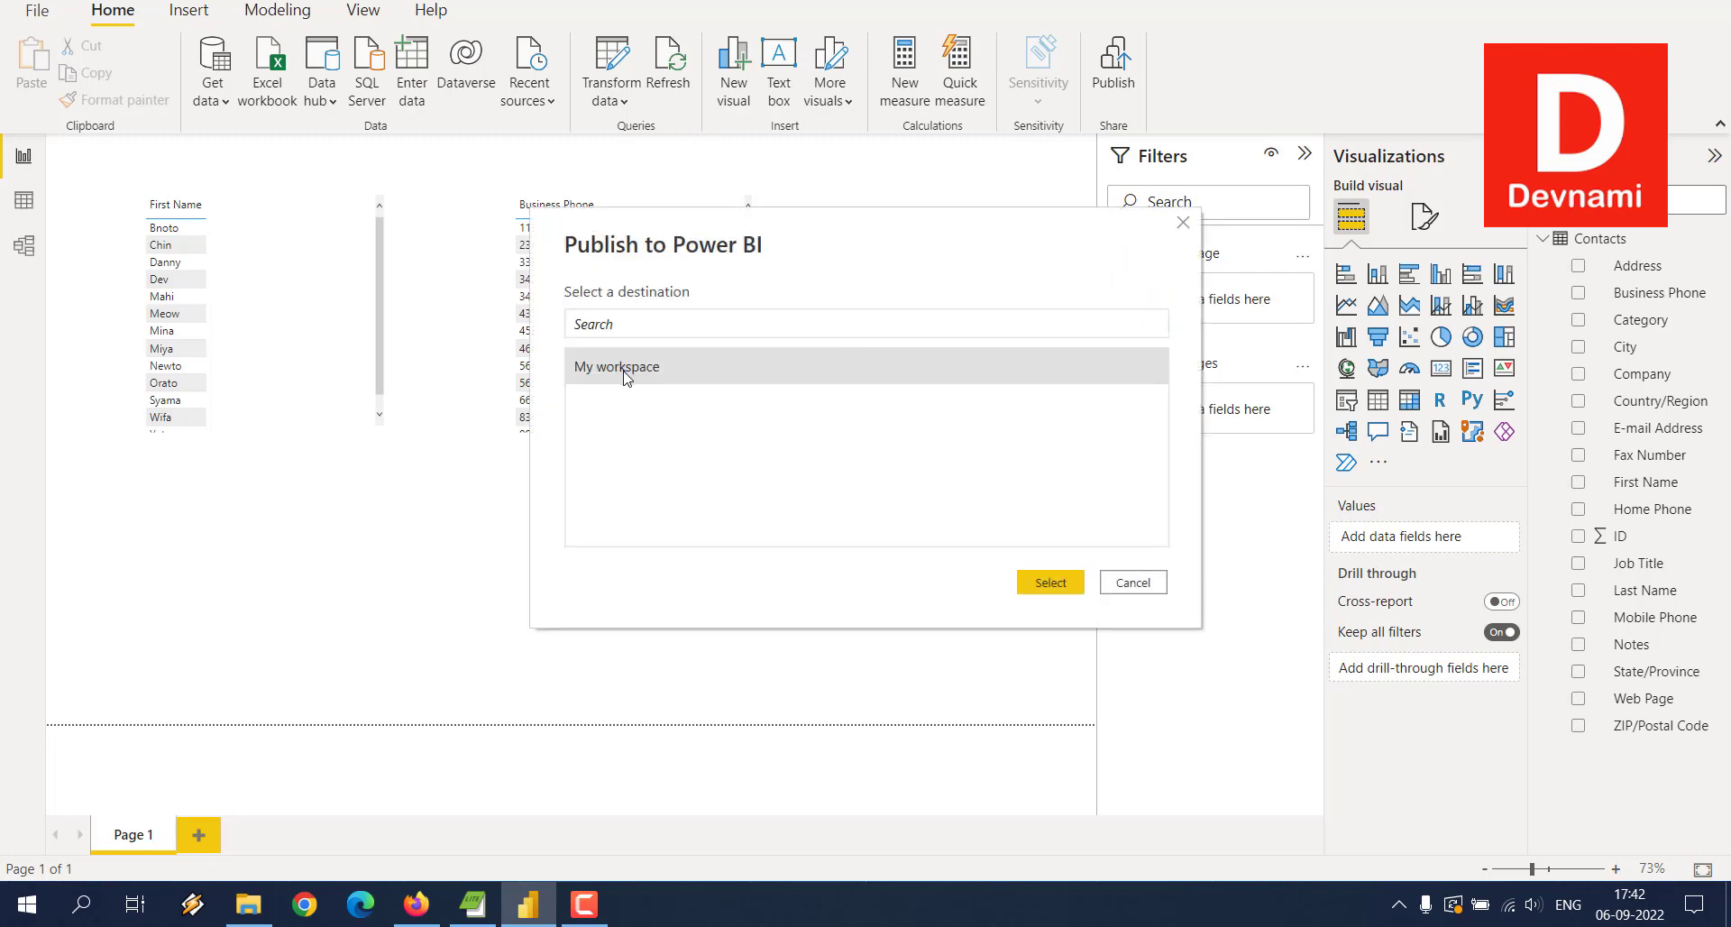
Step: Publish demo.pbix to My workspace and dismiss the success message
left_click(1053, 580)
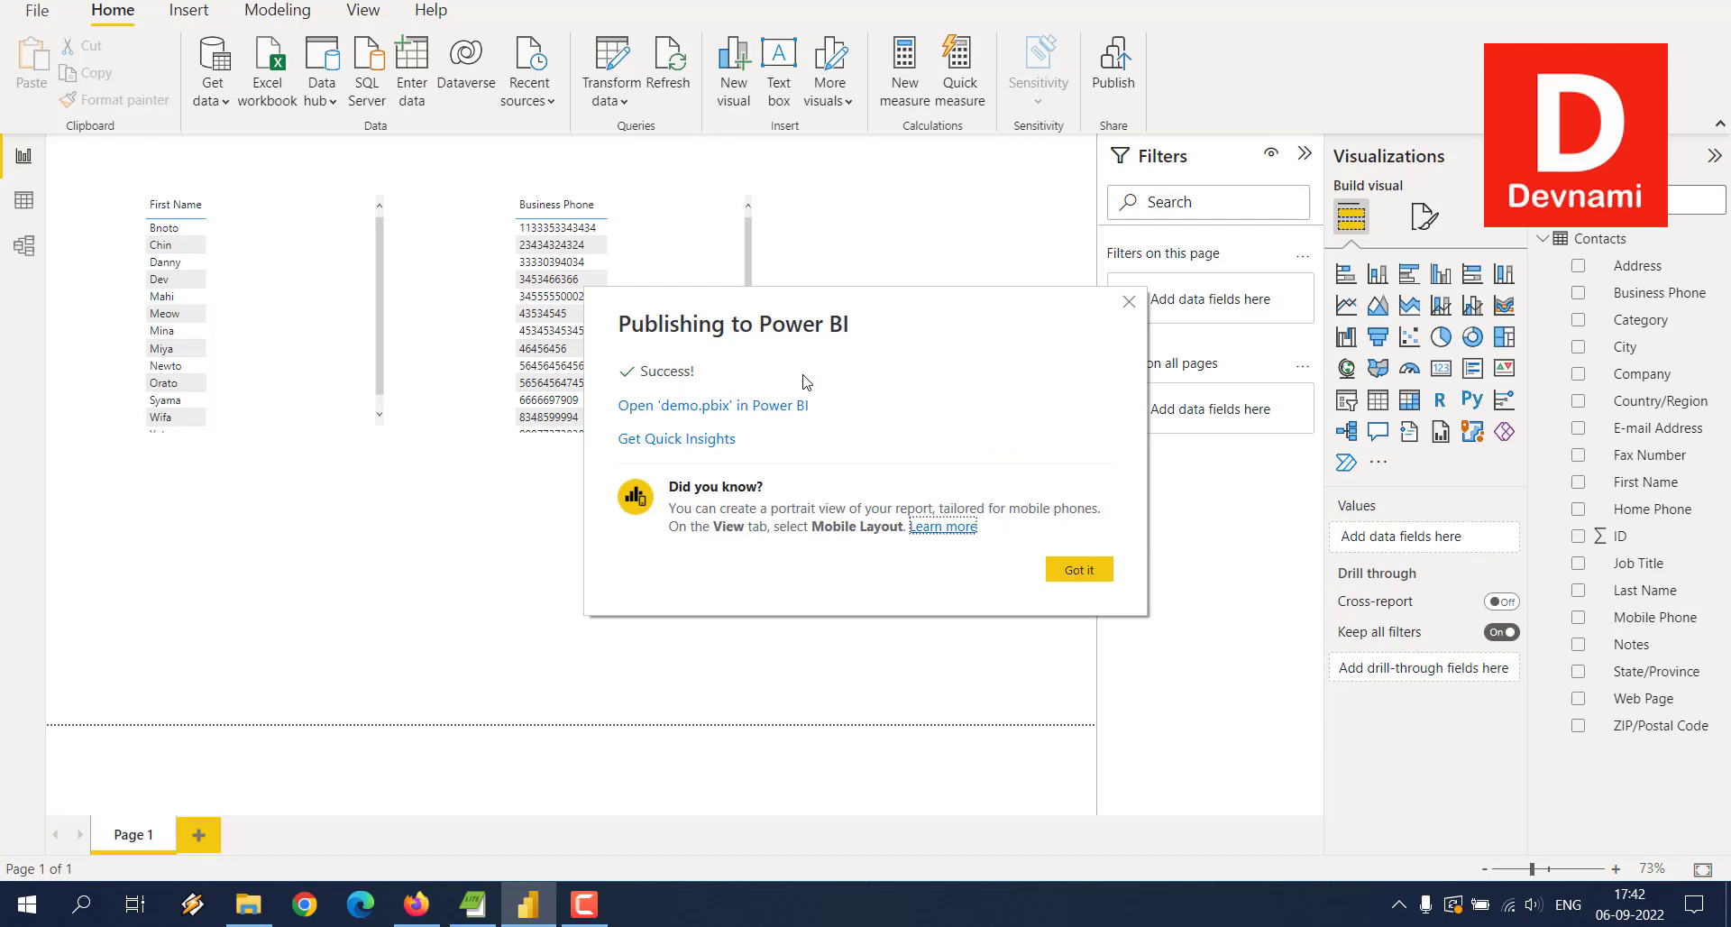
left_click(1081, 569)
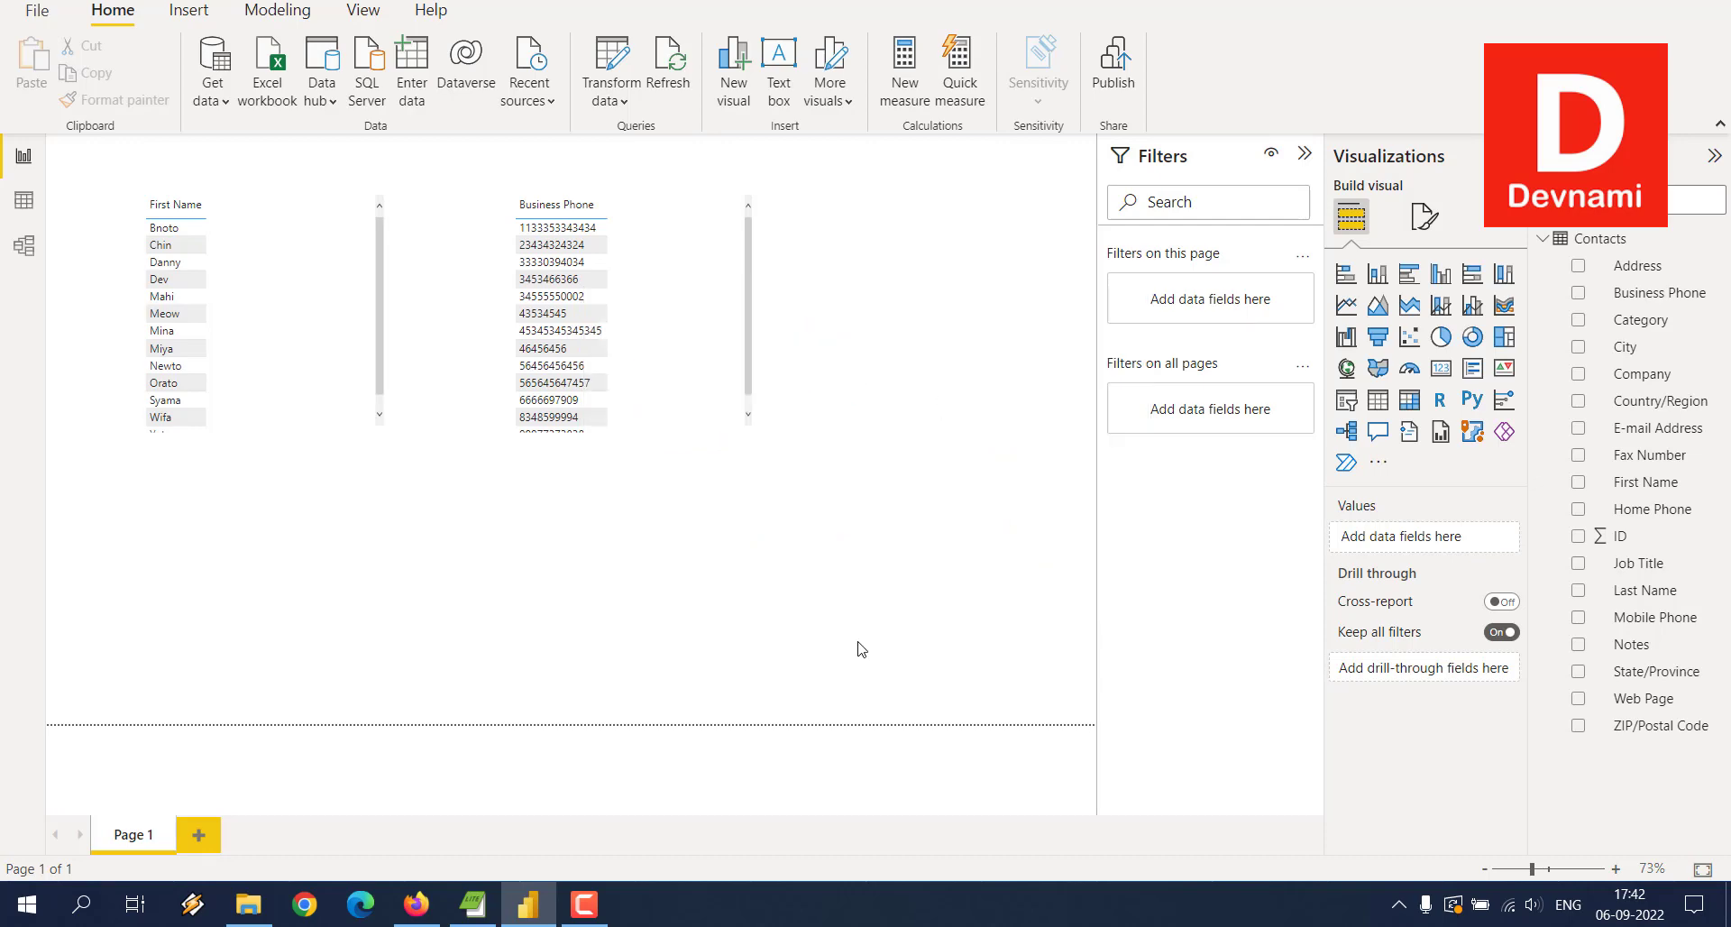
Step: Reload the Power BI service Home page in Firefox and open My workspace from Recent
left_click(412, 904)
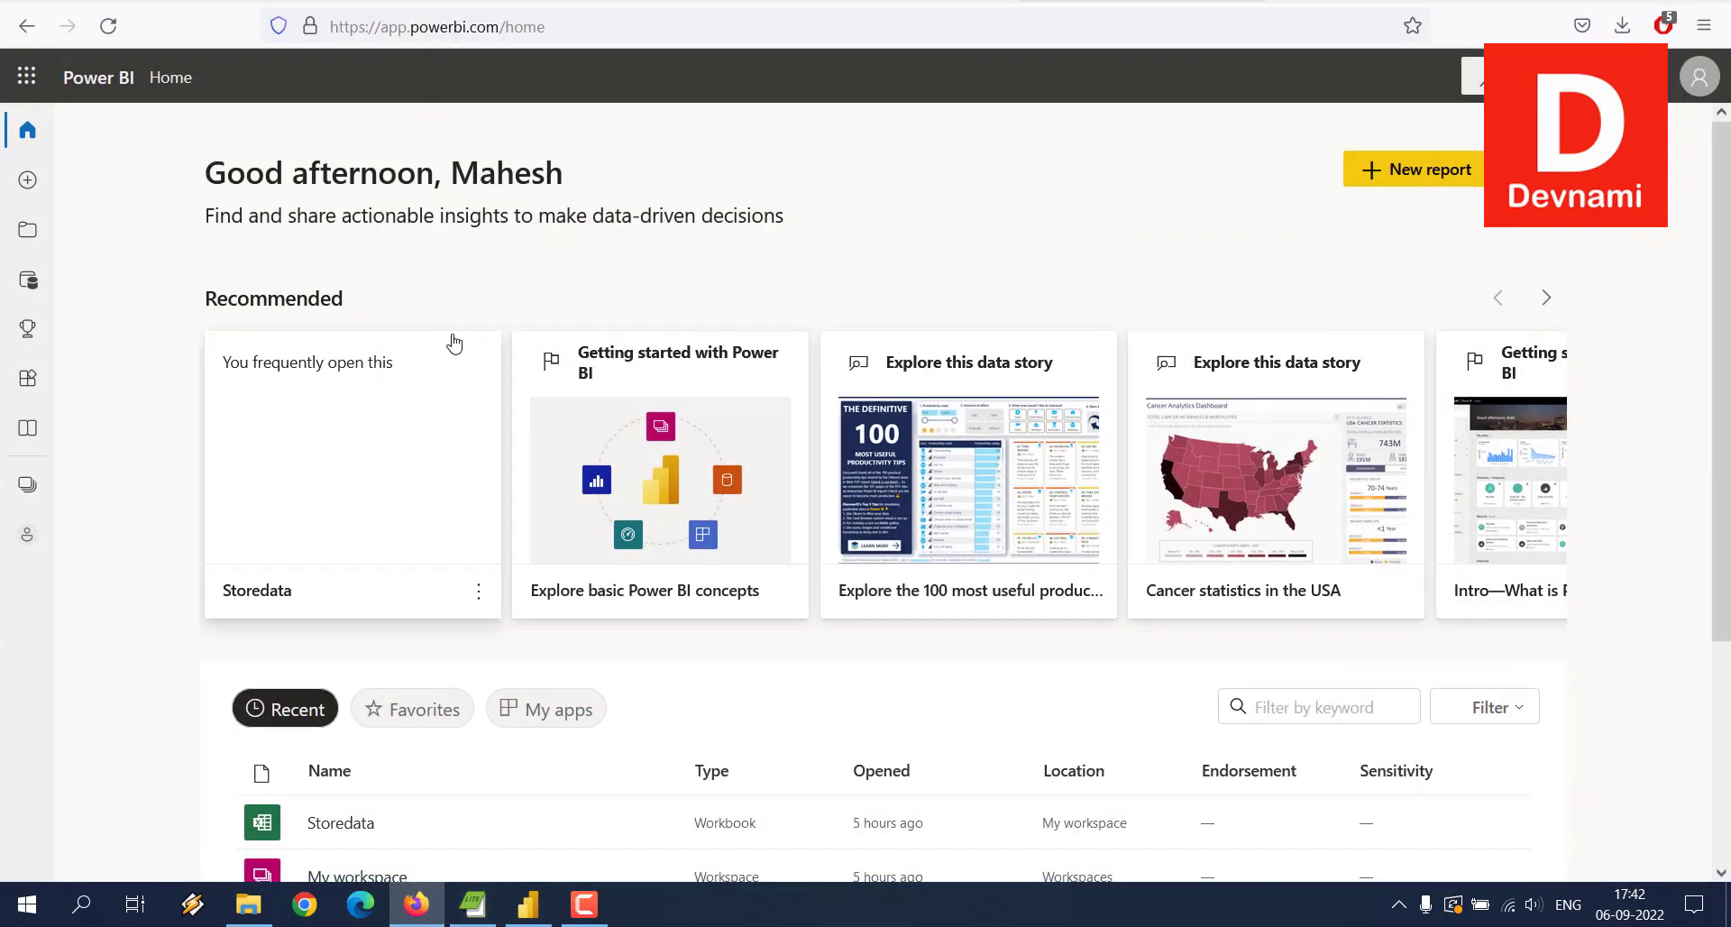
scroll(1614, 232, "down", 3)
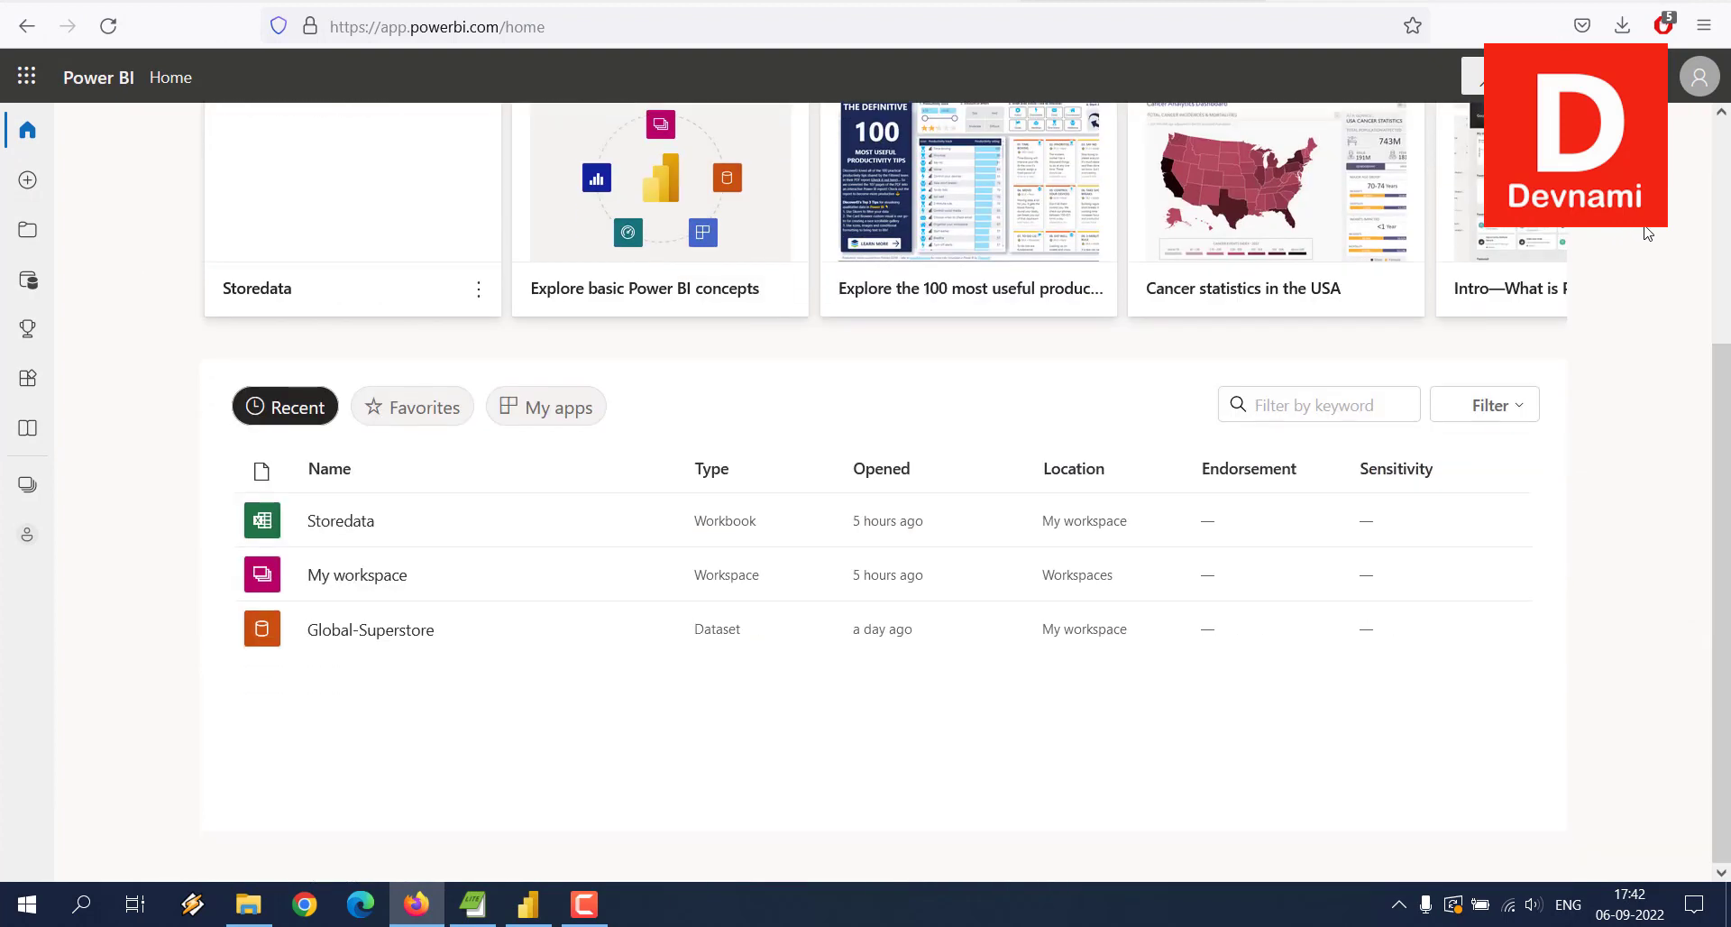
left_click(167, 77)
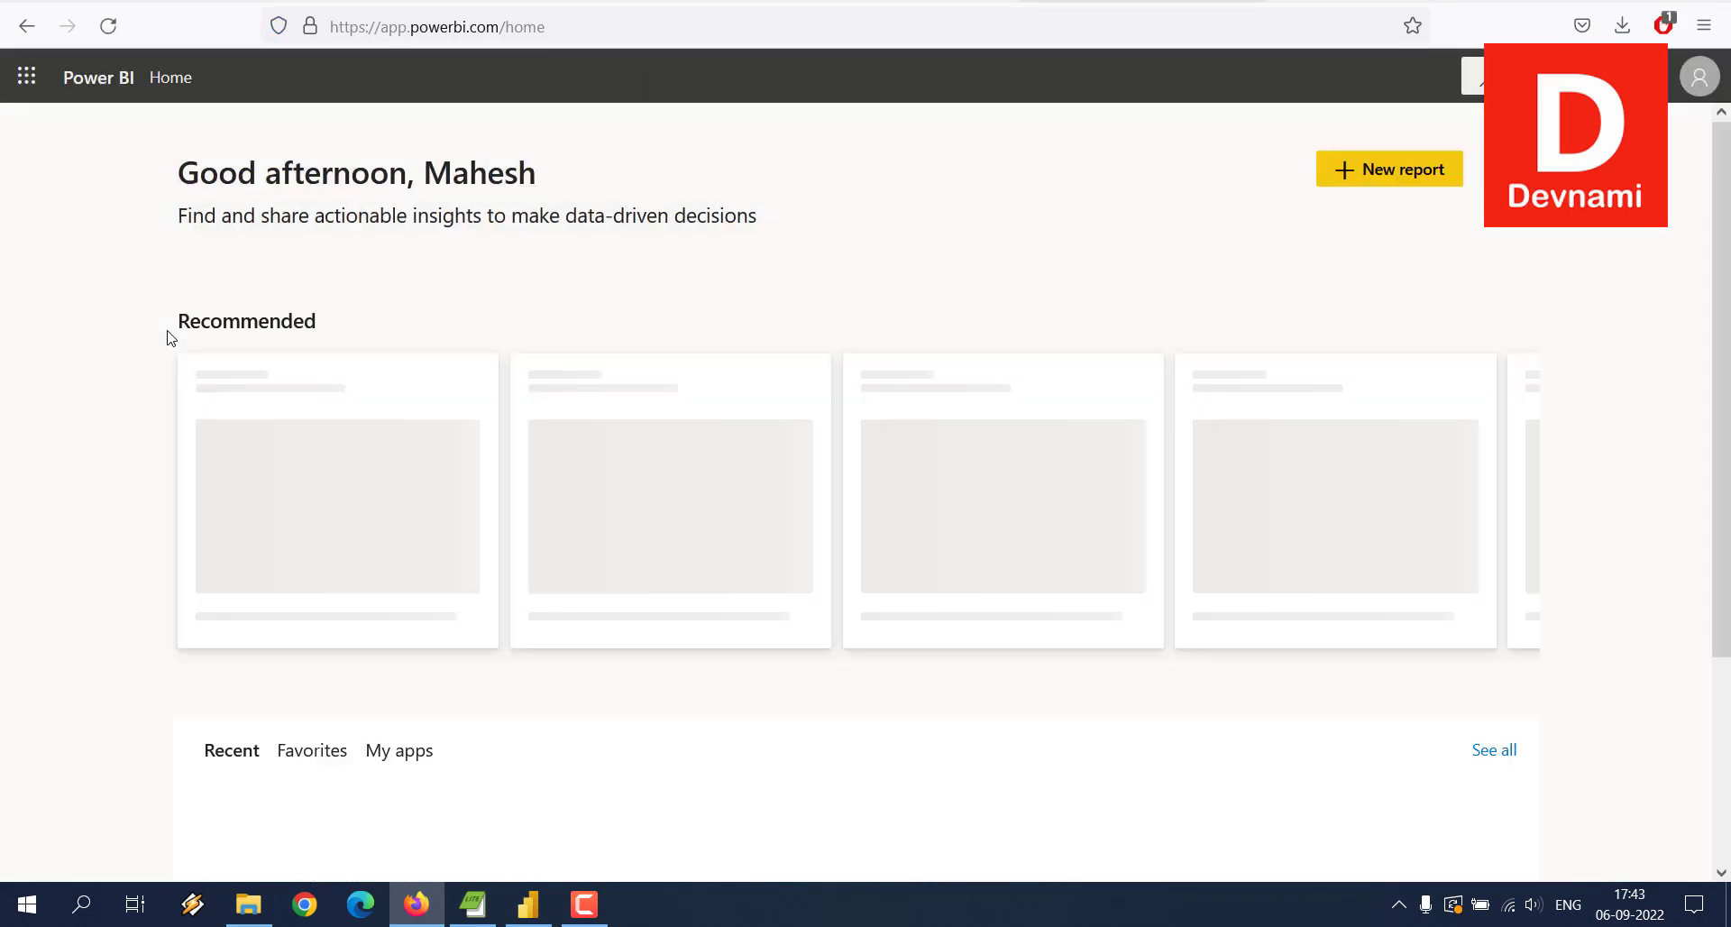
scroll(172, 338, "down", 3)
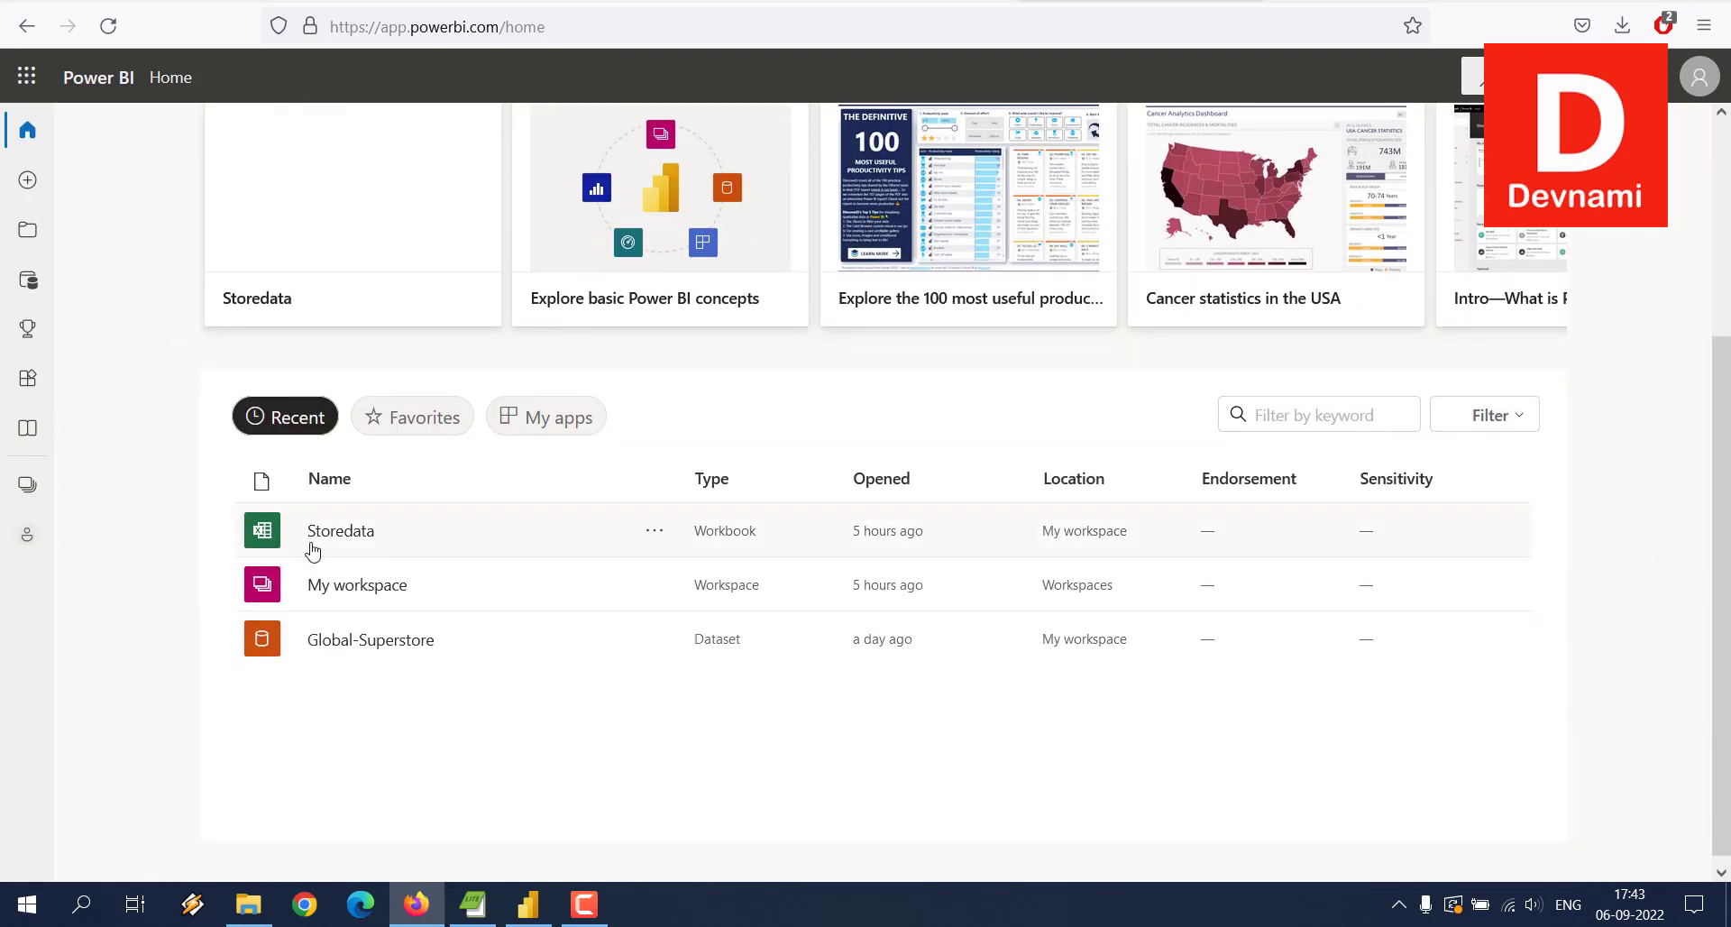
left_click(327, 588)
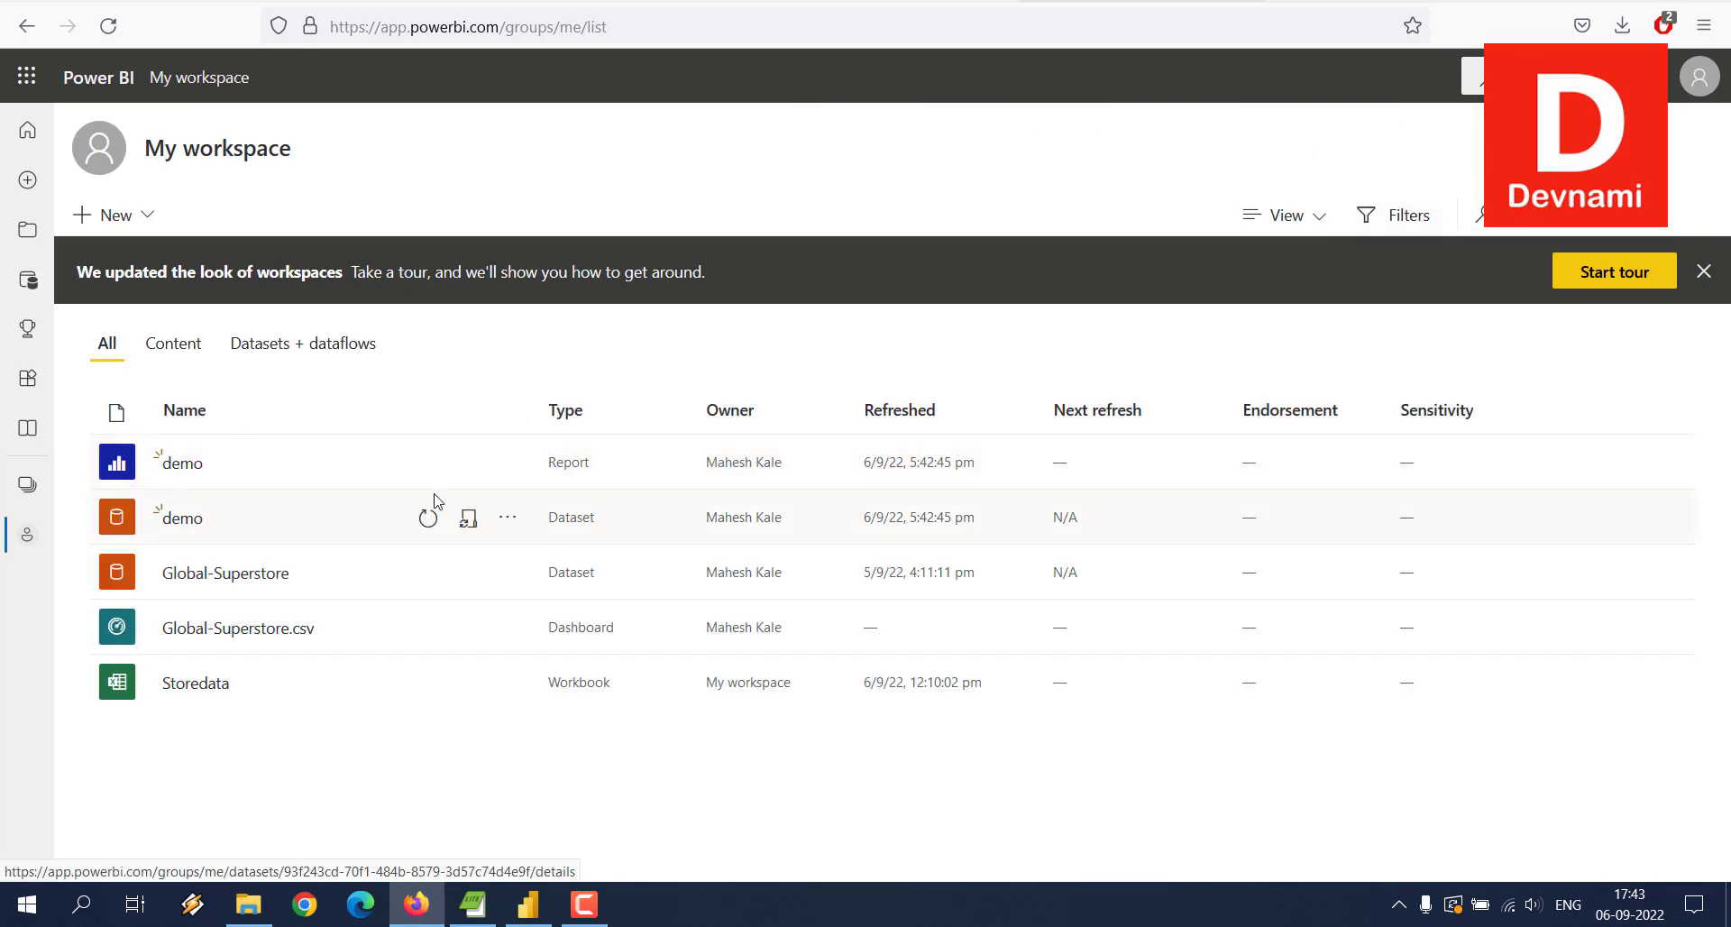
Step: Open the published demo report, filter the phone list to one first name, then clear it
left_click(191, 466)
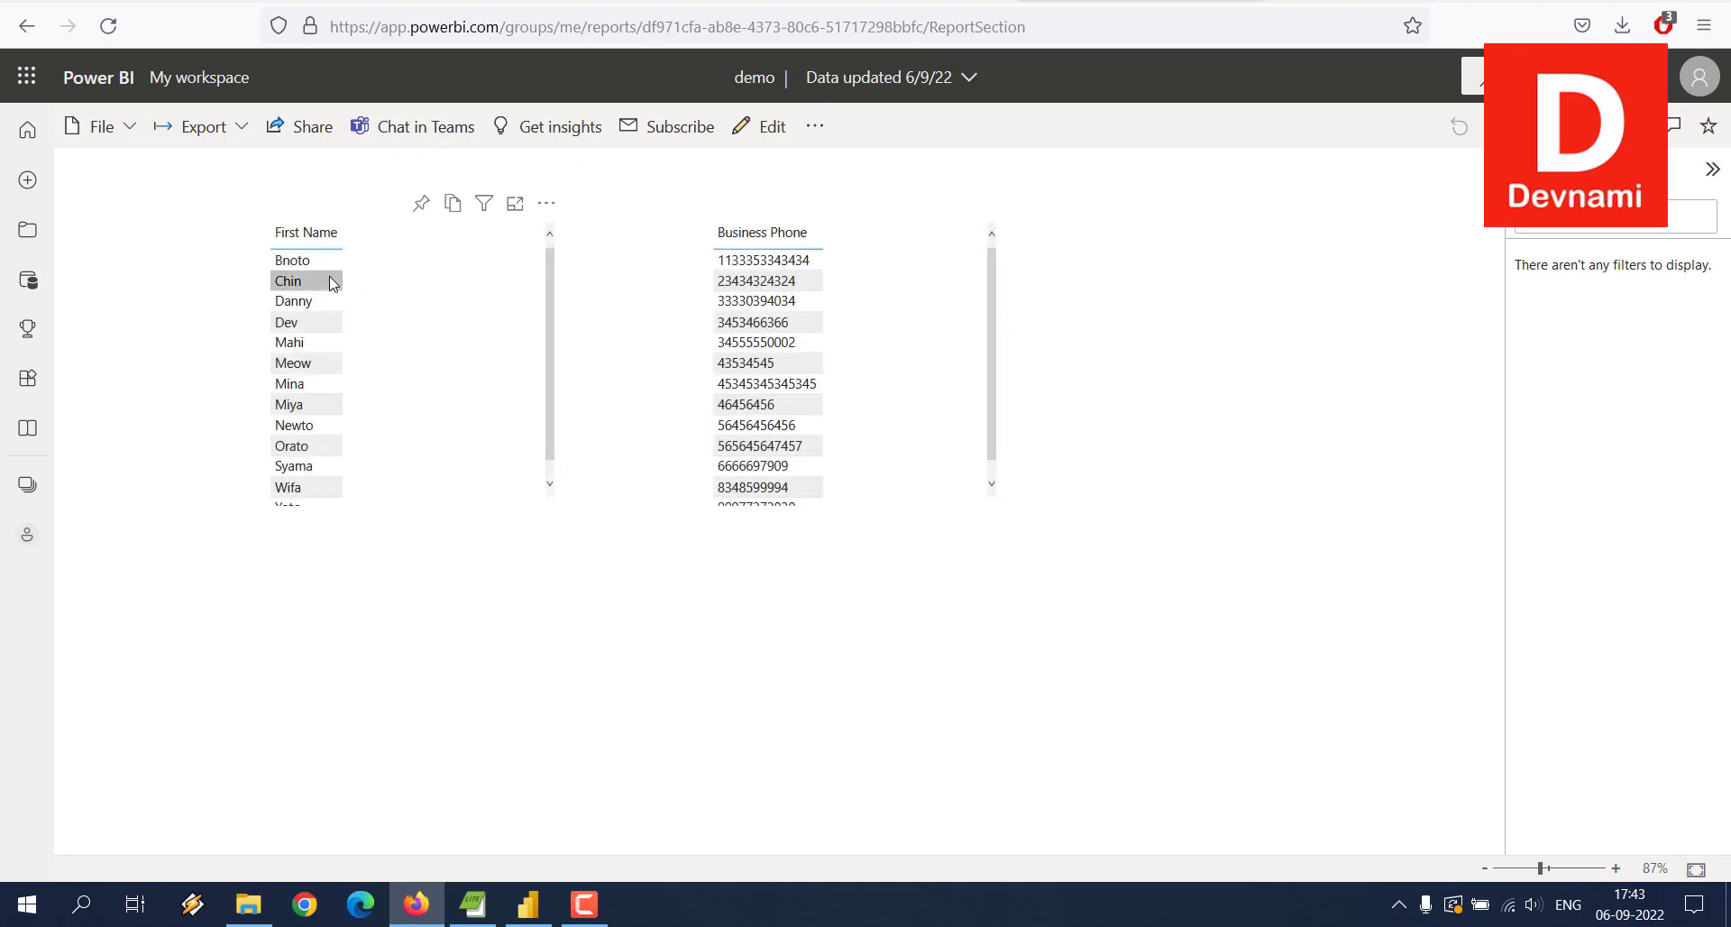
left_click(330, 281)
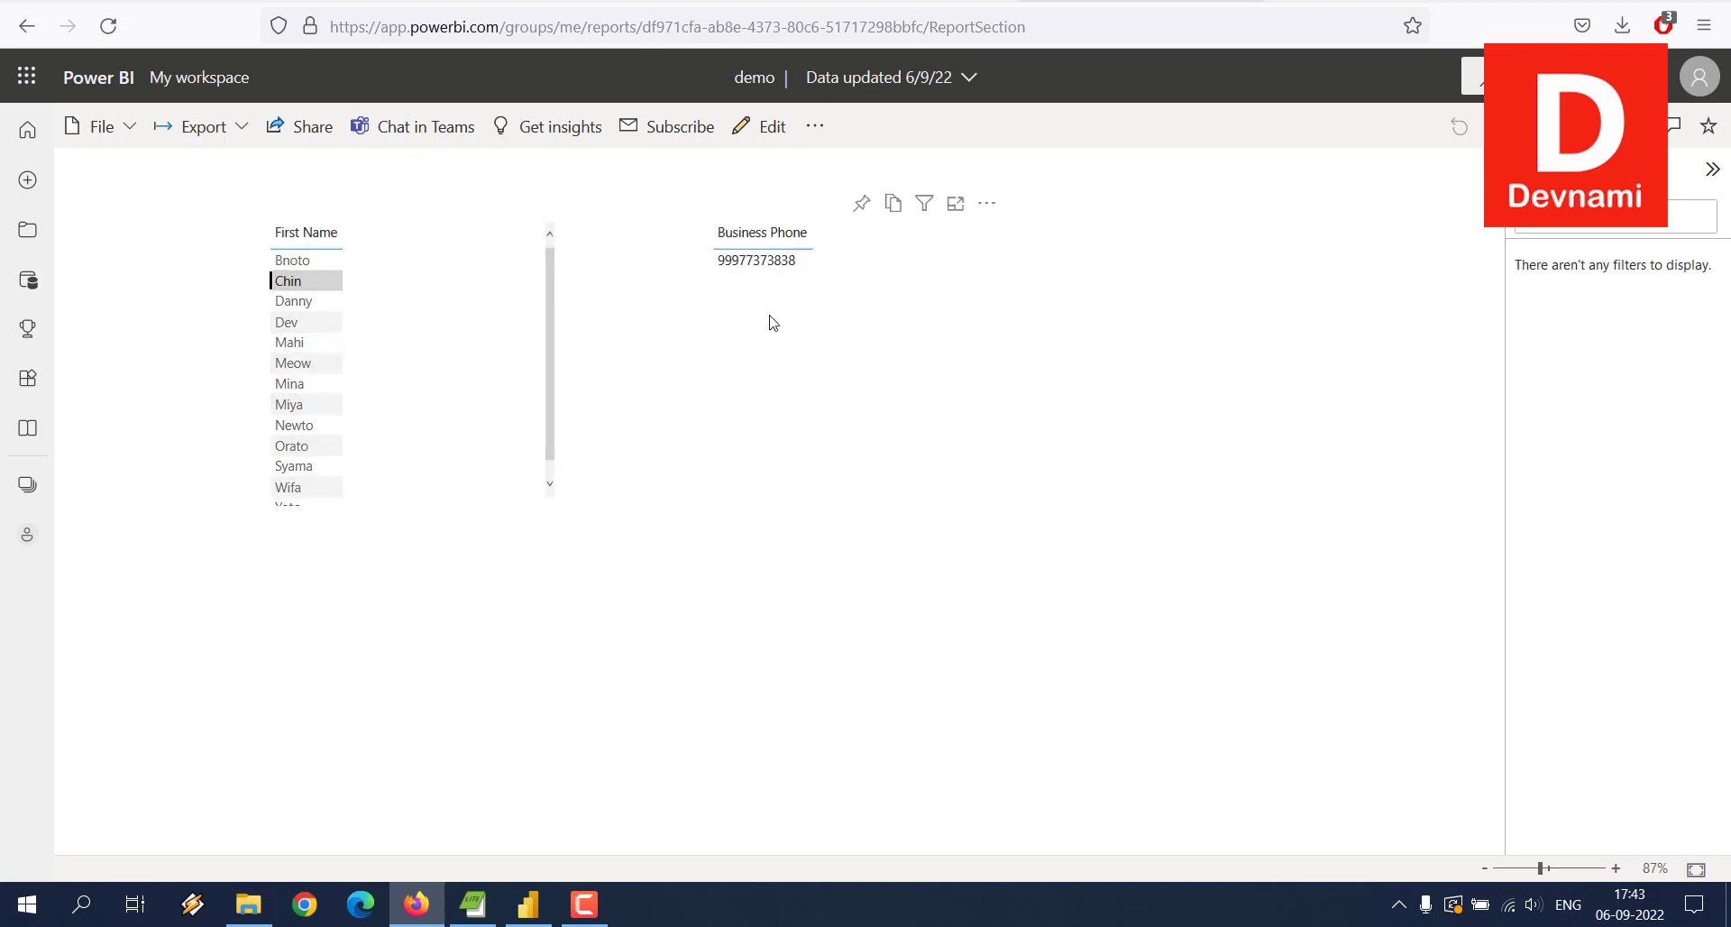
left_click(769, 320)
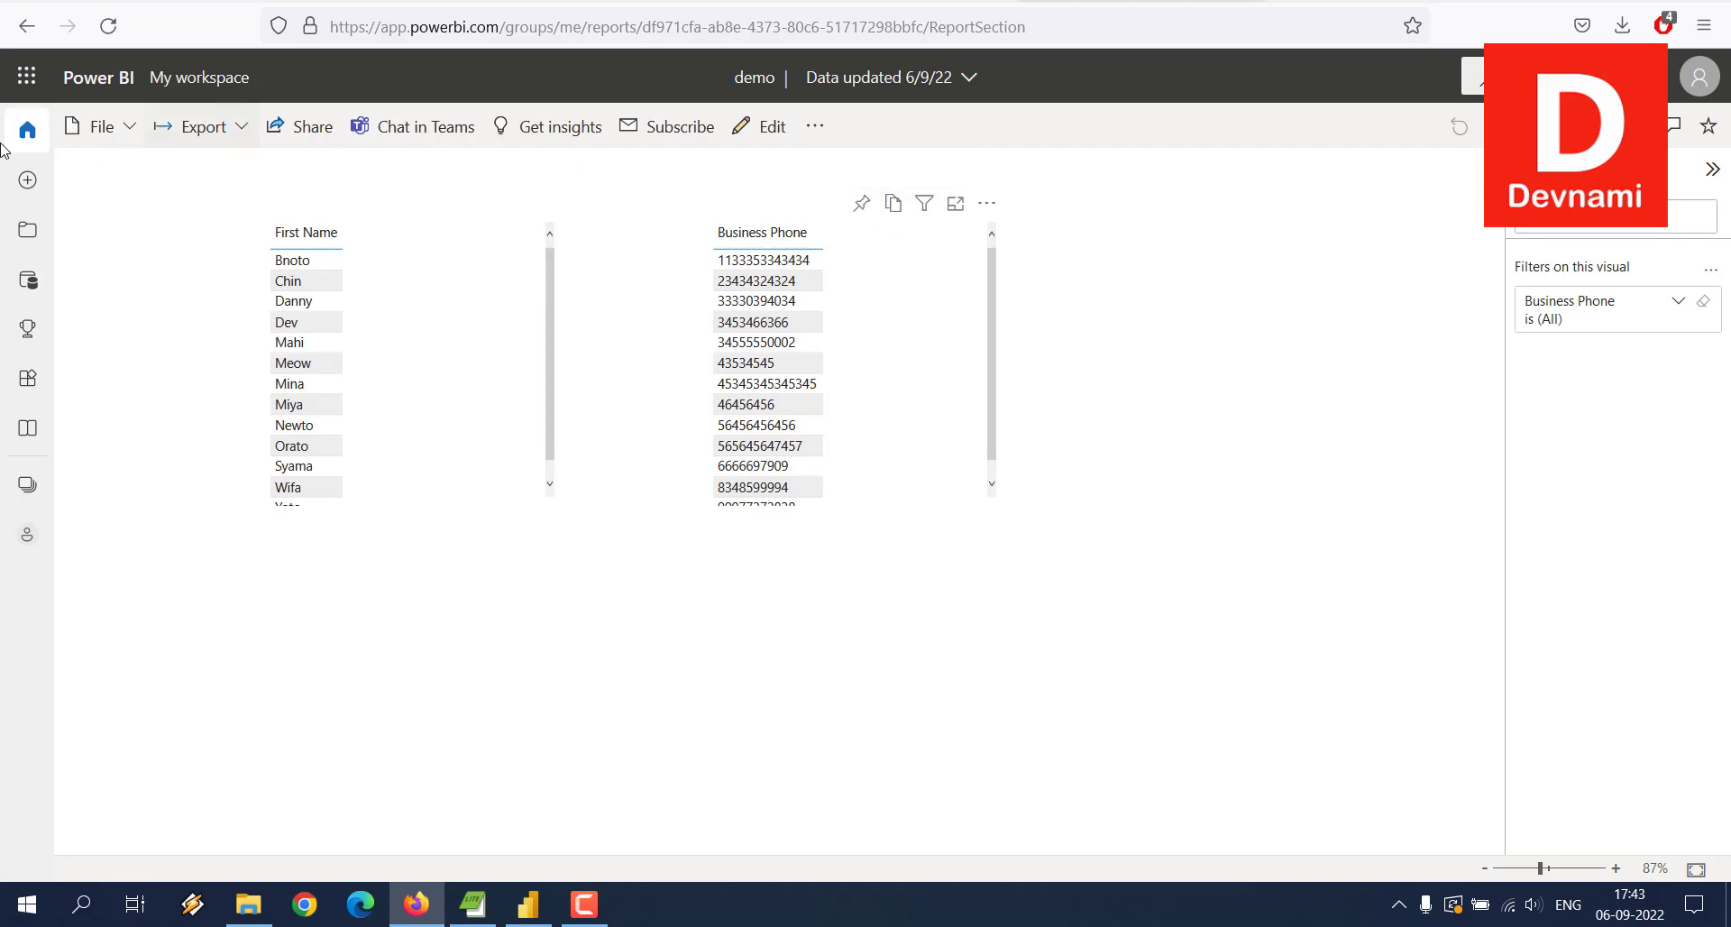
Step: Return to the Home page and reopen My workspace from the Recent list
left_click(27, 129)
scroll(218, 423, "down", 3)
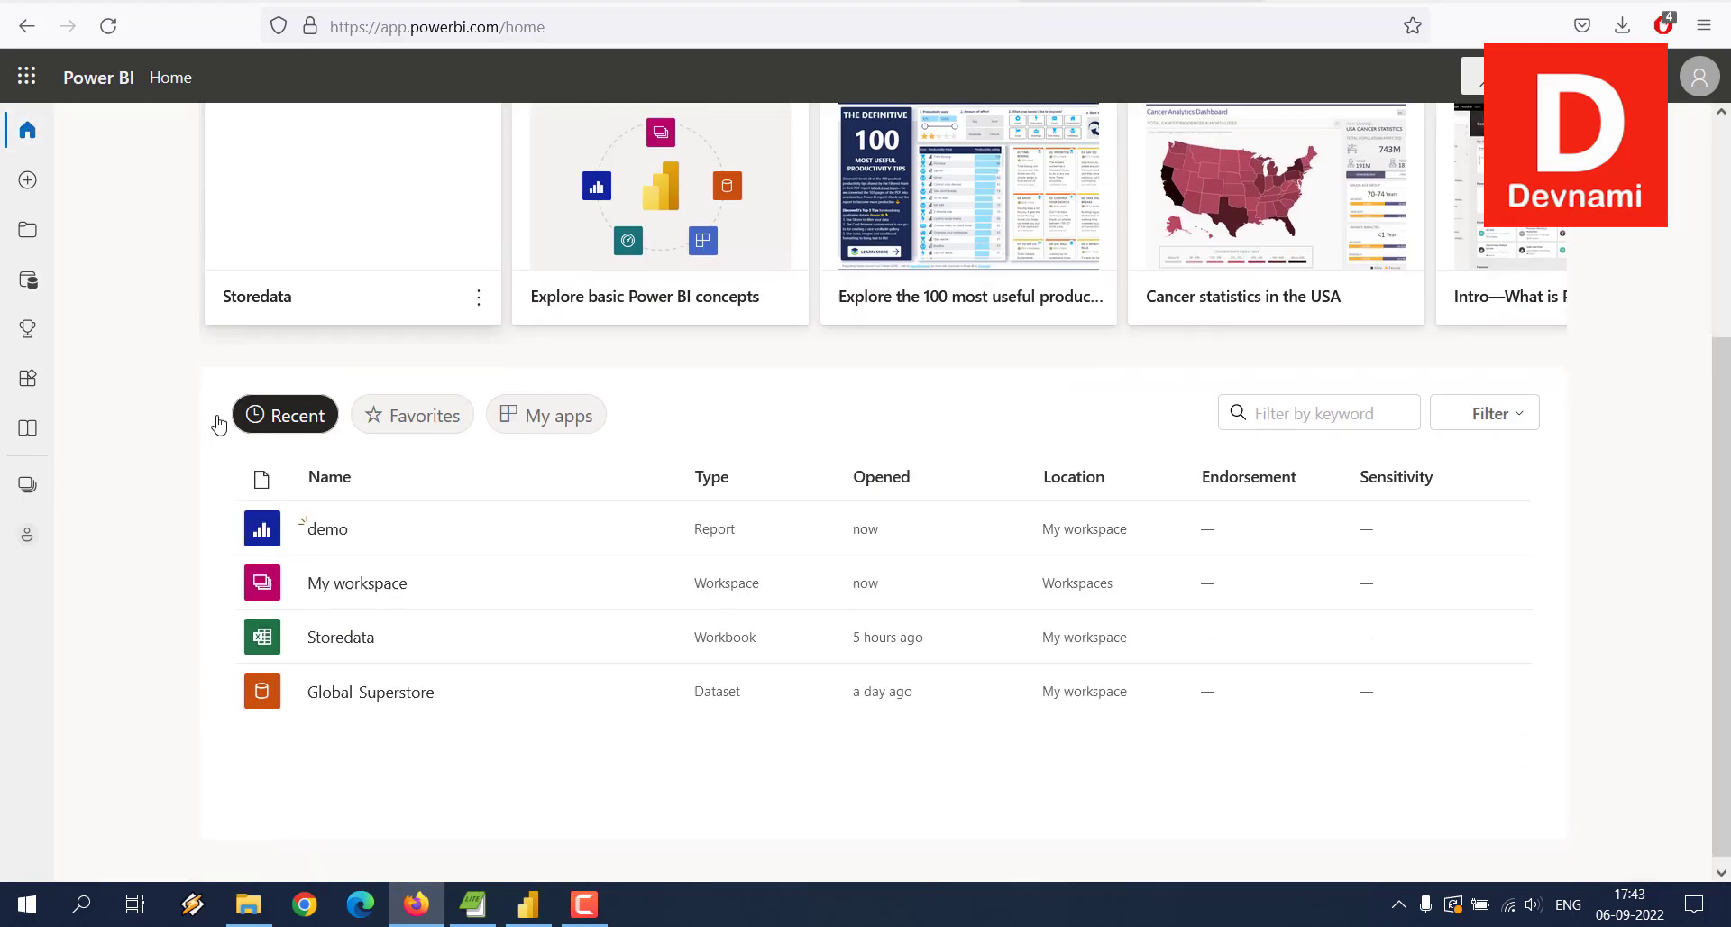
left_click(393, 581)
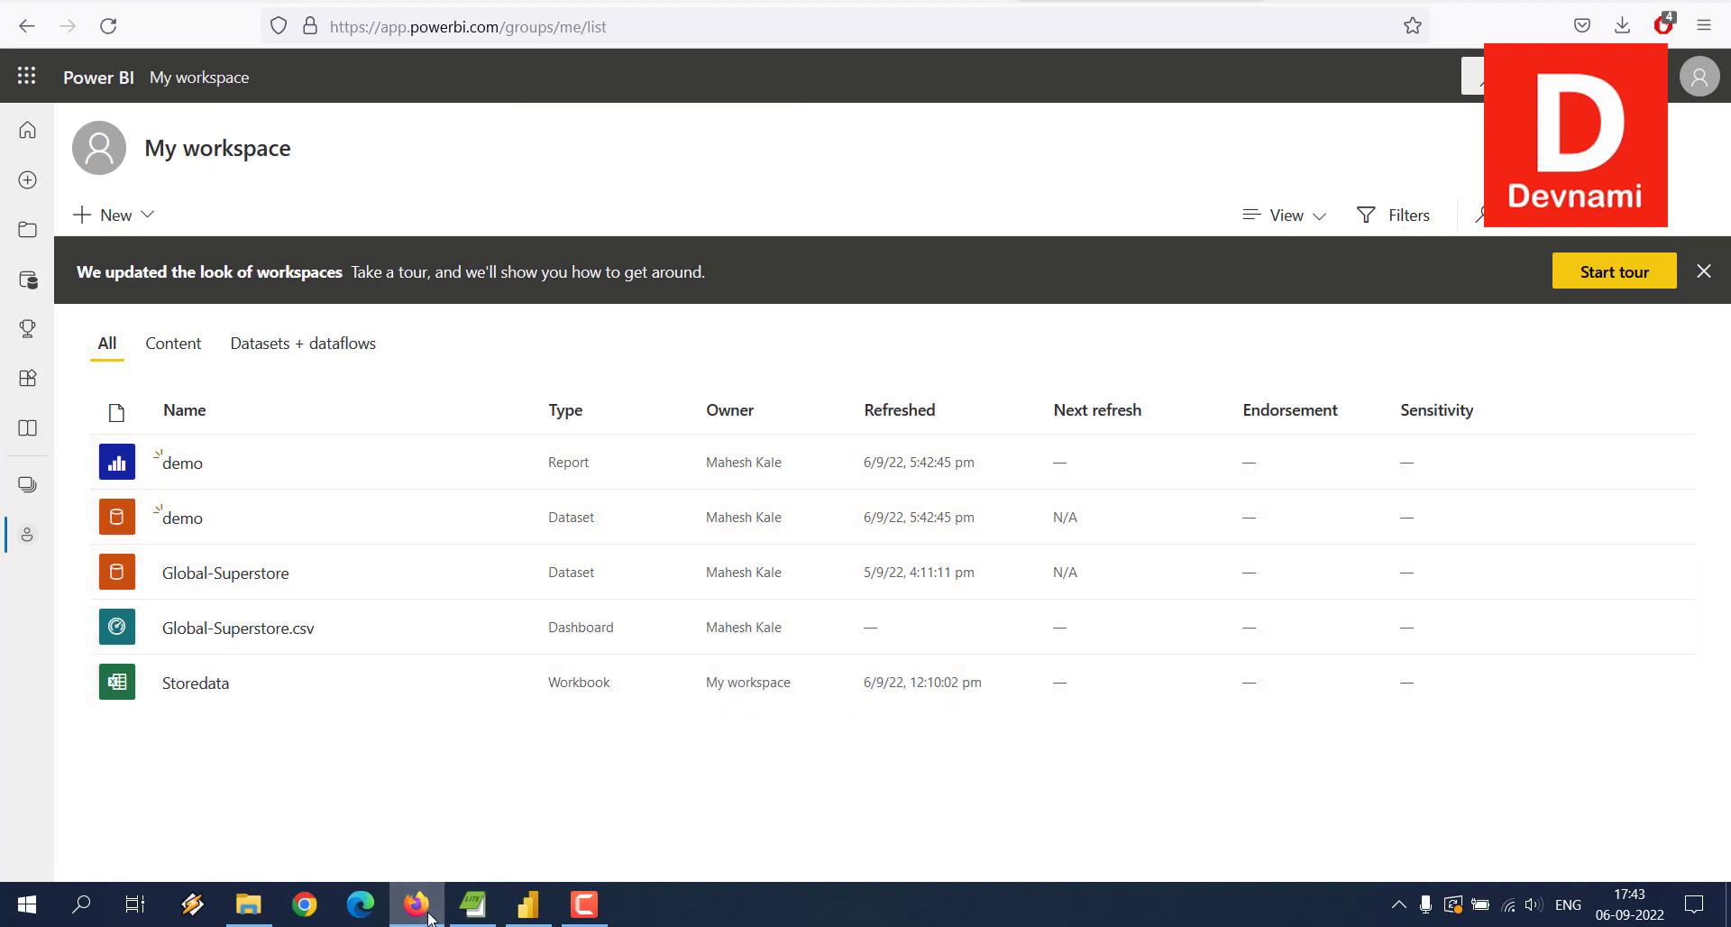
Step: Minimize Power BI Desktop, drag demo.pbix fully onto the desktop, and return to Firefox
left_click(520, 912)
left_click(520, 912)
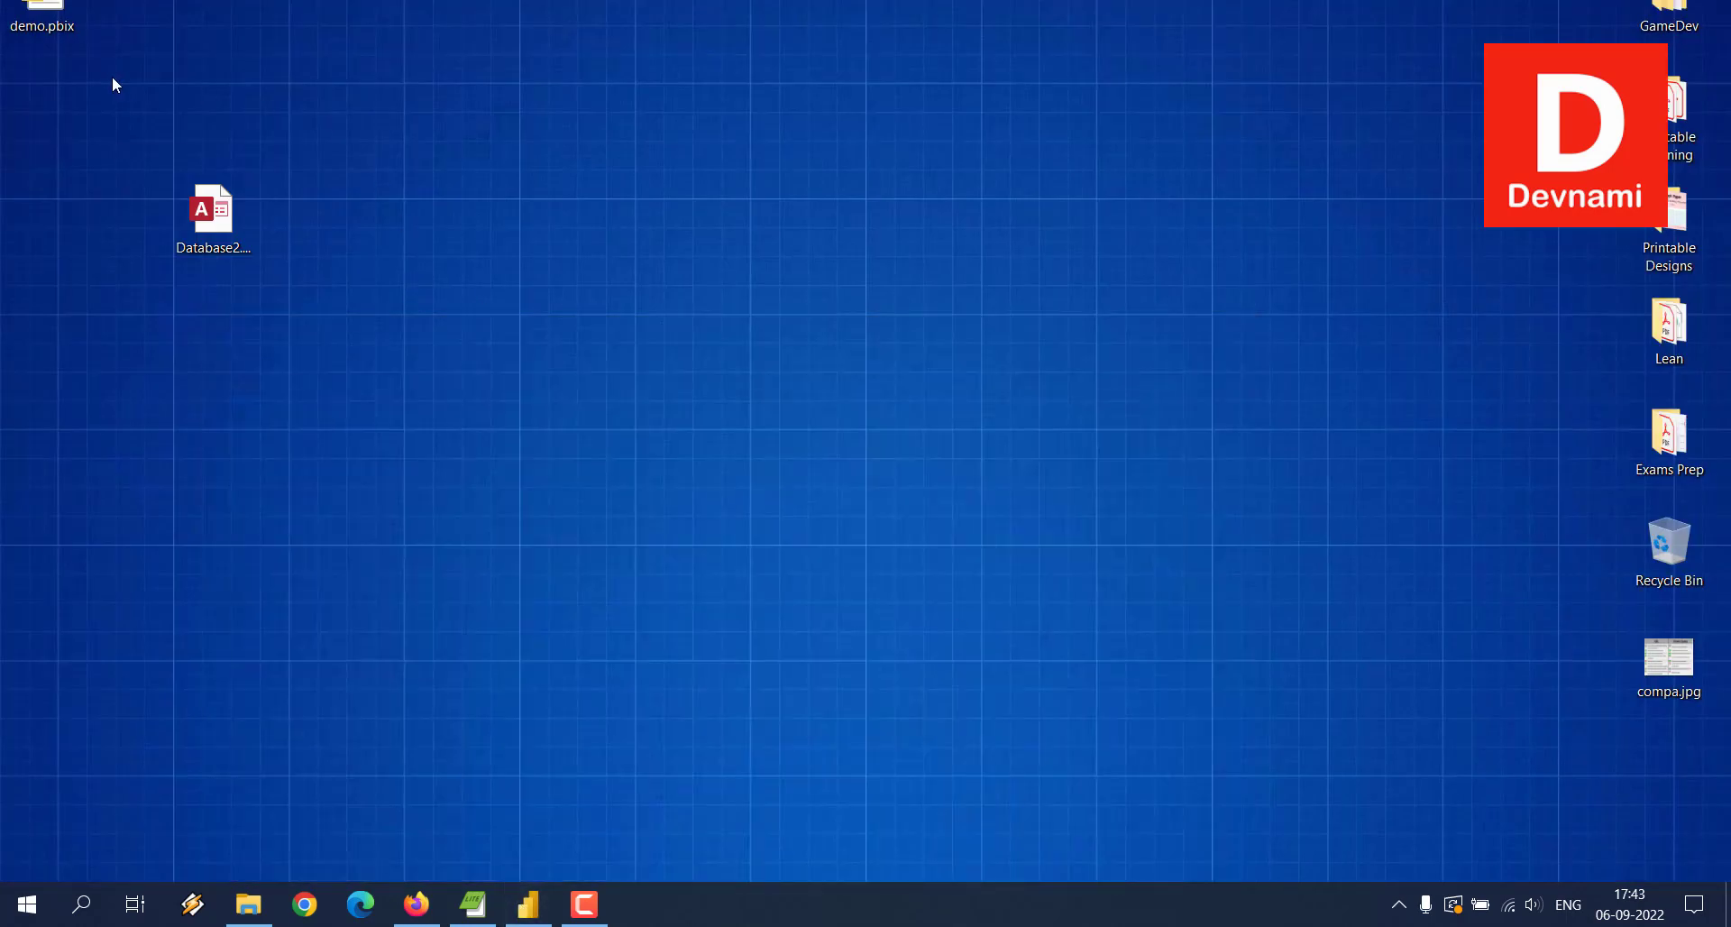
left_click_drag(59, 29, 144, 142)
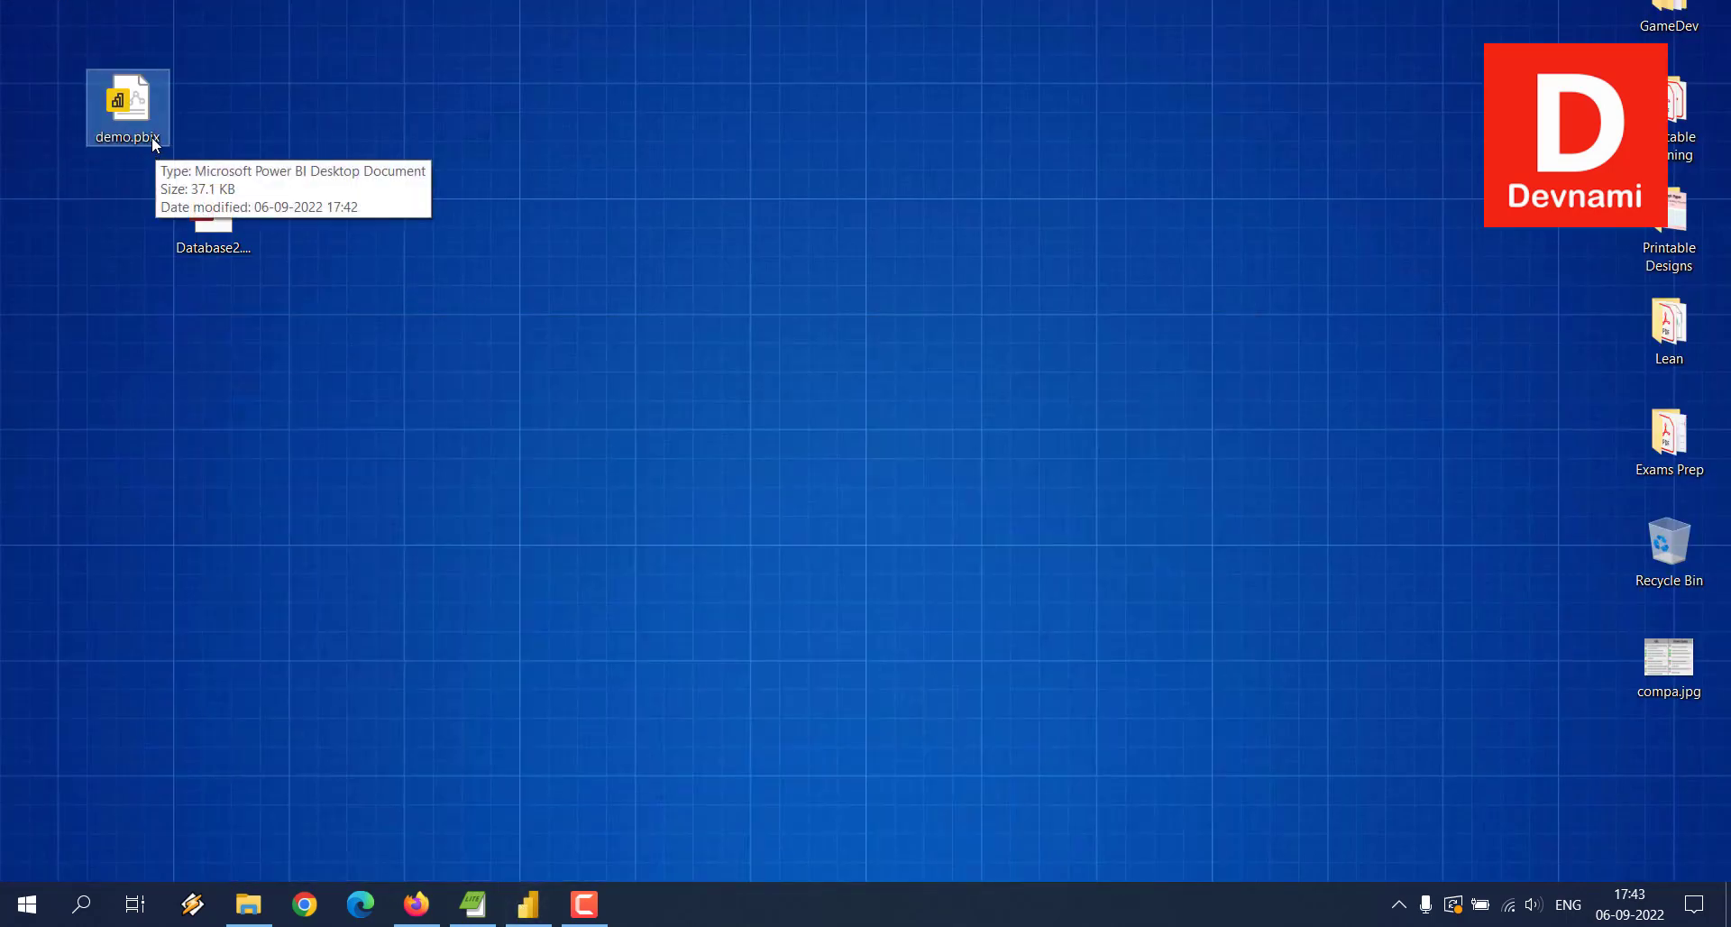
left_click(207, 124)
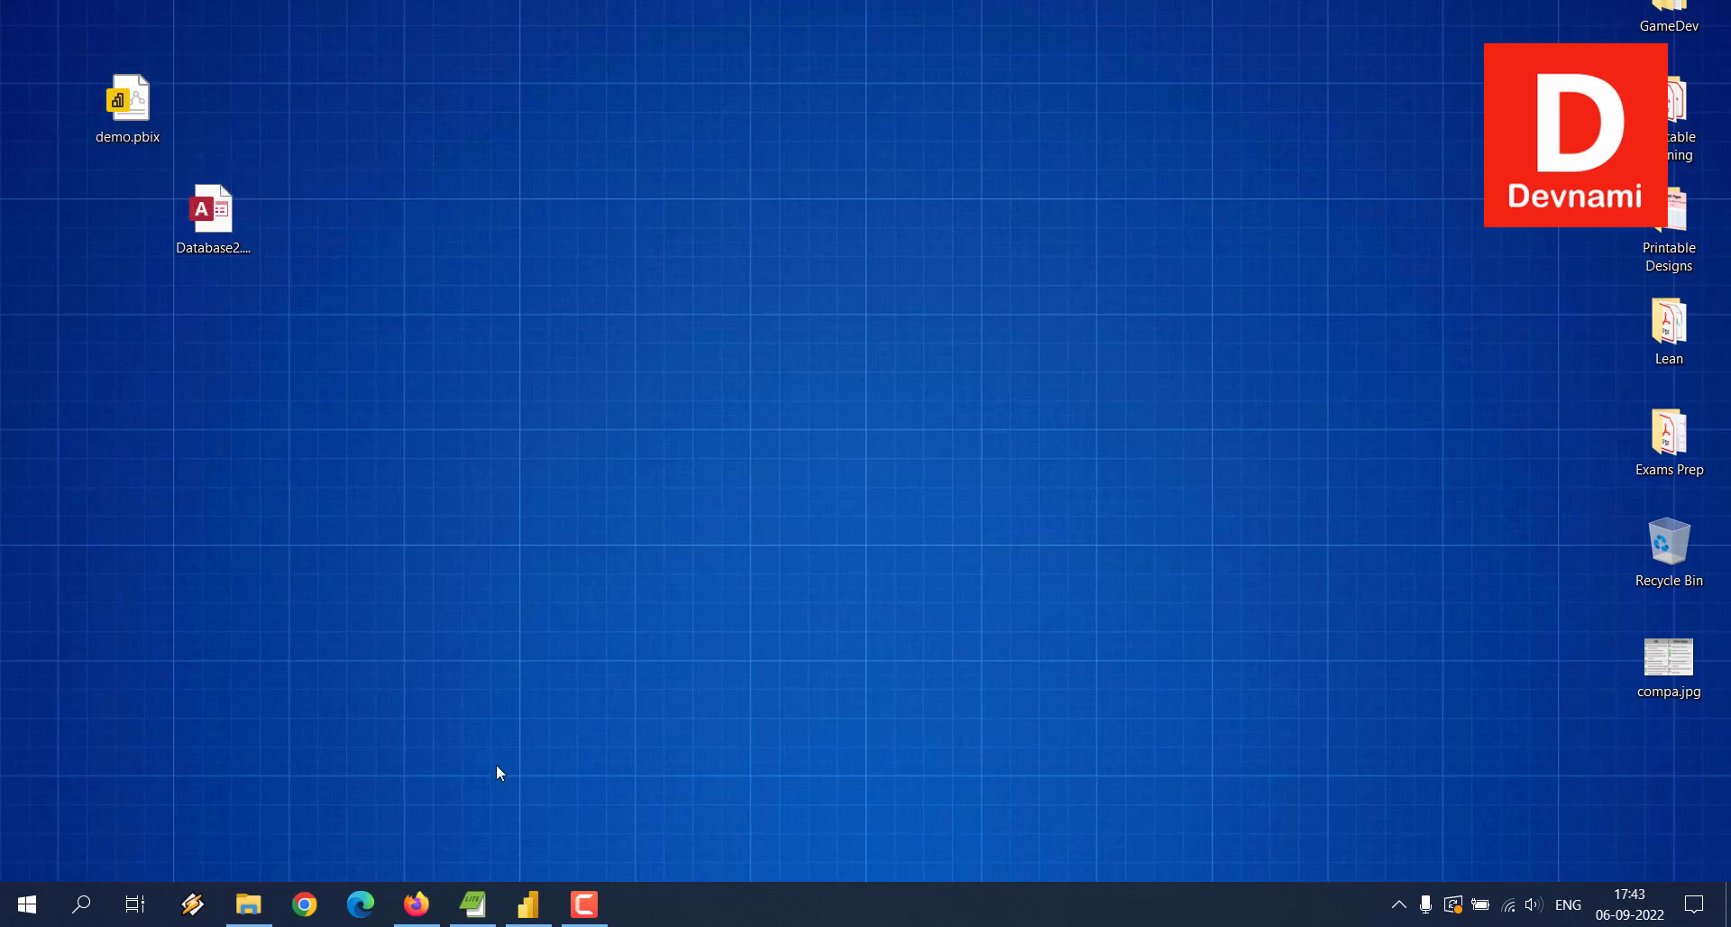
left_click(414, 893)
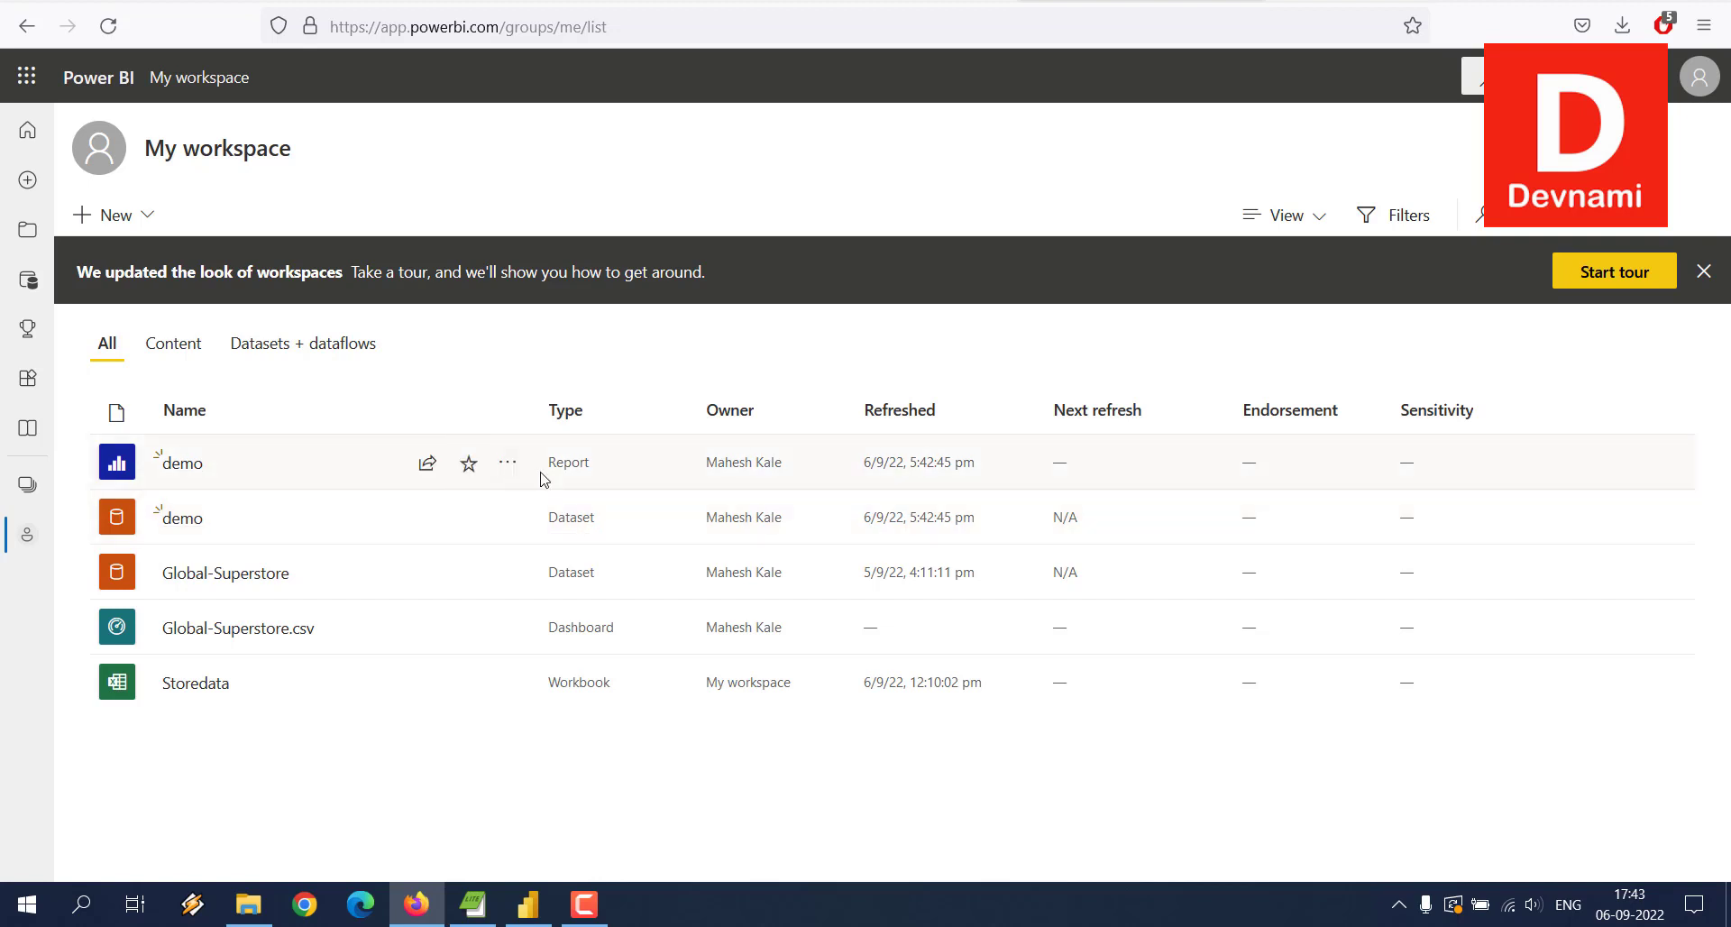
Step: Delete the demo report and the demo dataset from My workspace, then reload the page
left_click(509, 465)
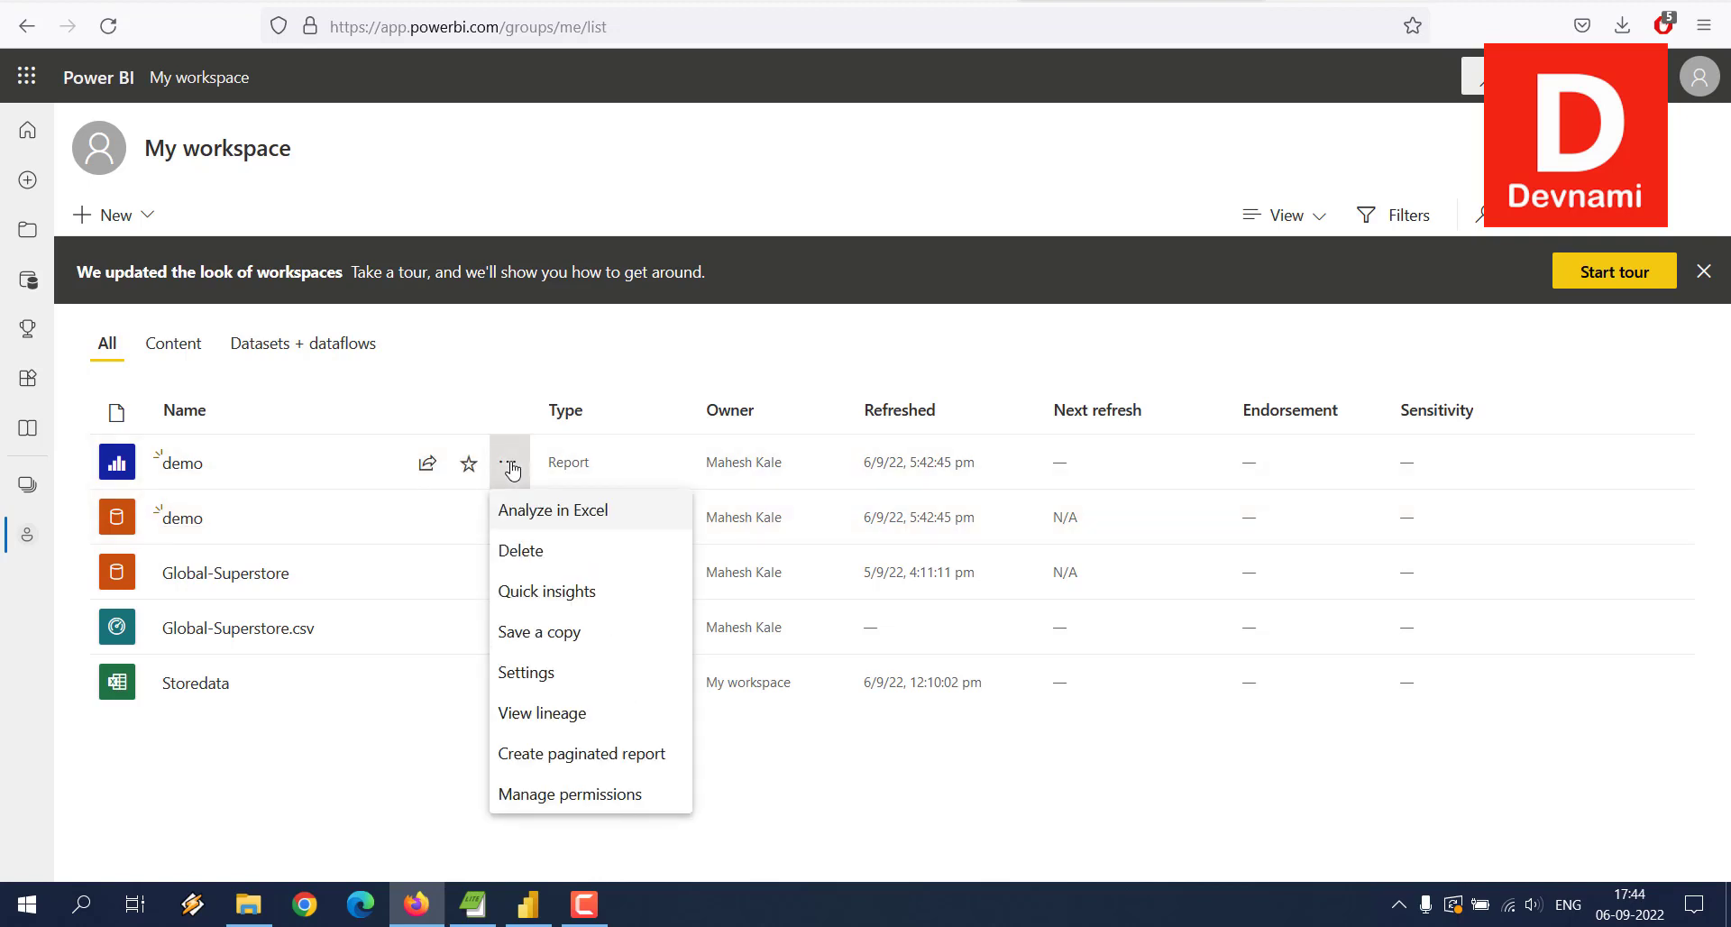
left_click(519, 552)
left_click(889, 520)
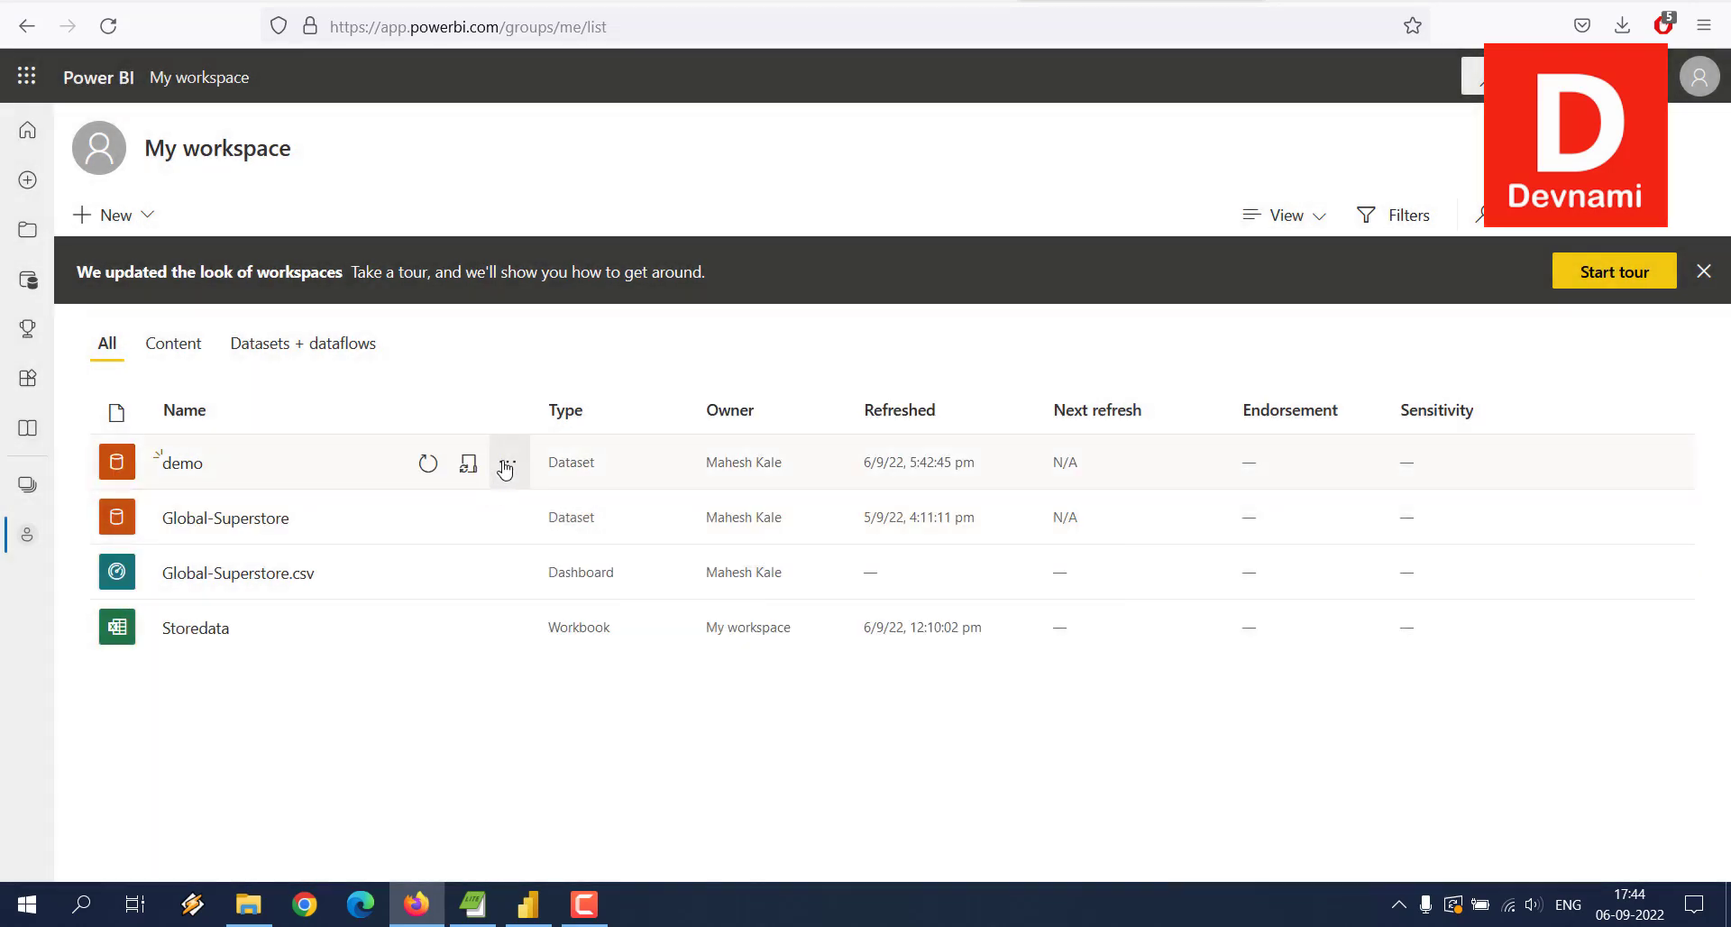
left_click(505, 466)
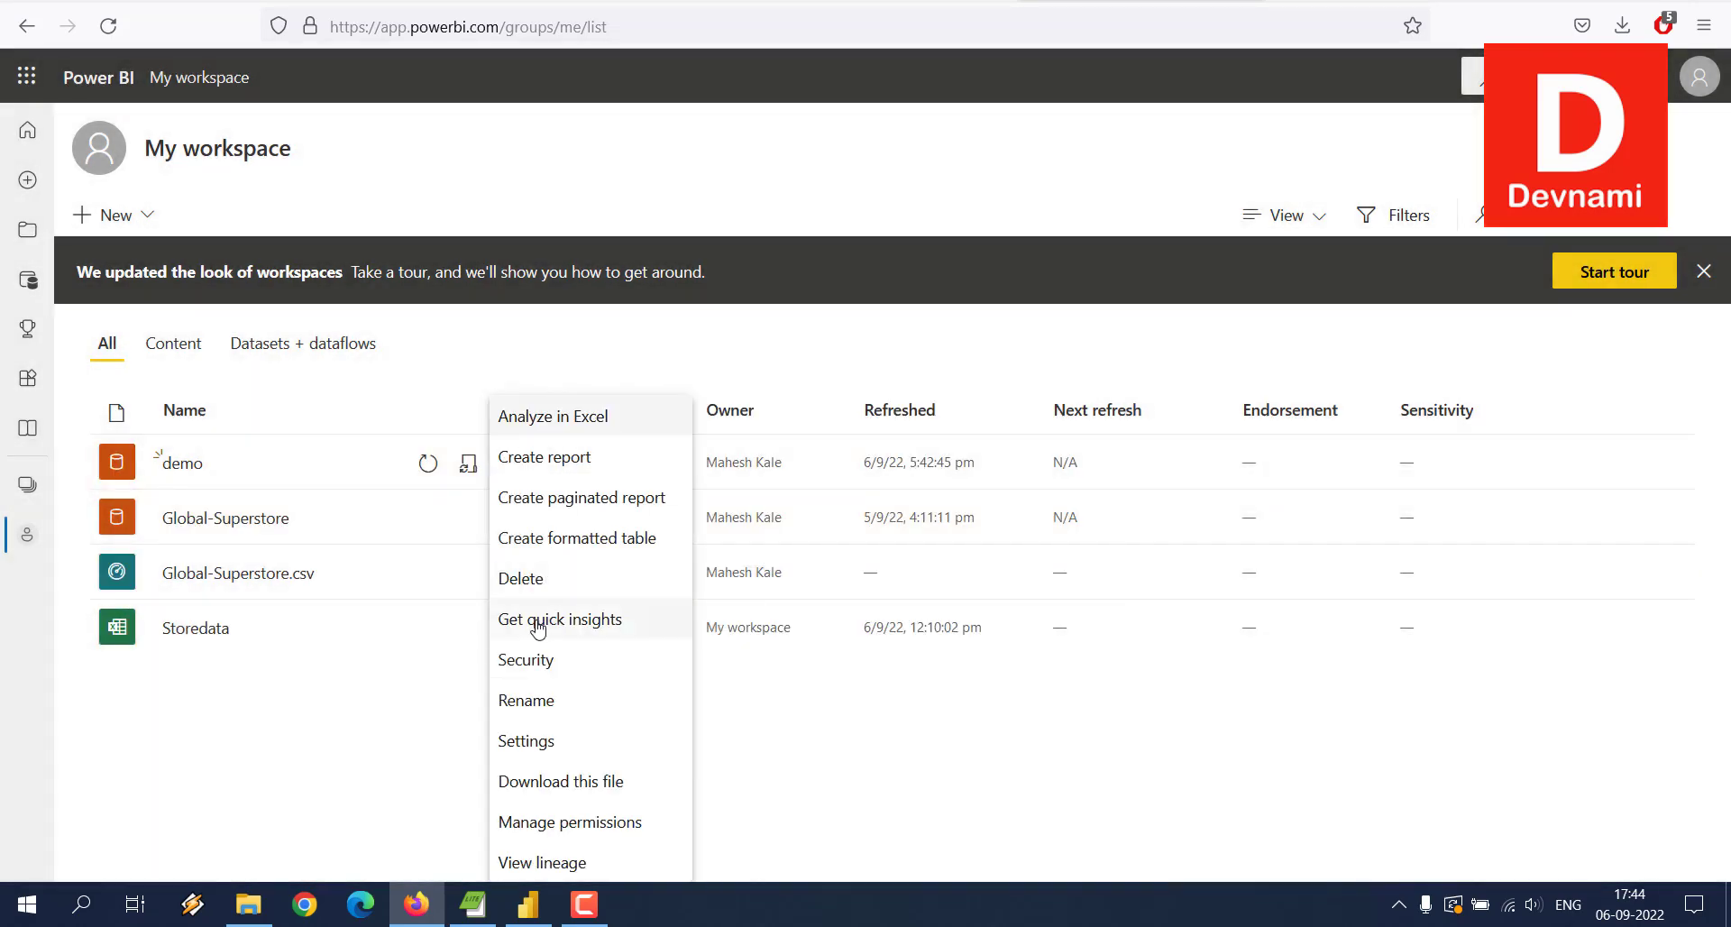
left_click(519, 578)
left_click(889, 539)
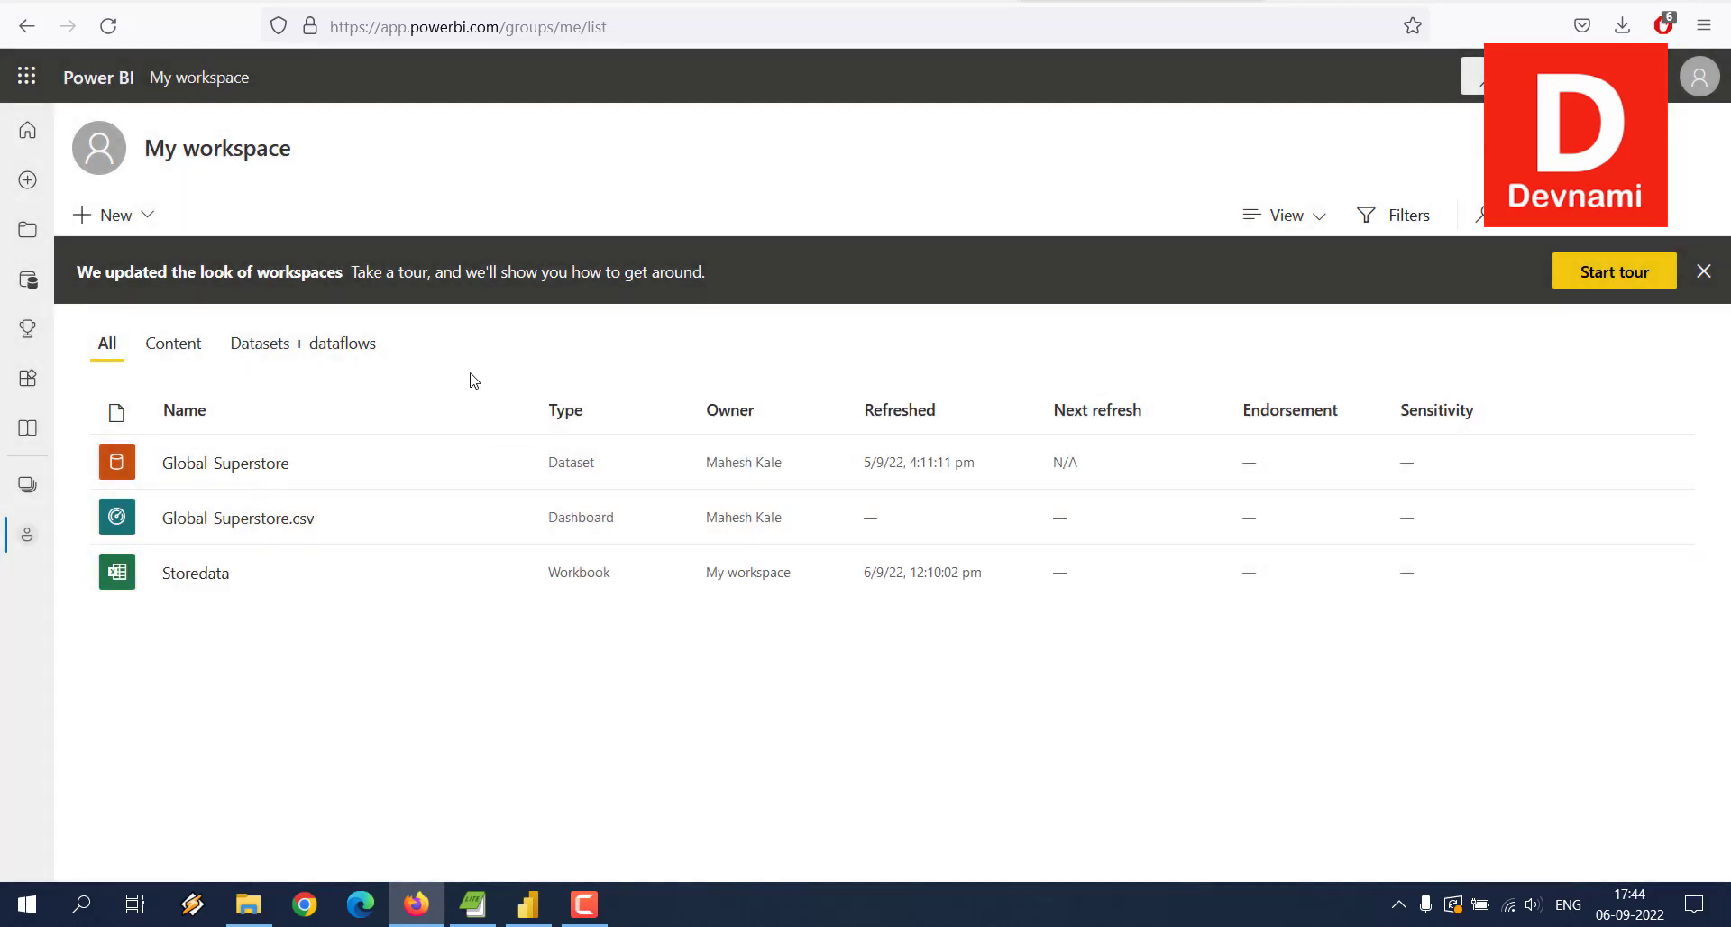
left_click(108, 25)
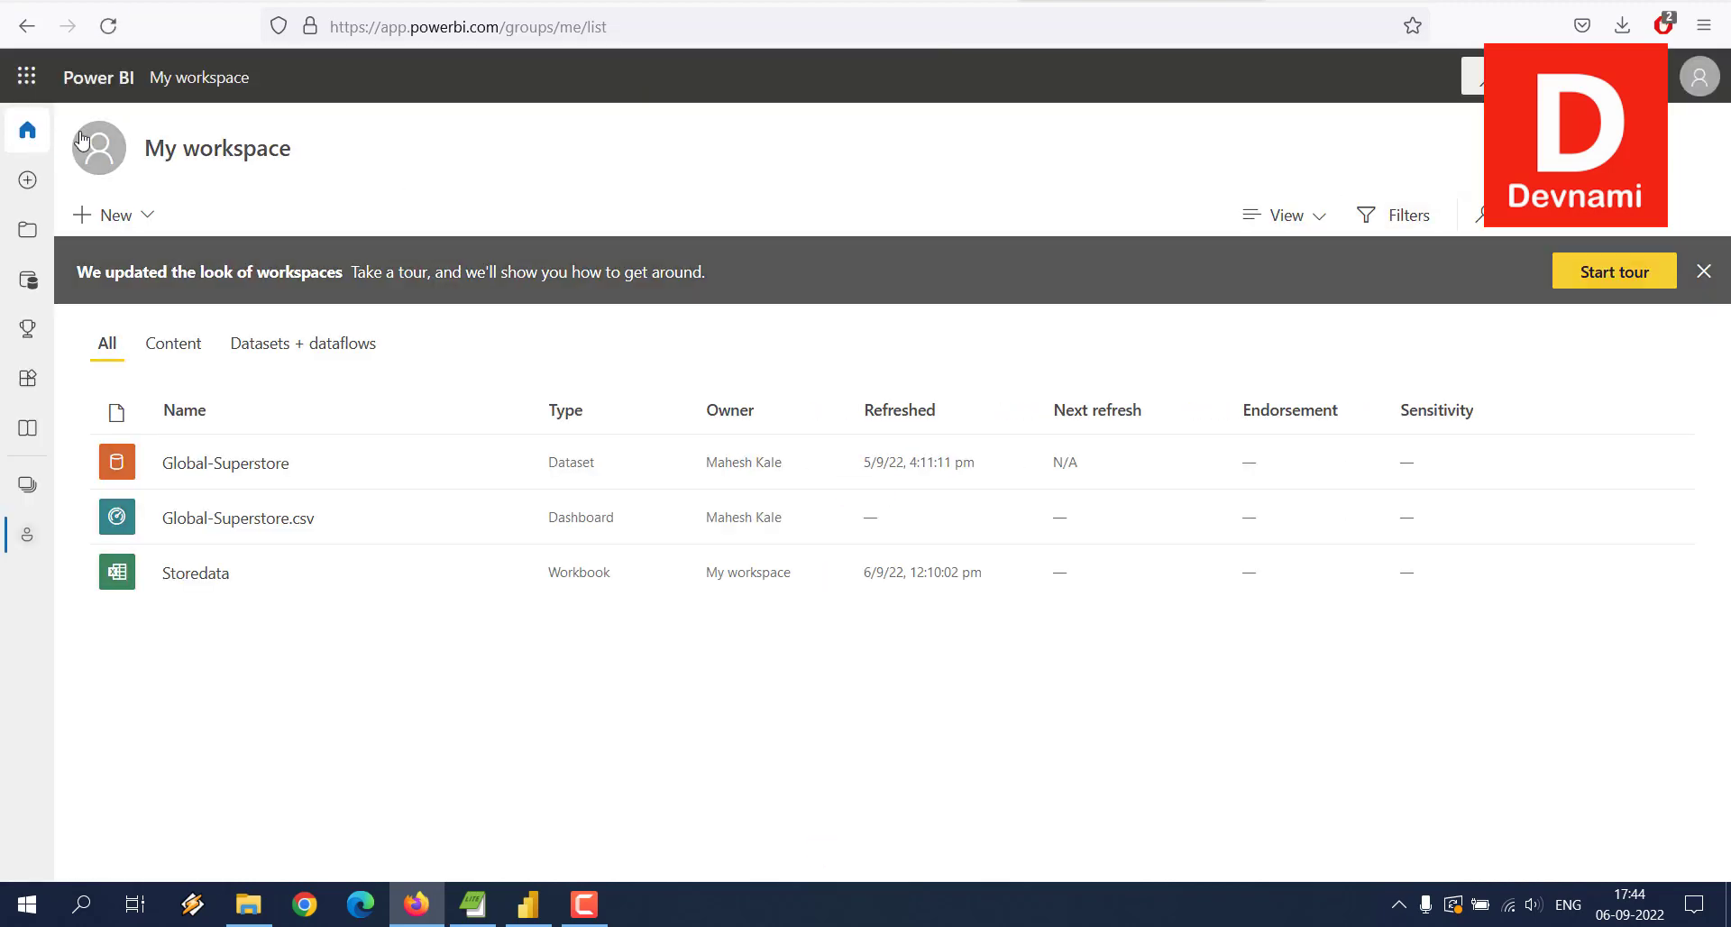
Step: Check that the Home page's Recent list no longer shows demo, then return to Power BI Desktop
left_click(28, 132)
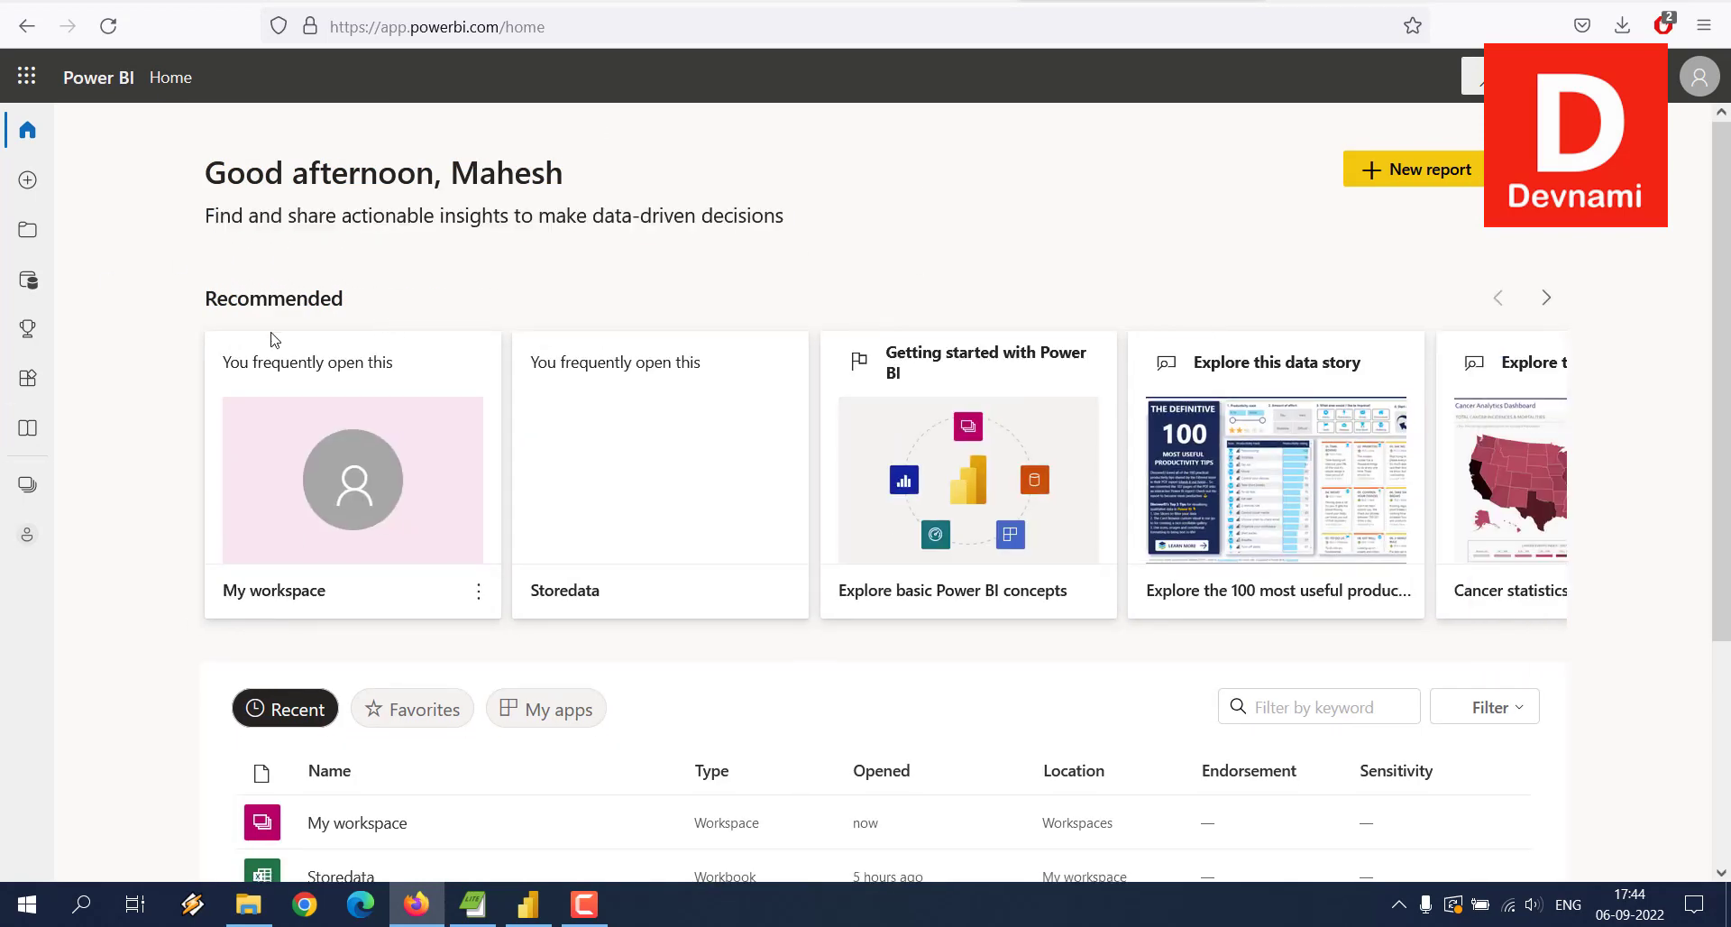
scroll(274, 340, "down", 3)
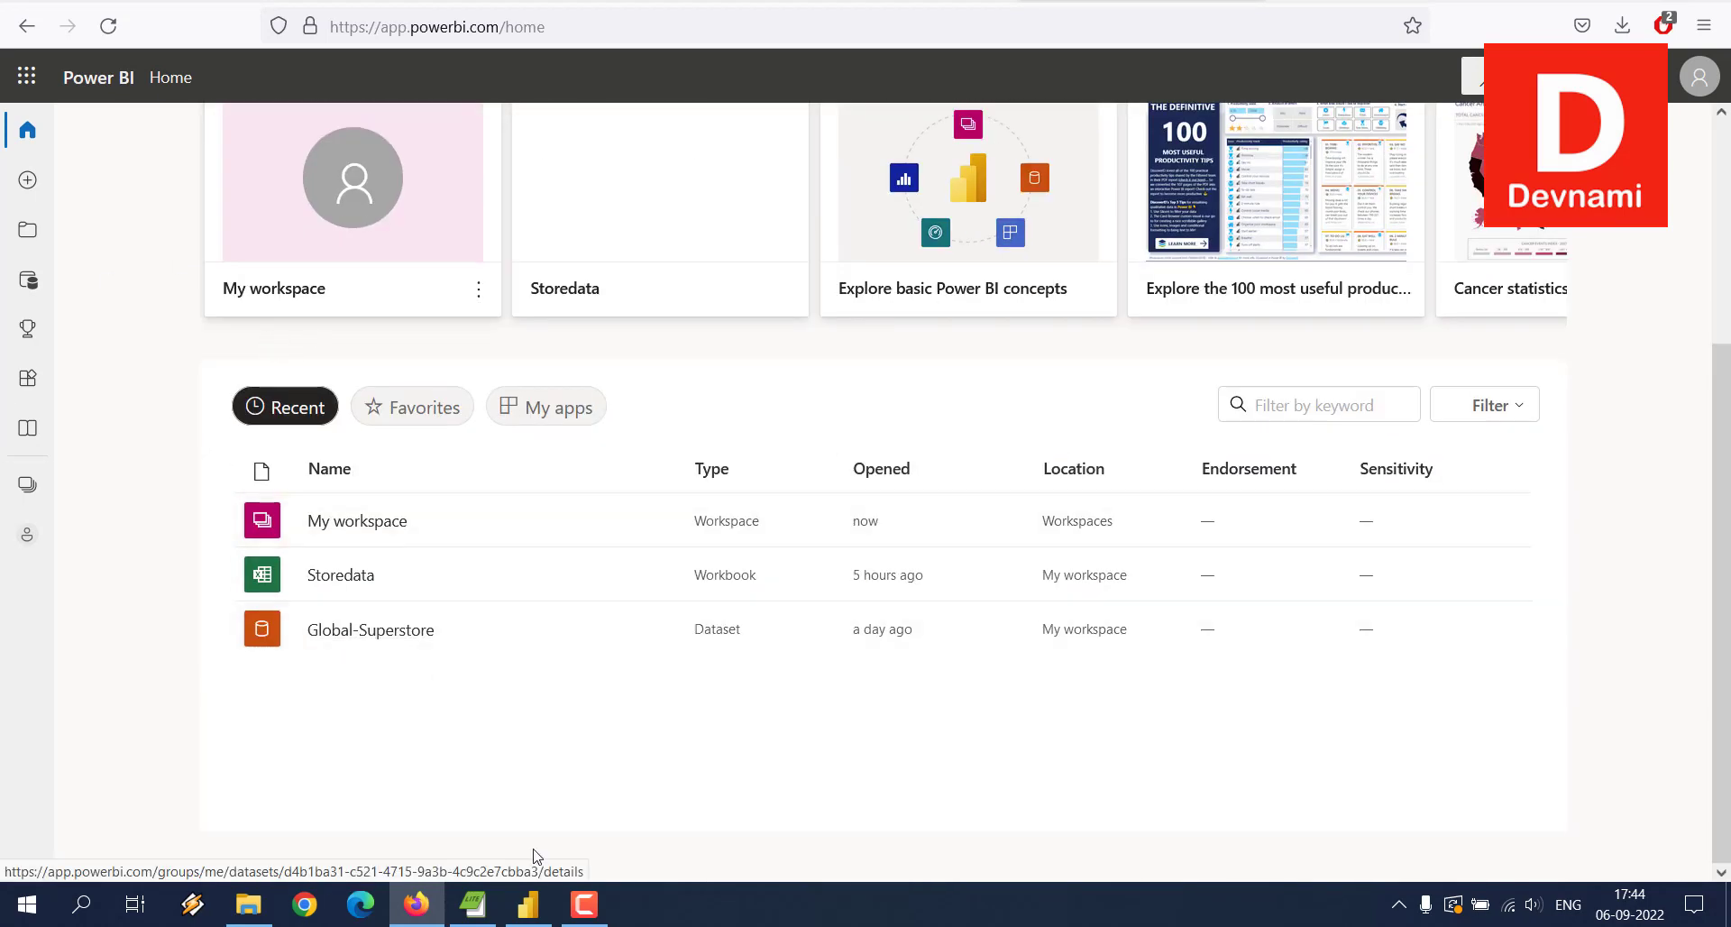
left_click(527, 904)
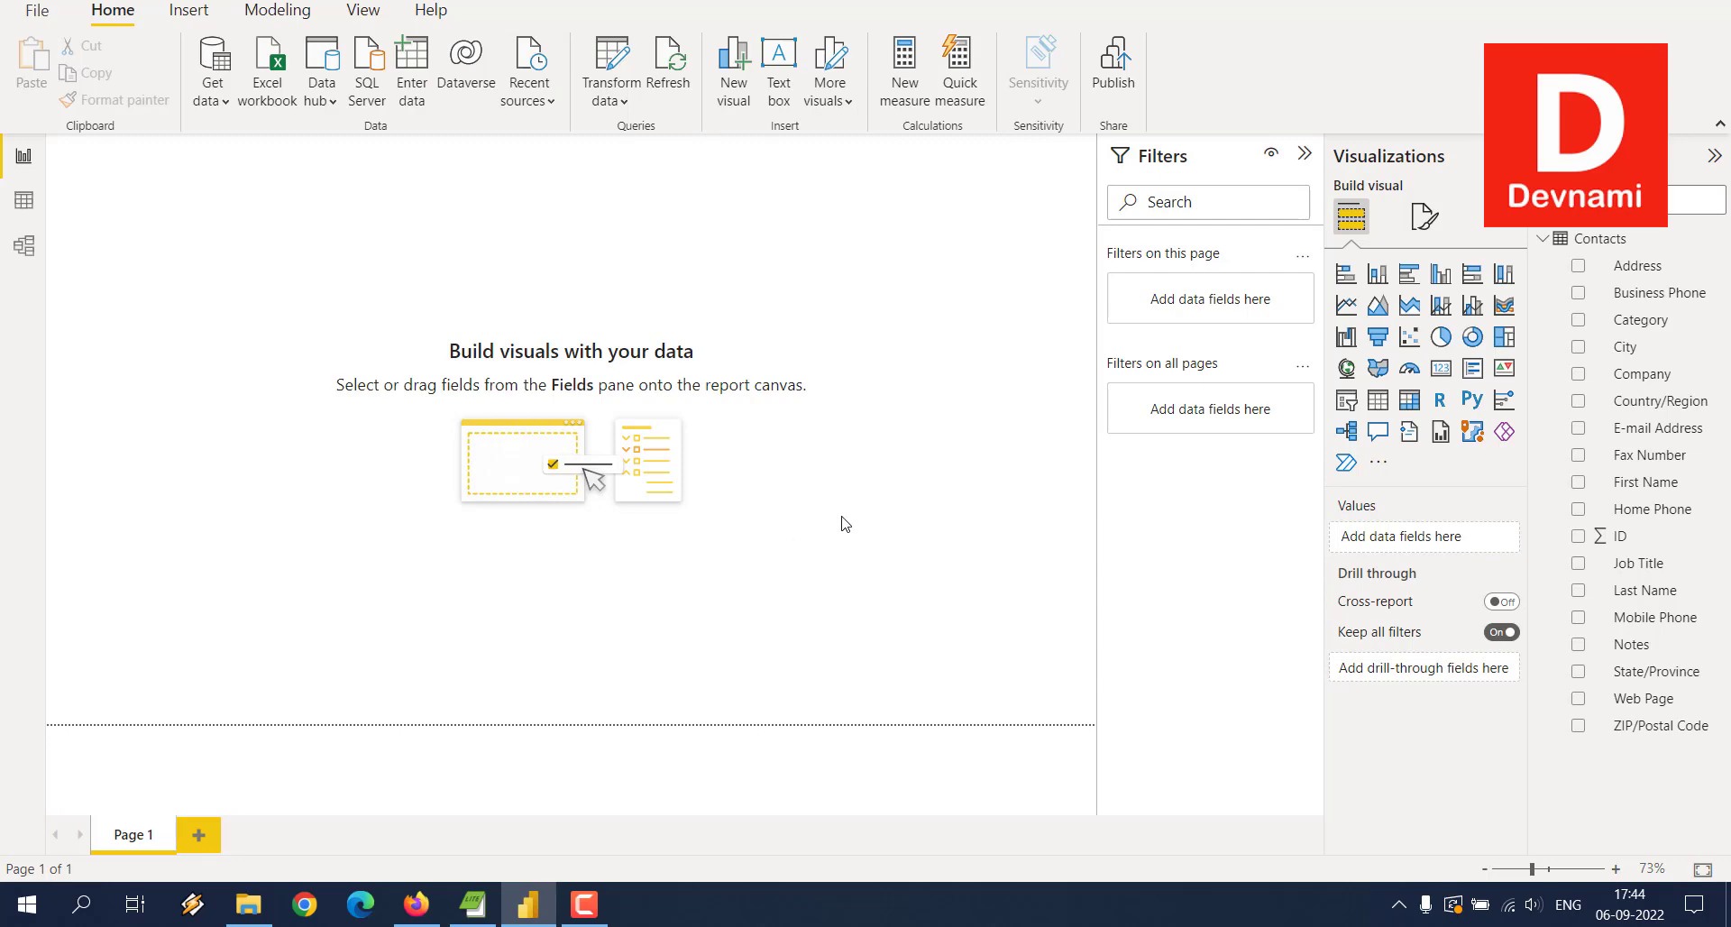
Step: Close the Power BI Desktop report, leaving its save prompt open, and return to Firefox
left_click(1111, 86)
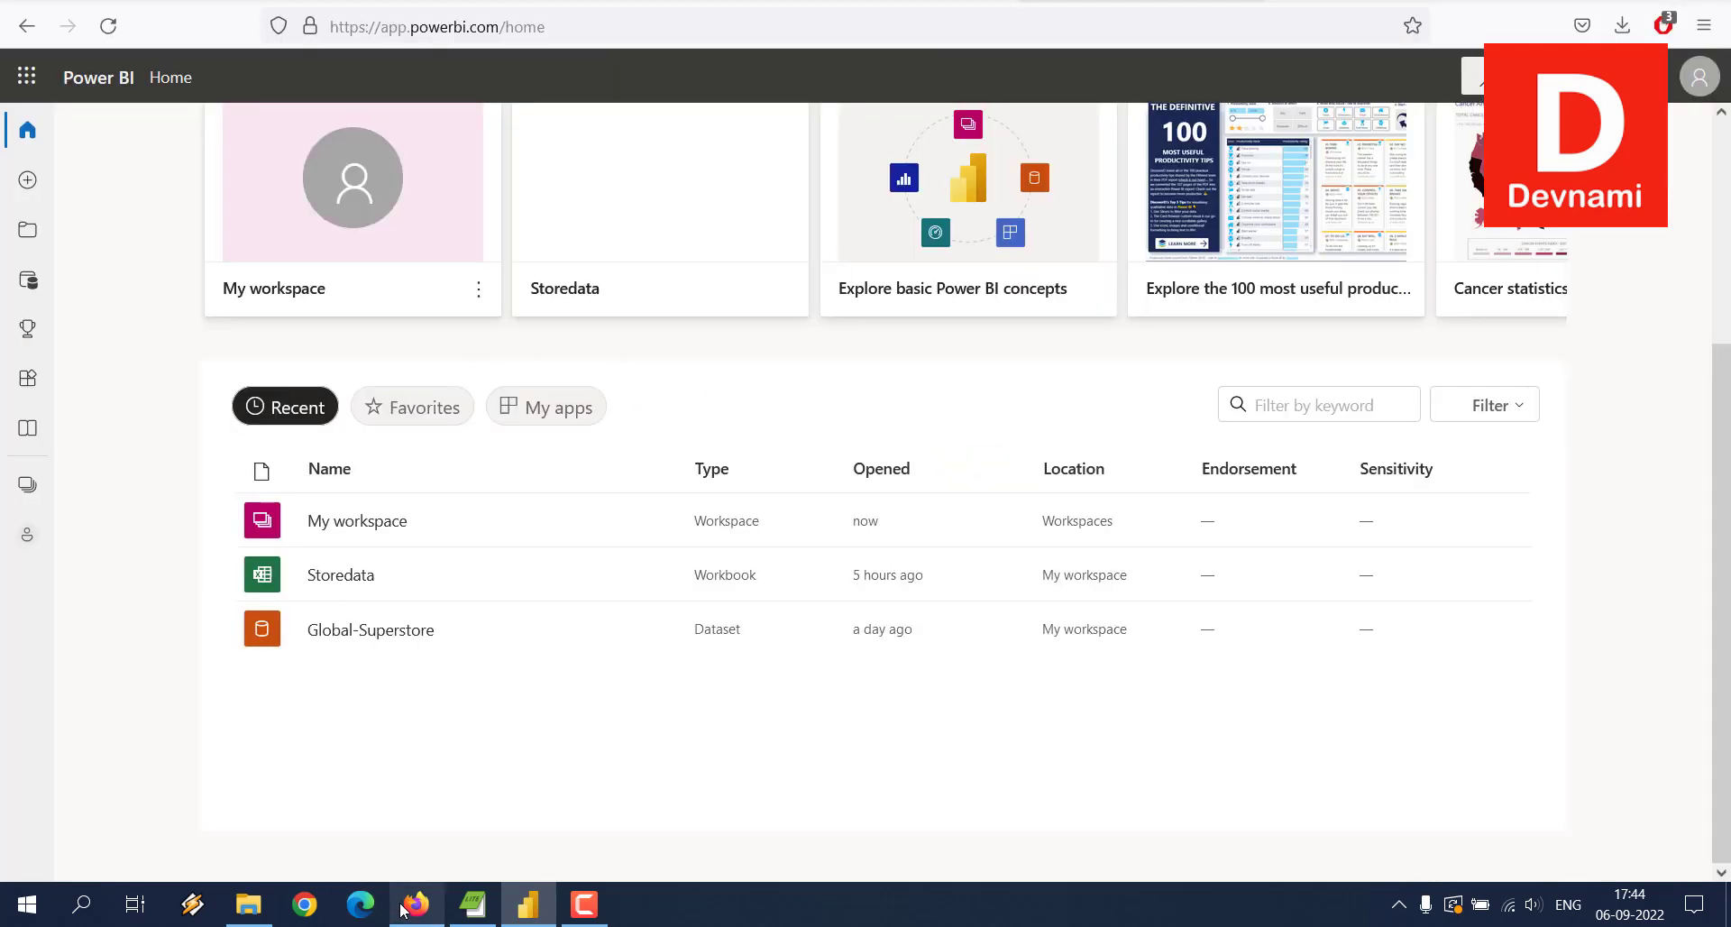
left_click(415, 903)
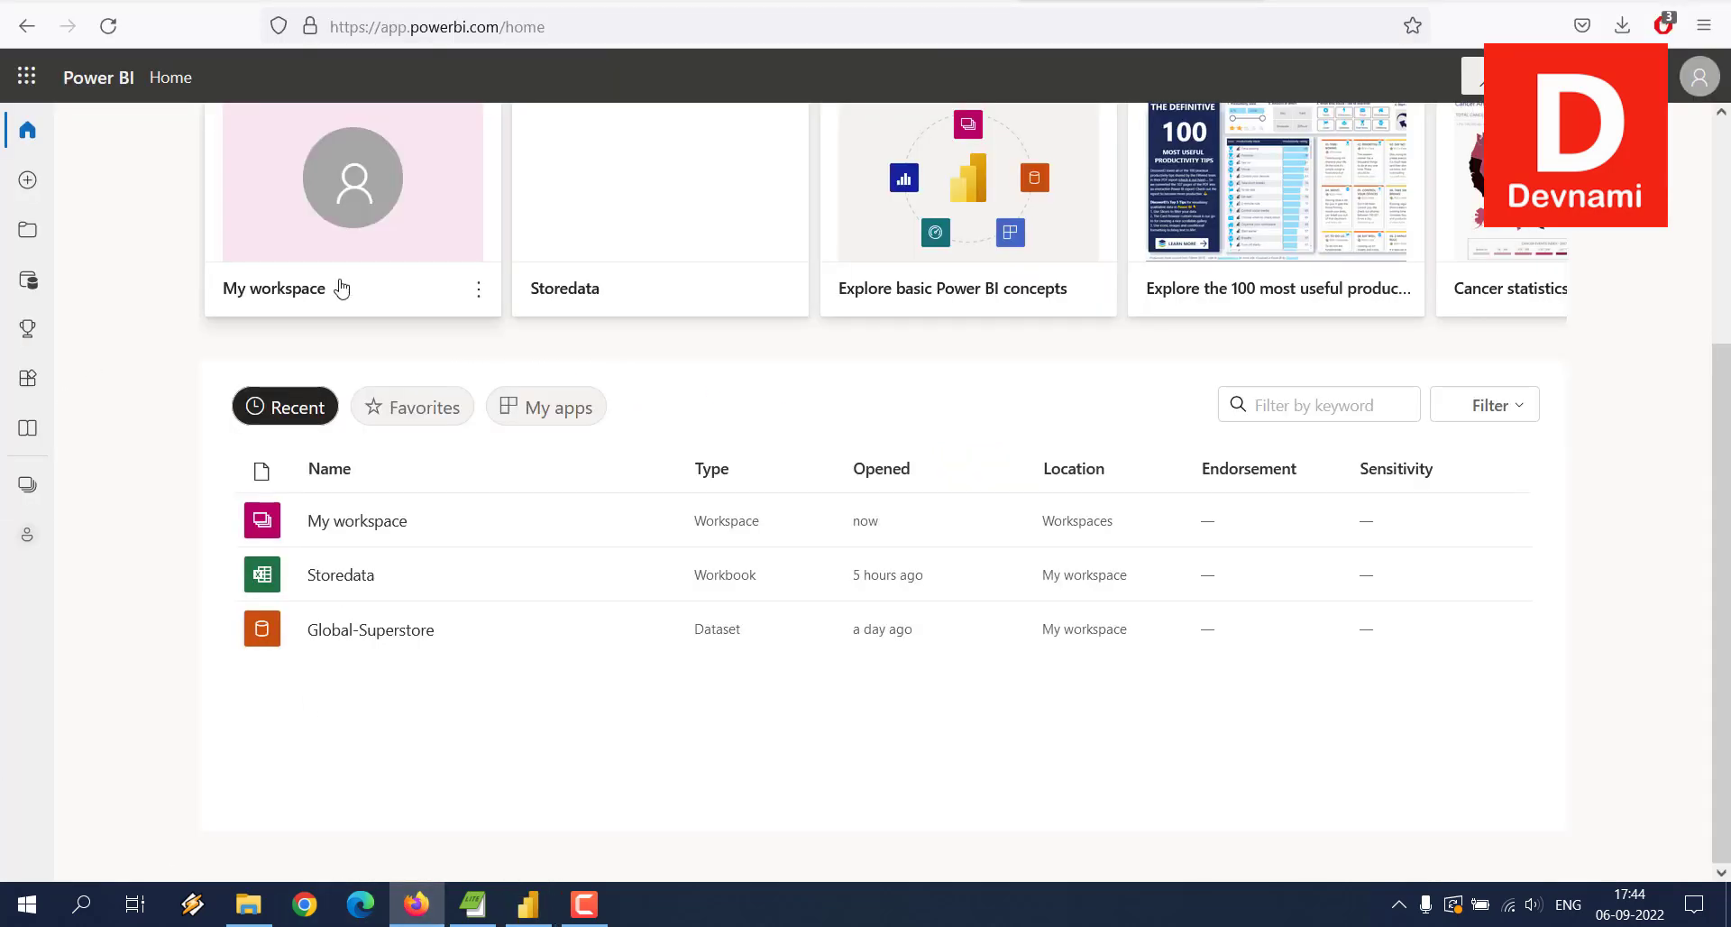
Step: Open My workspace from the Home page's Recent list to confirm demo is gone
left_click(380, 528)
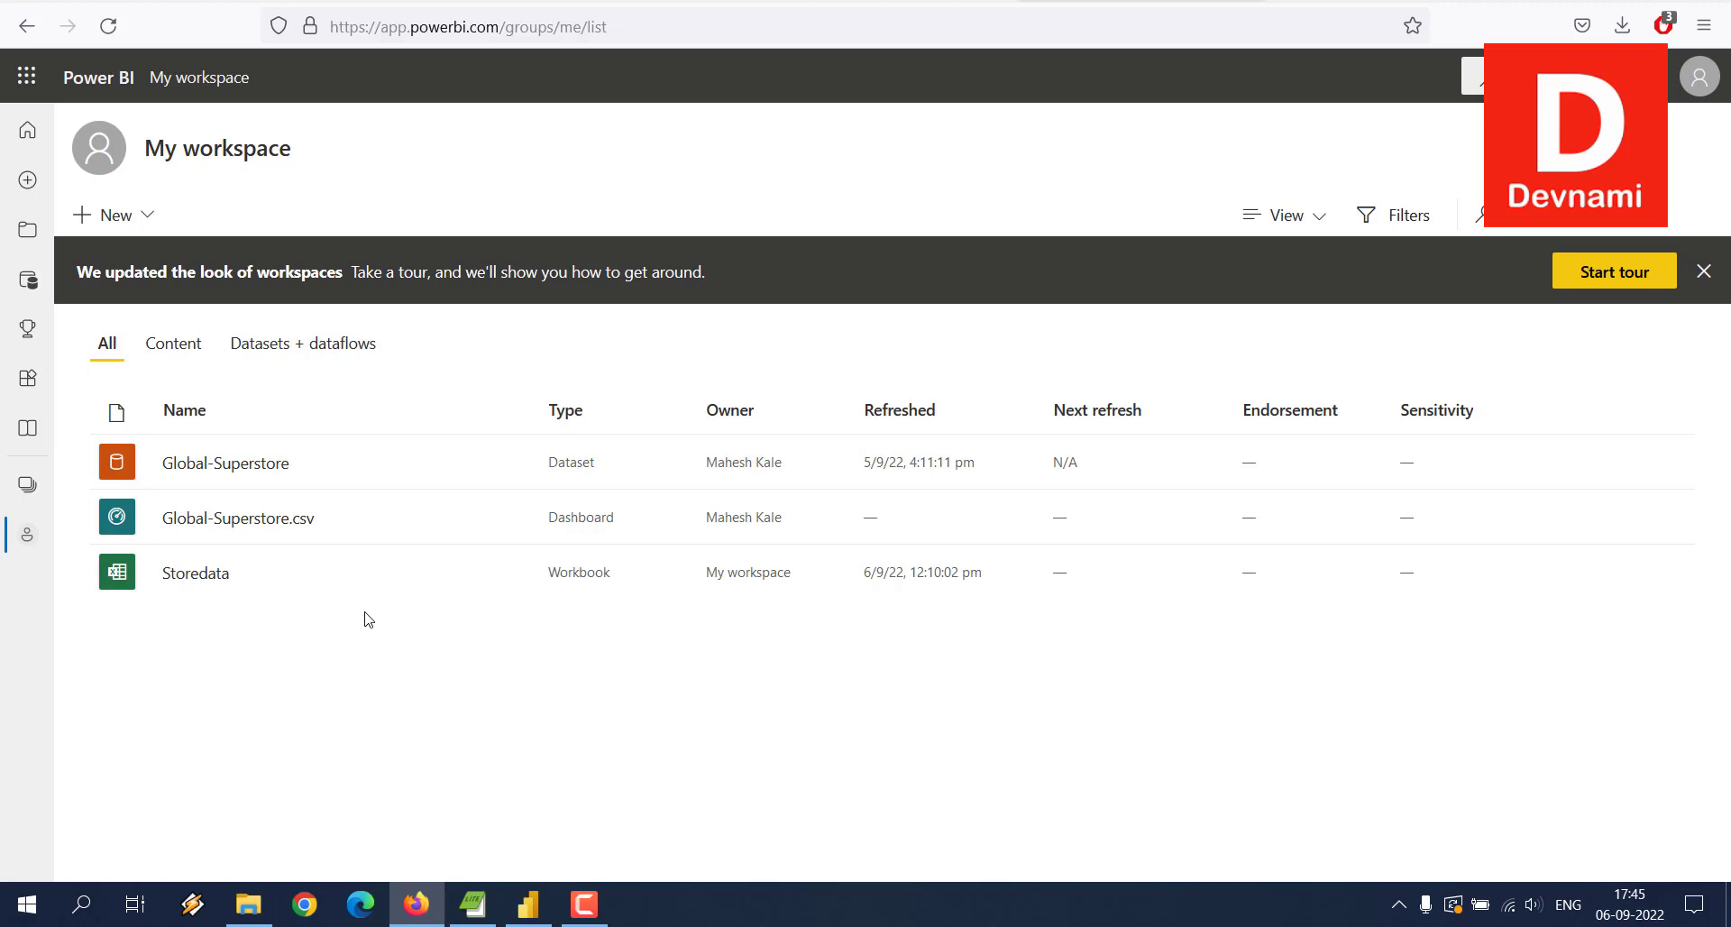
Step: Cancel Power BI Desktop's save prompt, show the desktop, and select Database2.accdb
left_click(528, 904)
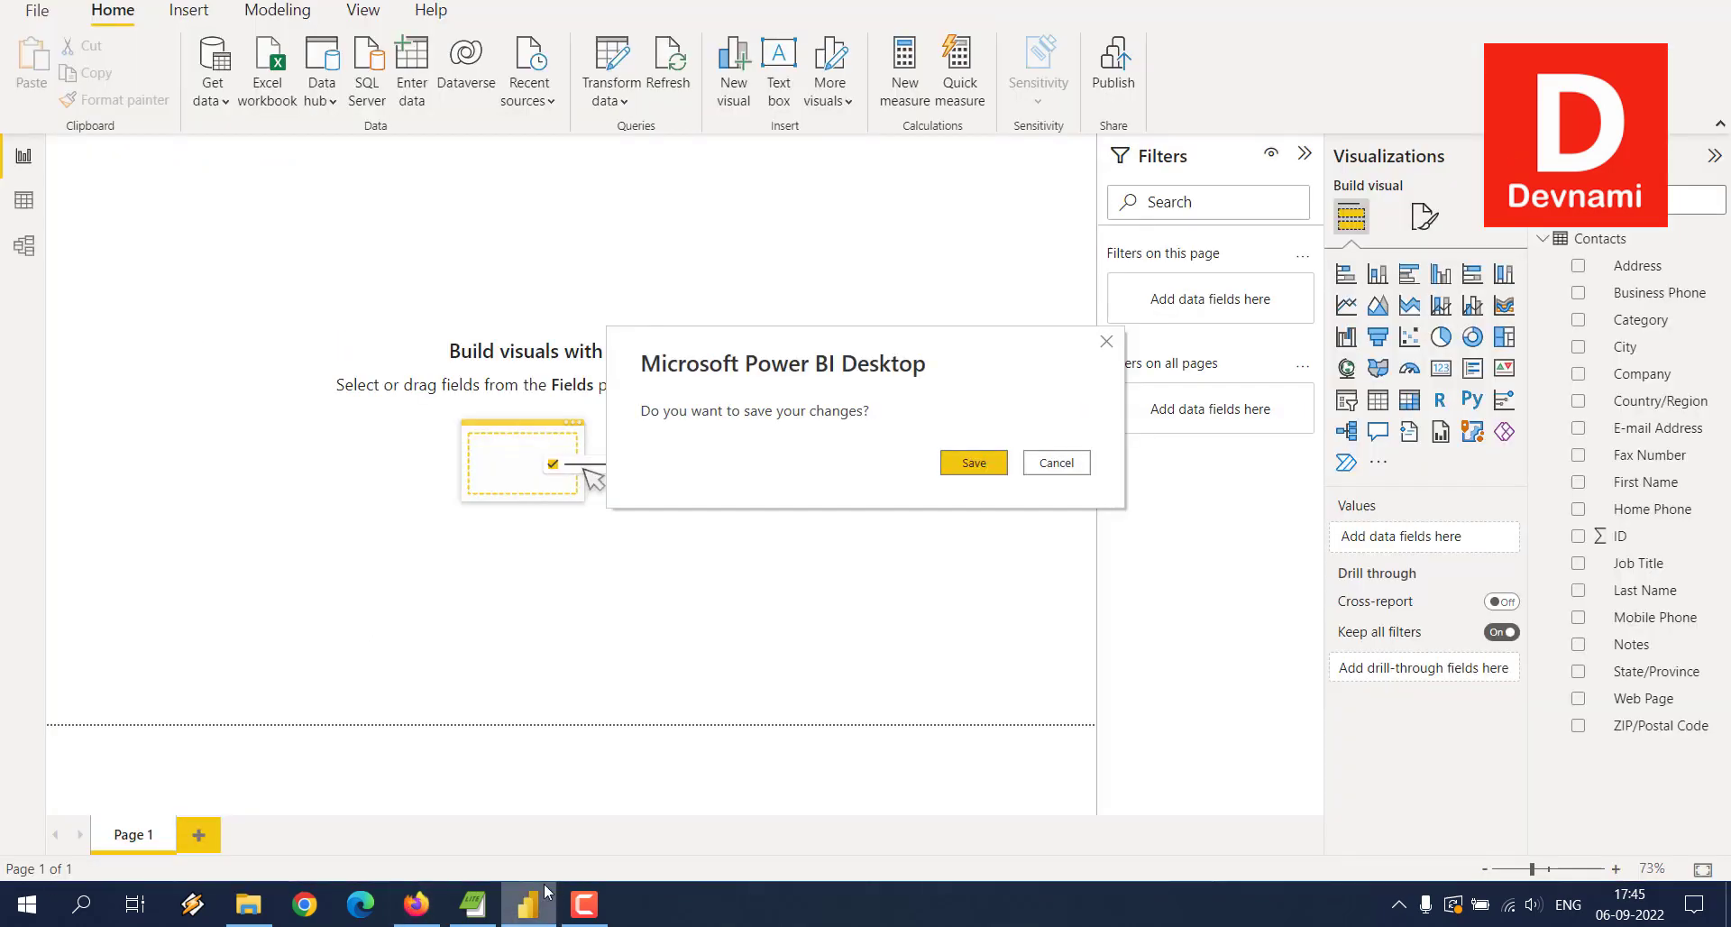
left_click(1077, 472)
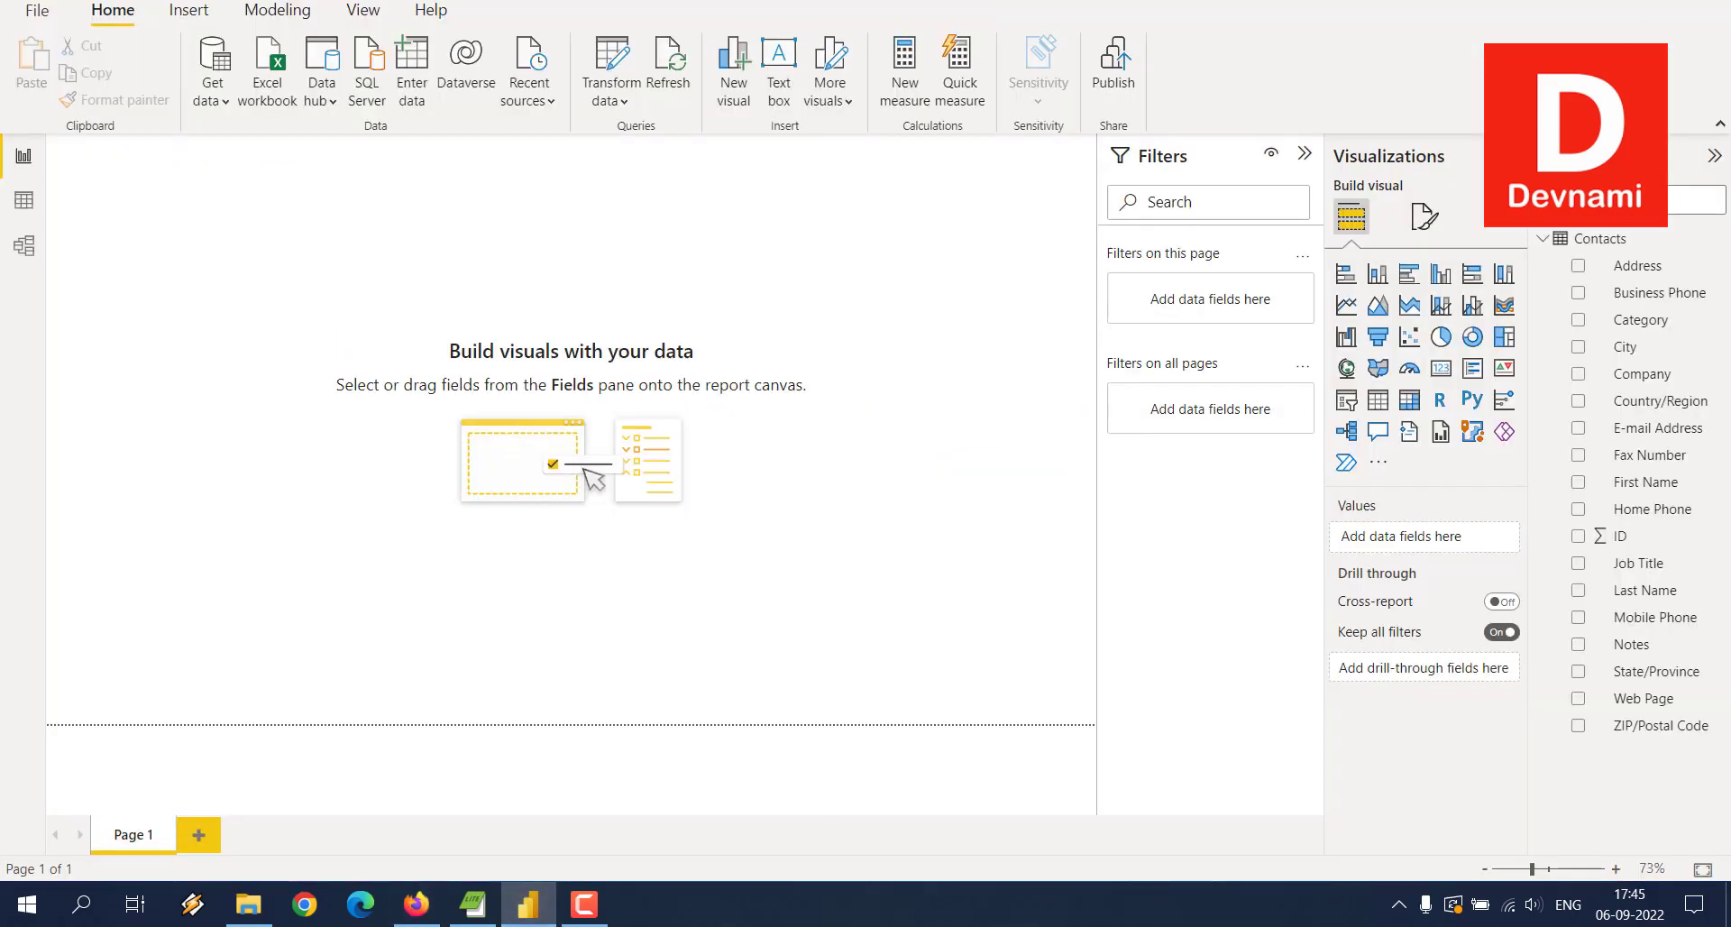
key("super+d")
left_click(229, 182)
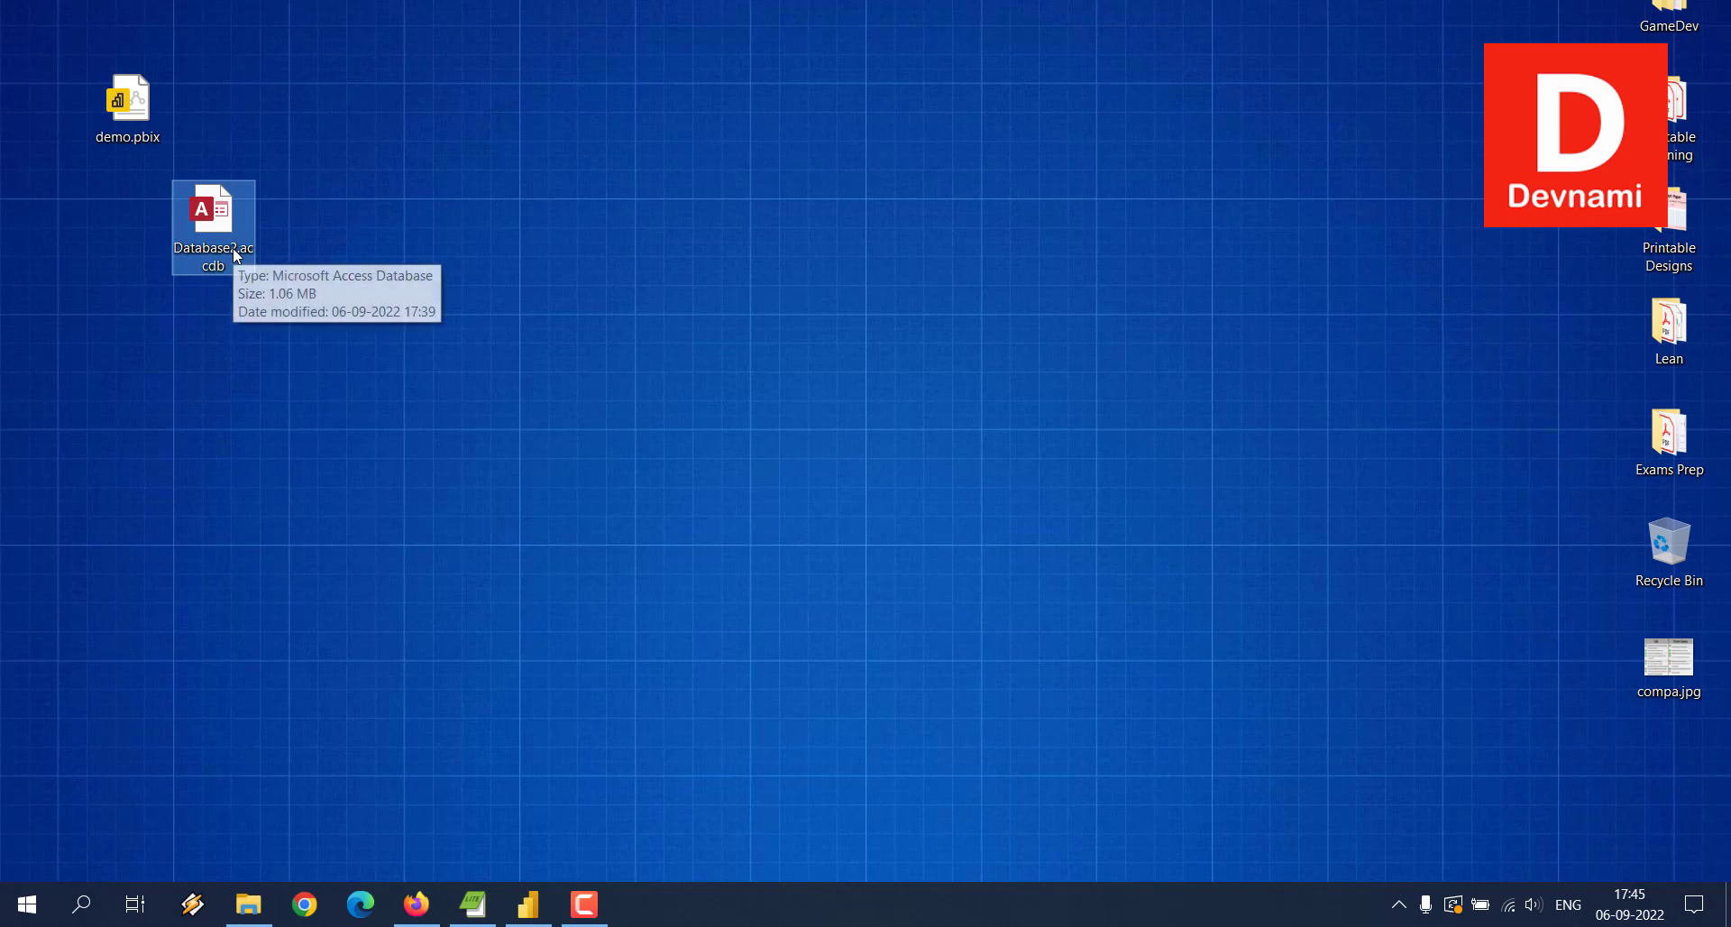
Step: Restore the Power BI Desktop window from the taskbar and minimize it again
left_click(529, 903)
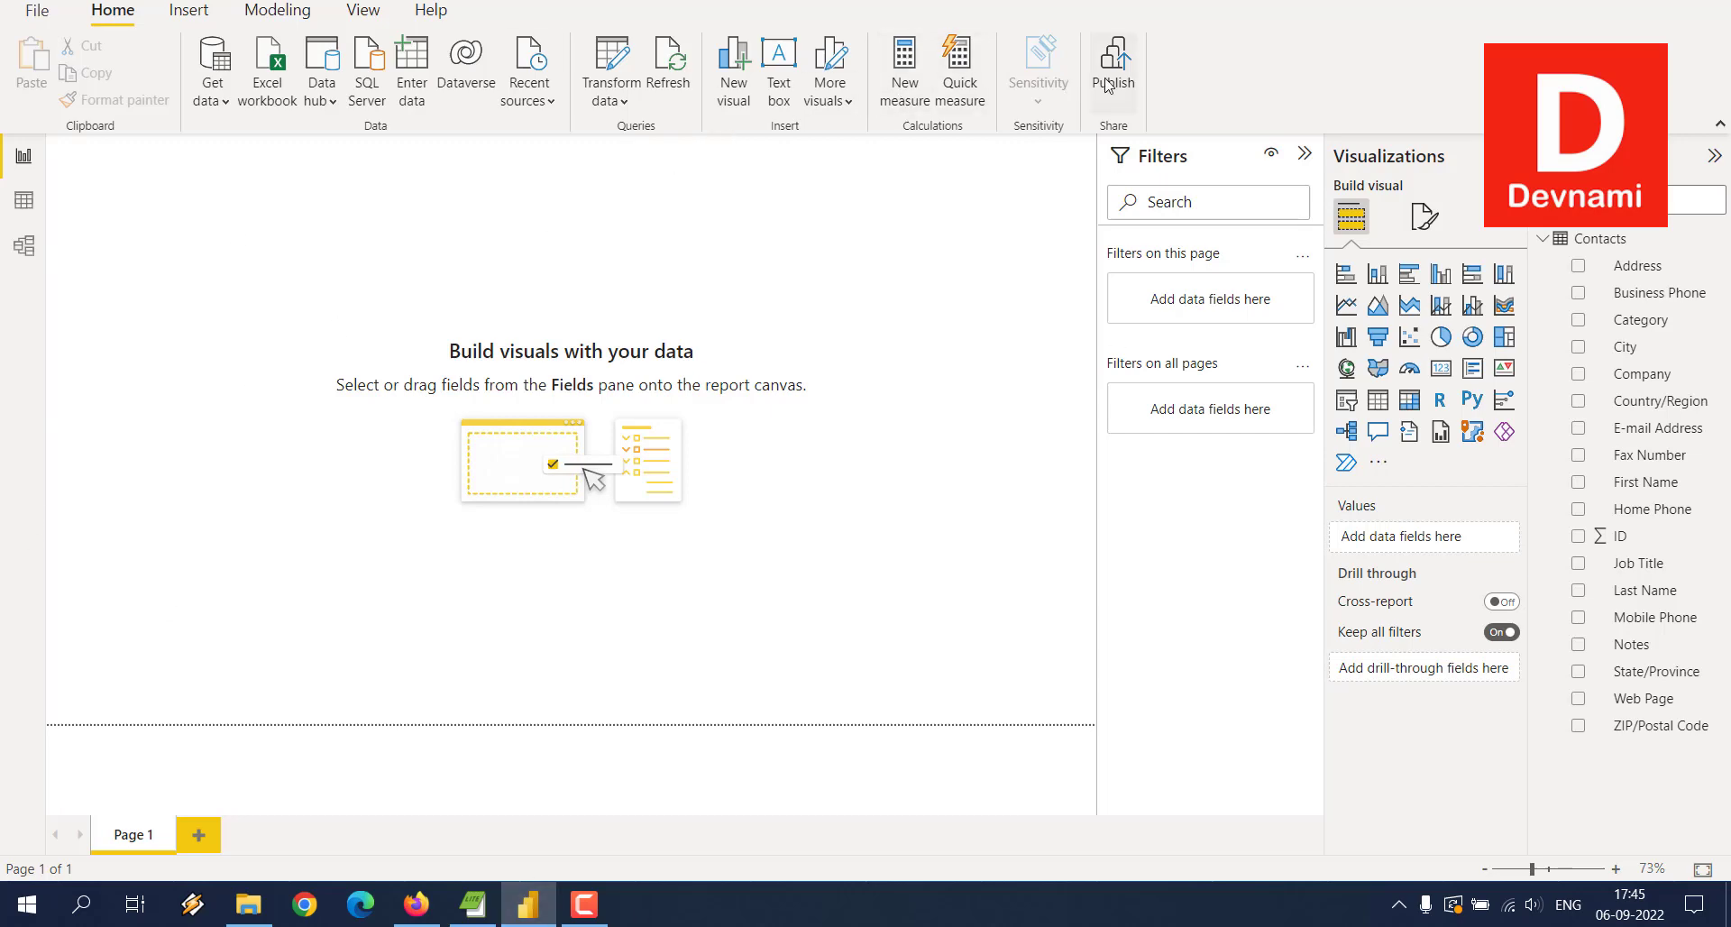
left_click(528, 904)
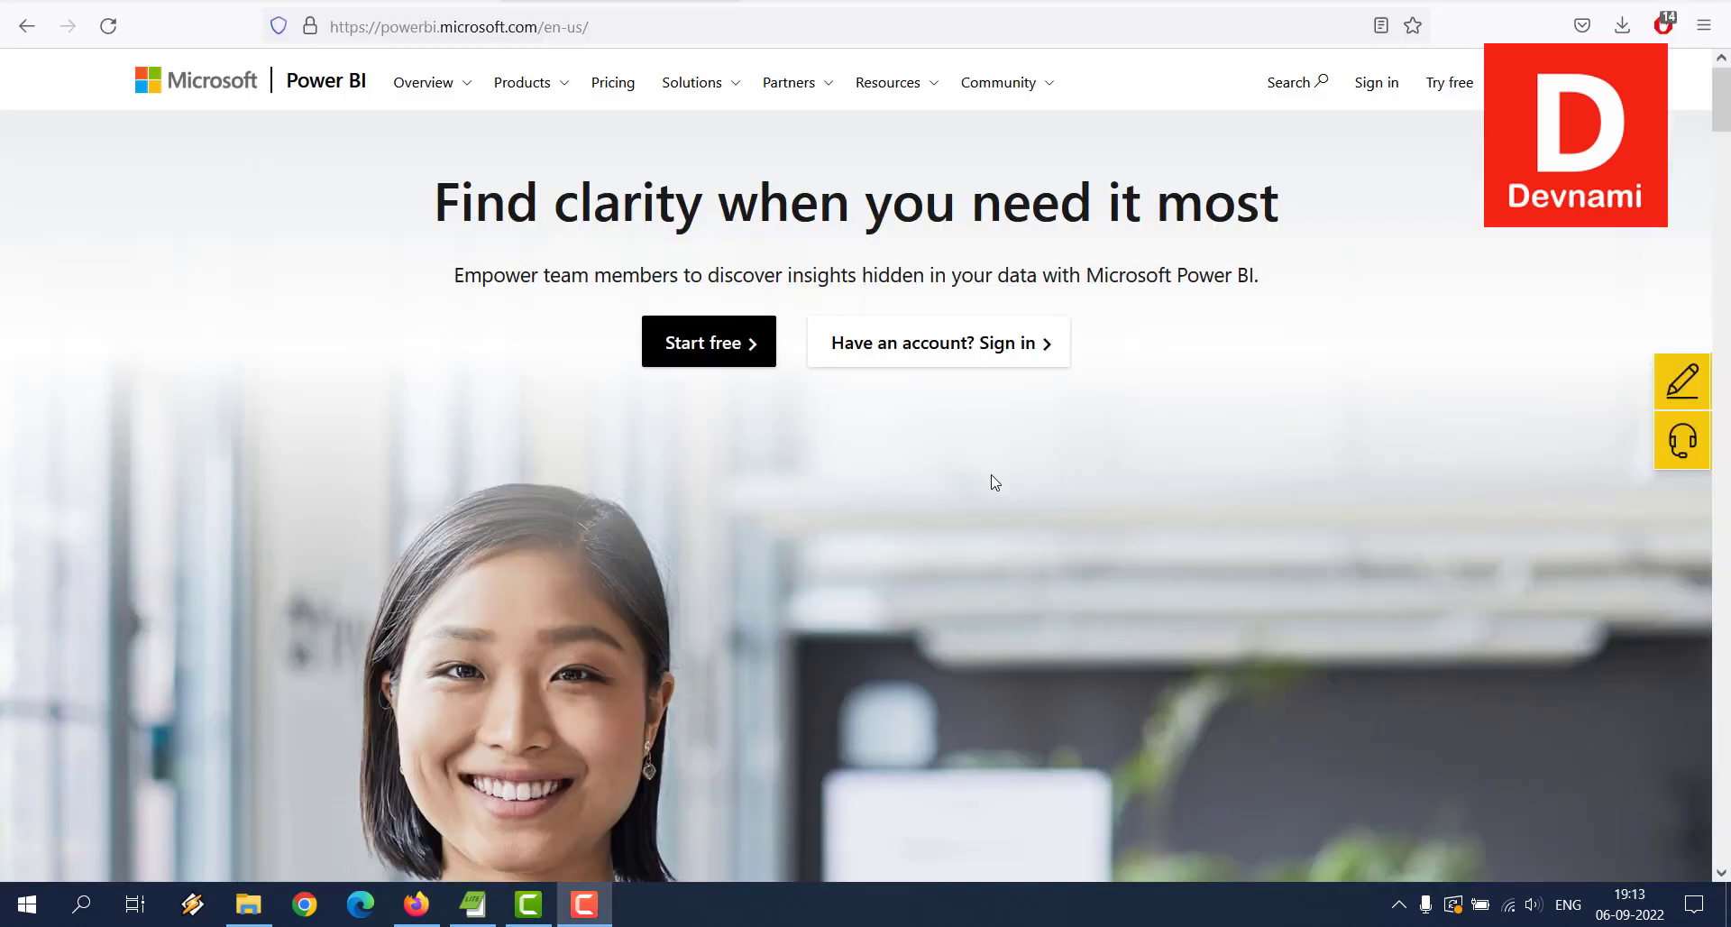
Step: Sign in to the Power BI service, load its Home page, then minimize Firefox
left_click(947, 362)
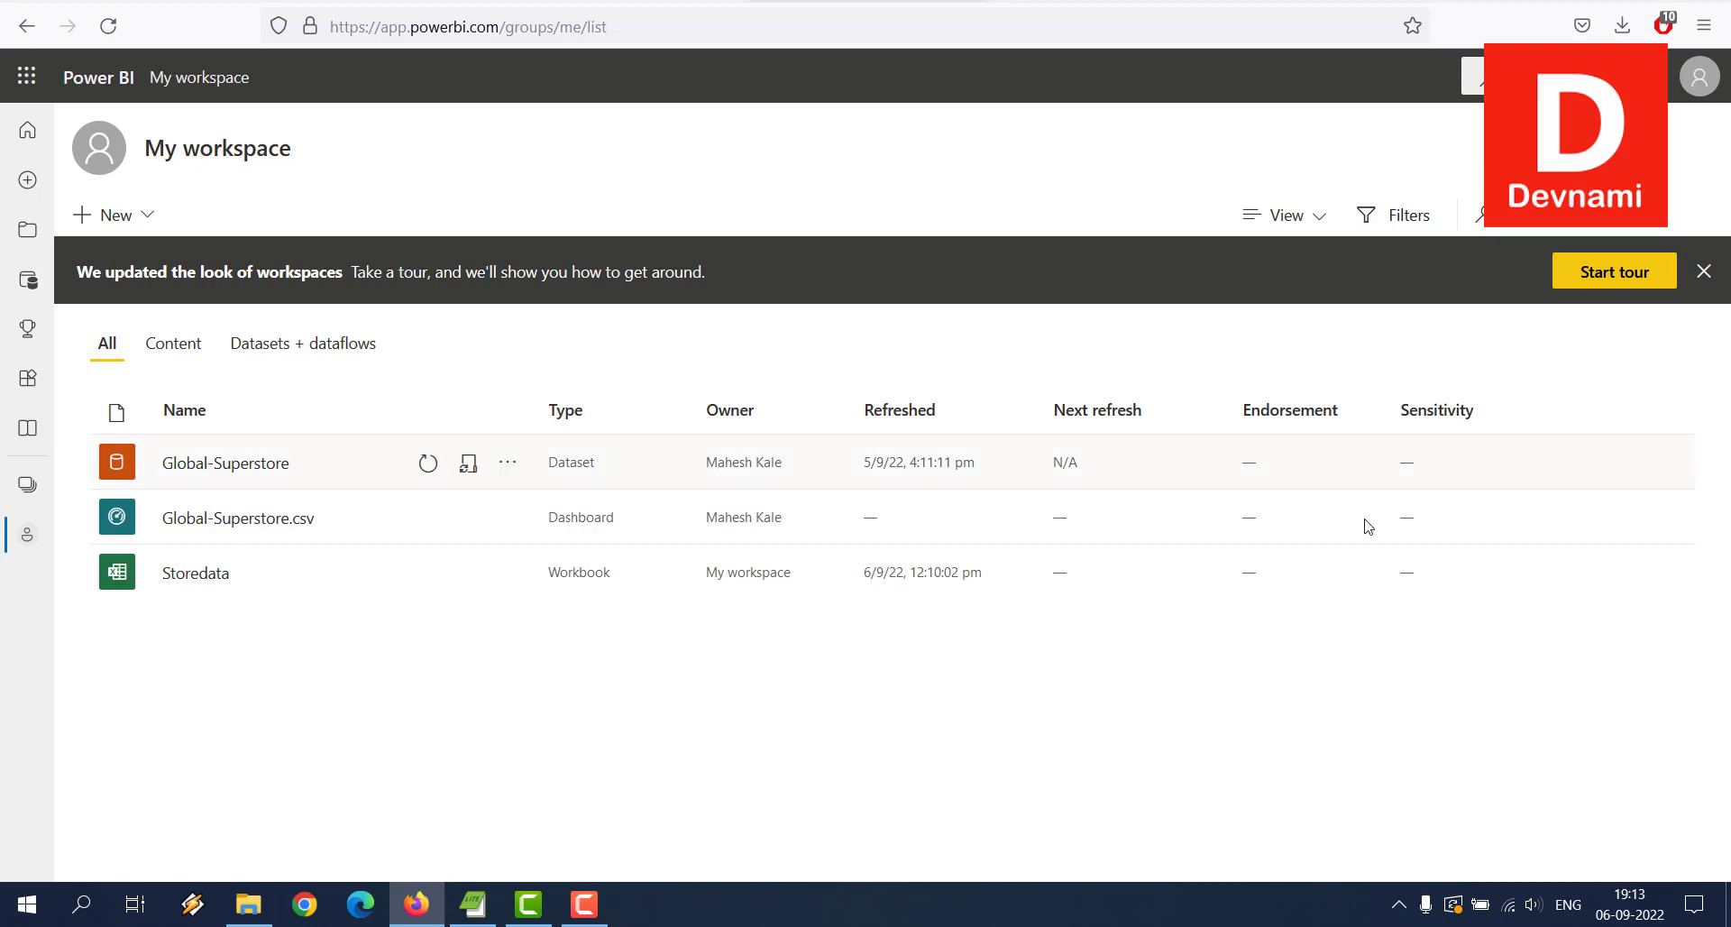
left_click(27, 130)
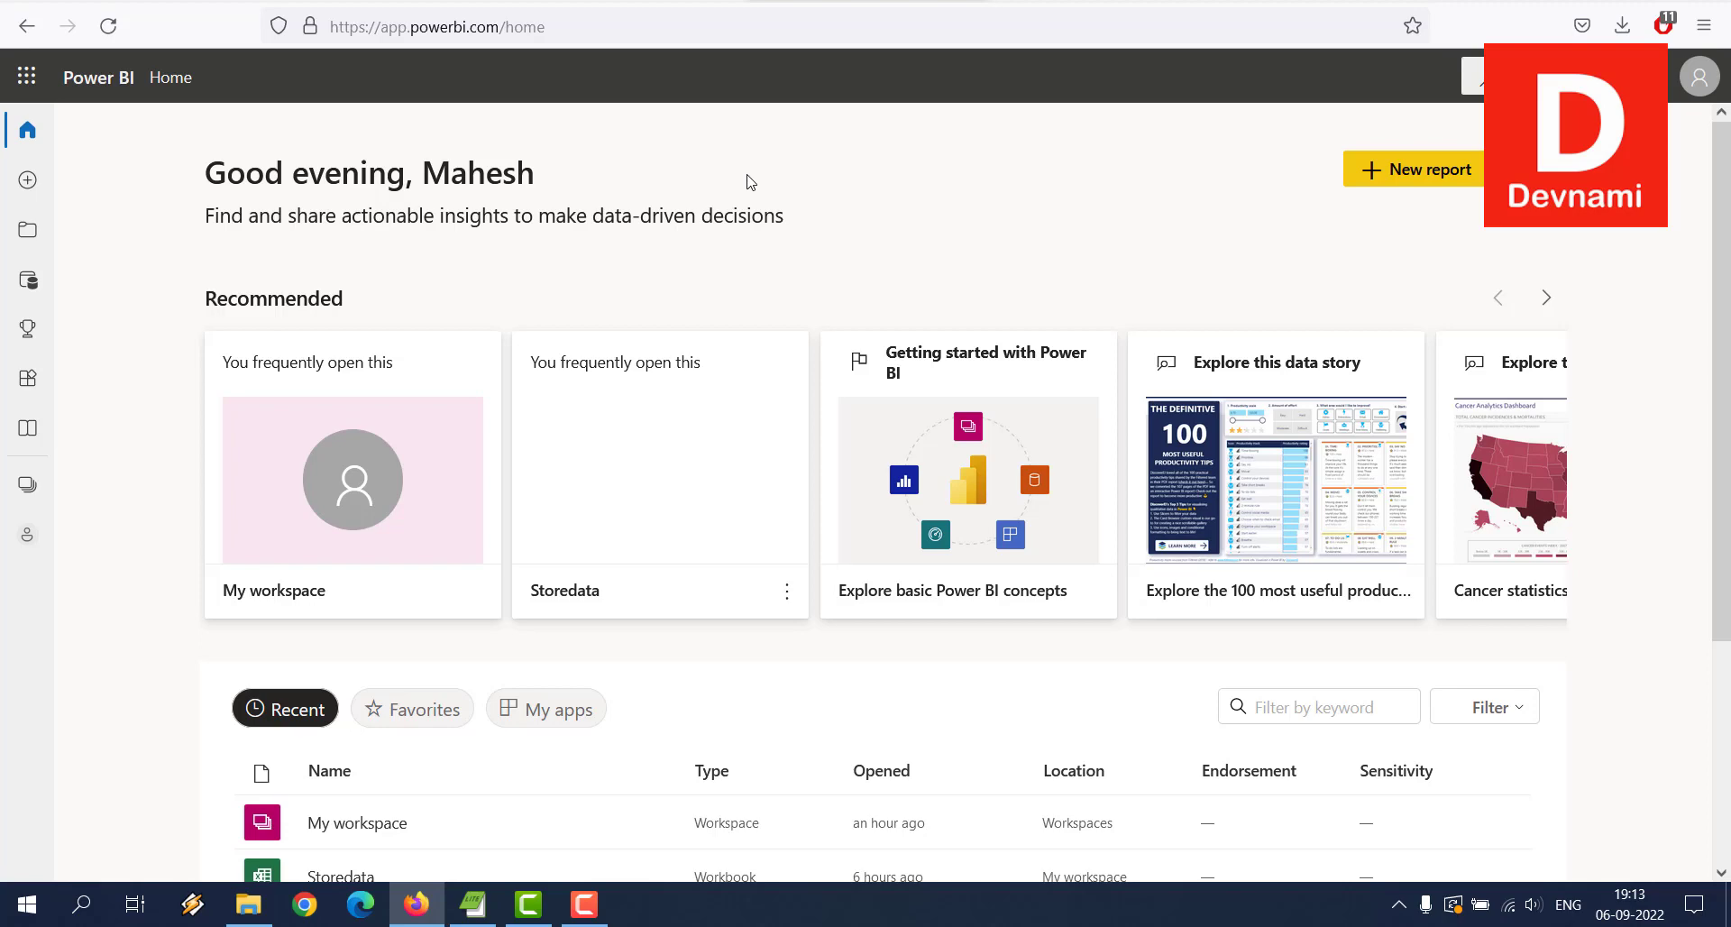
left_click(416, 904)
left_click(533, 904)
left_click(533, 904)
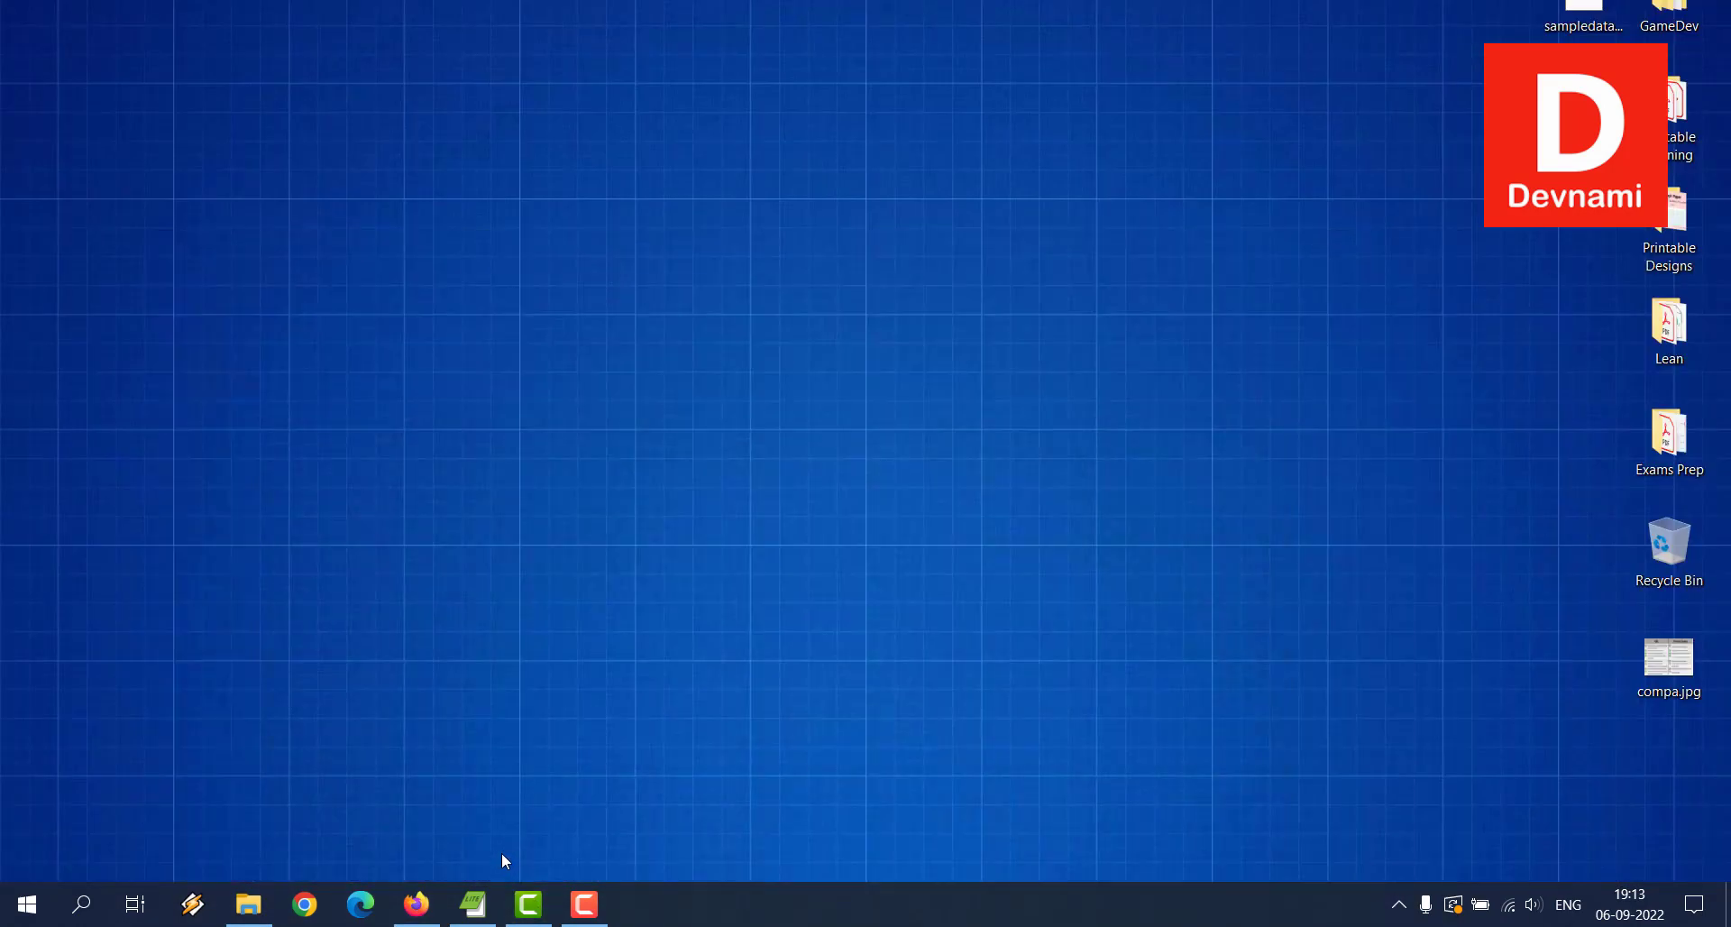
Step: Search for 'power' from the Start menu and launch Power BI Desktop
left_click(27, 904)
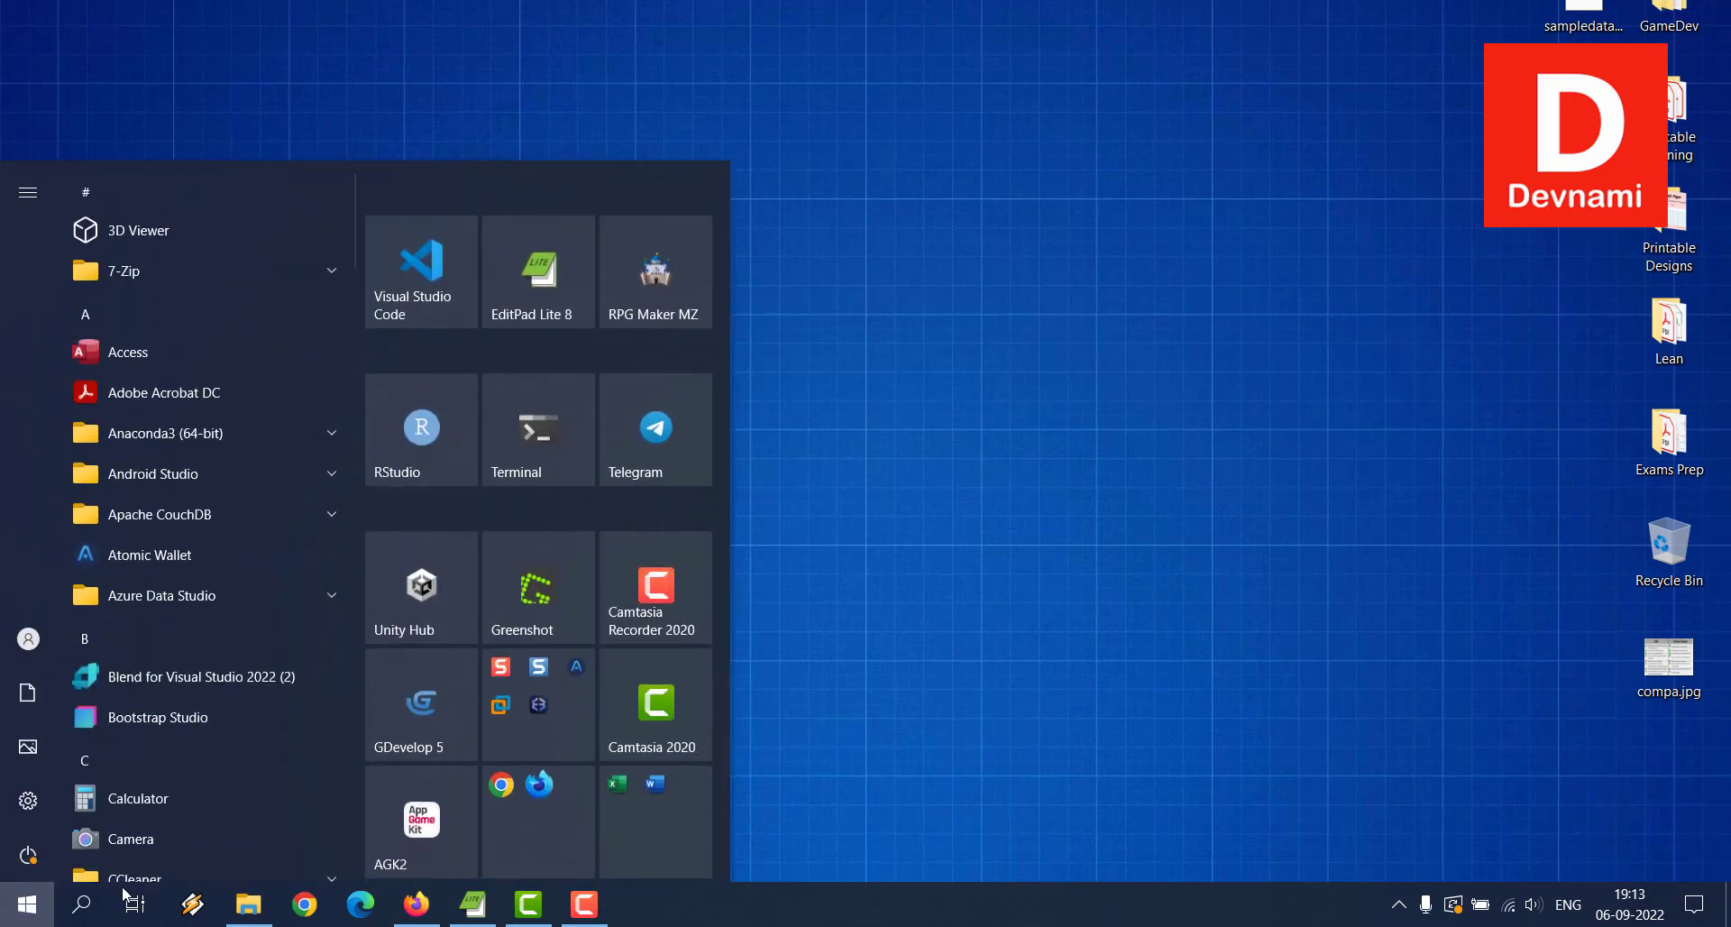
left_click(97, 909)
type("power")
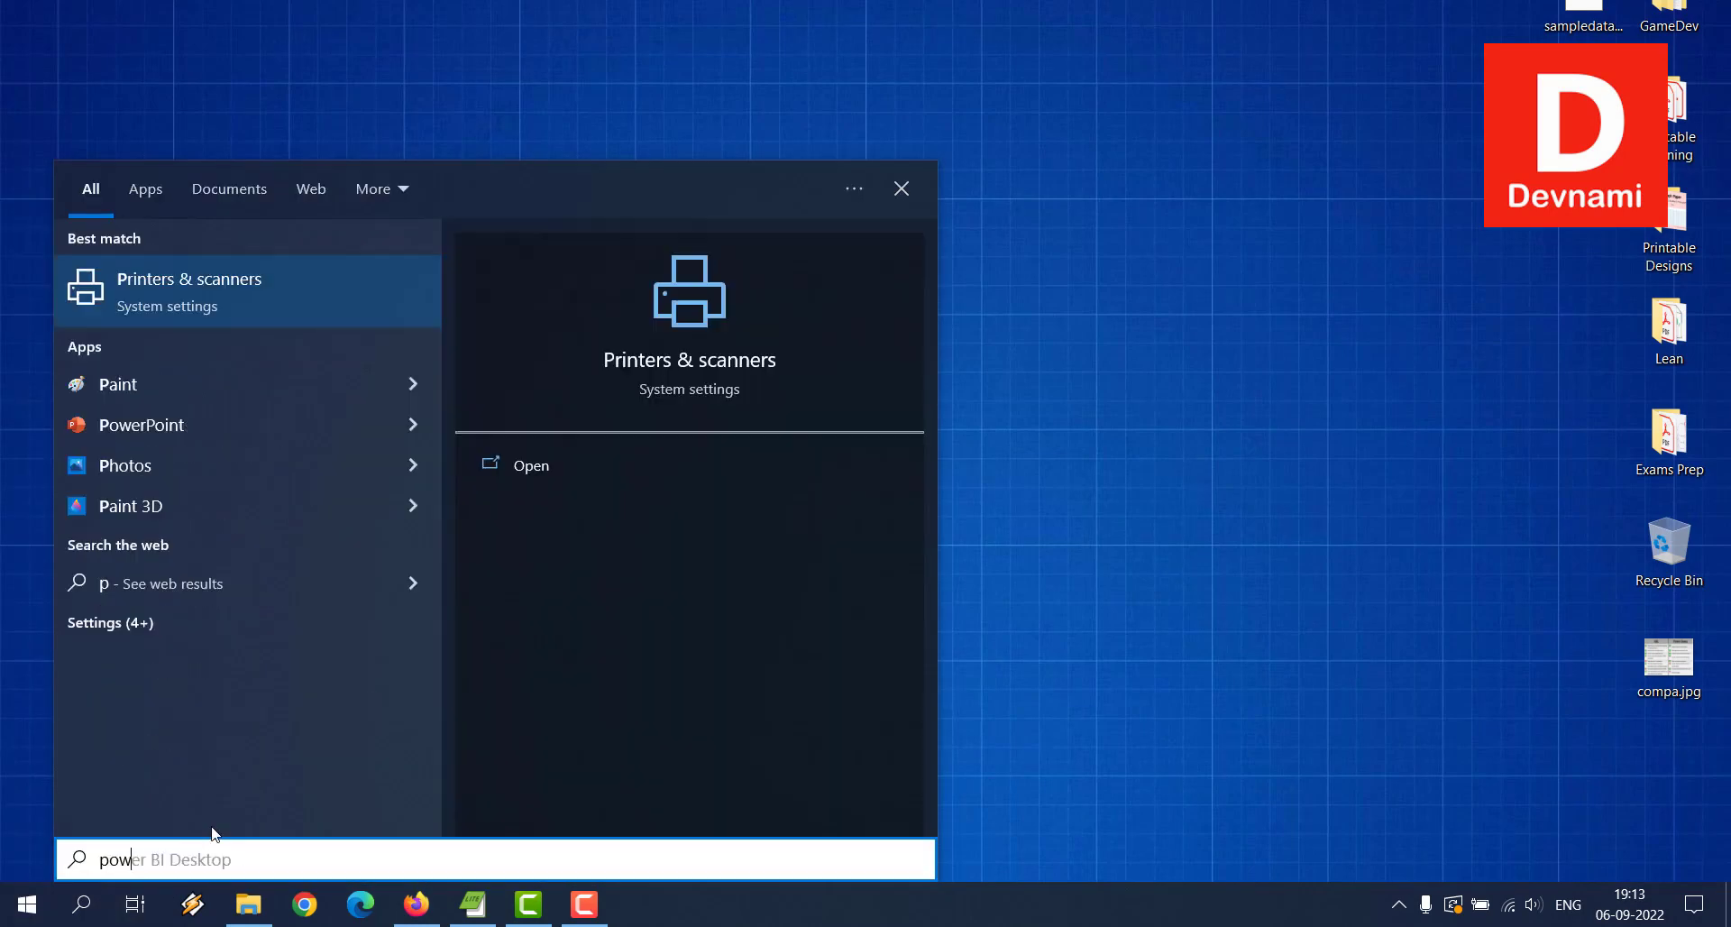
left_click(521, 462)
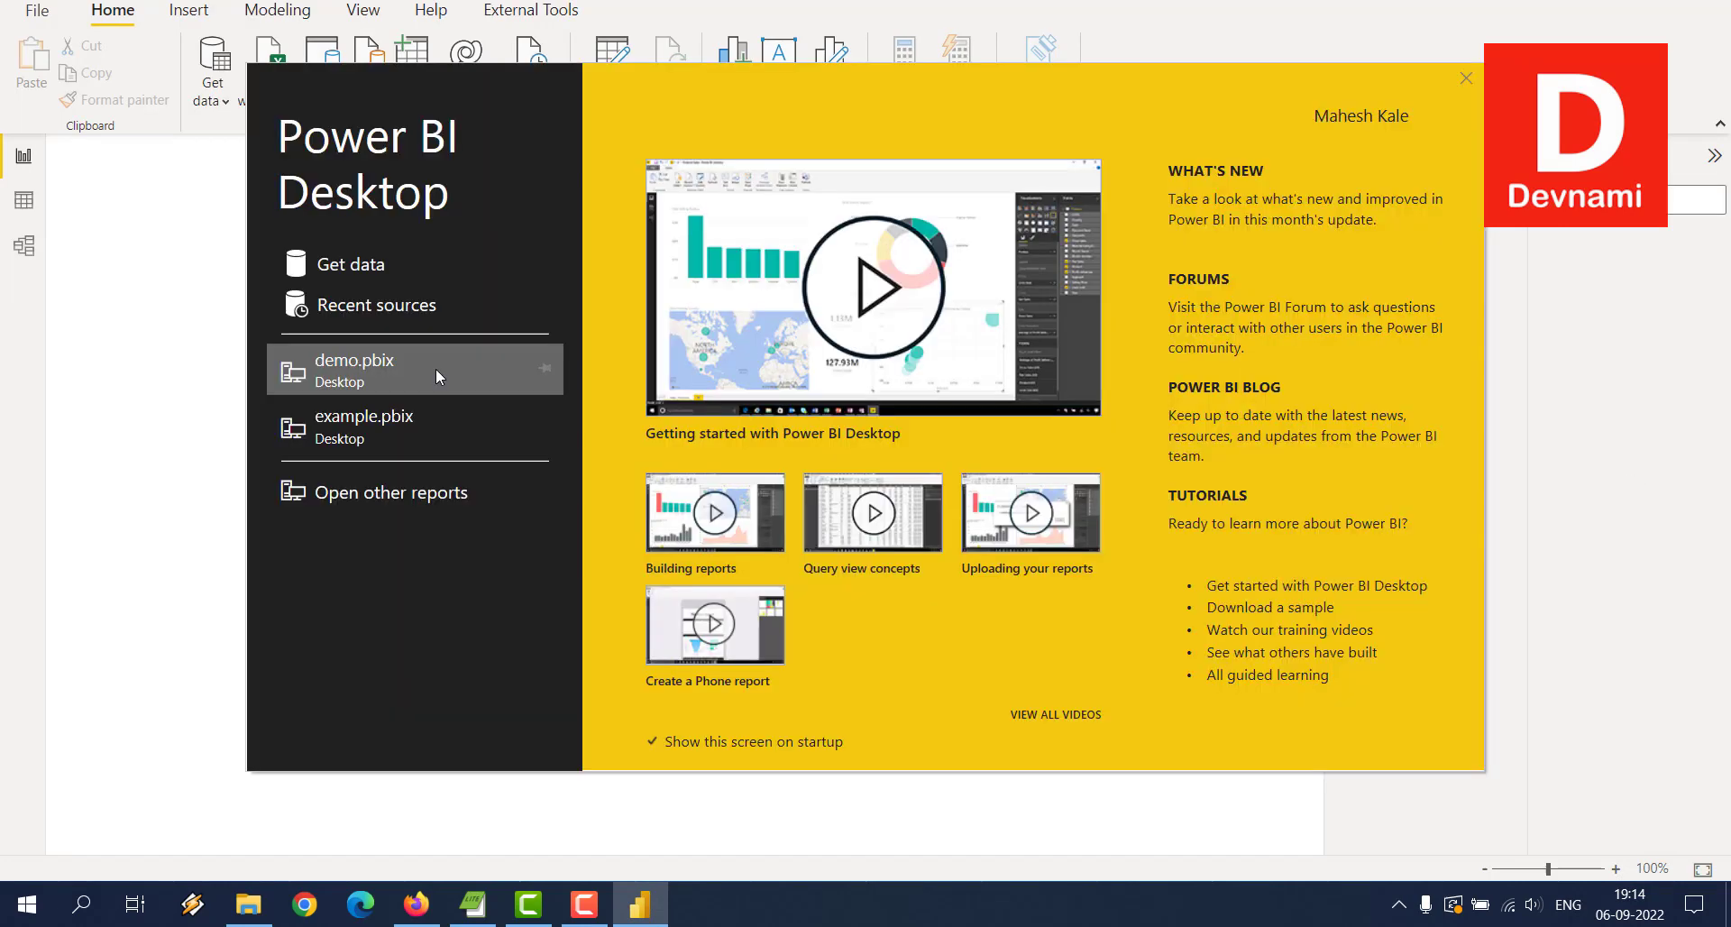
Step: Connect to the Access database Database2.accdb in the Documents folder through Get data
left_click(368, 267)
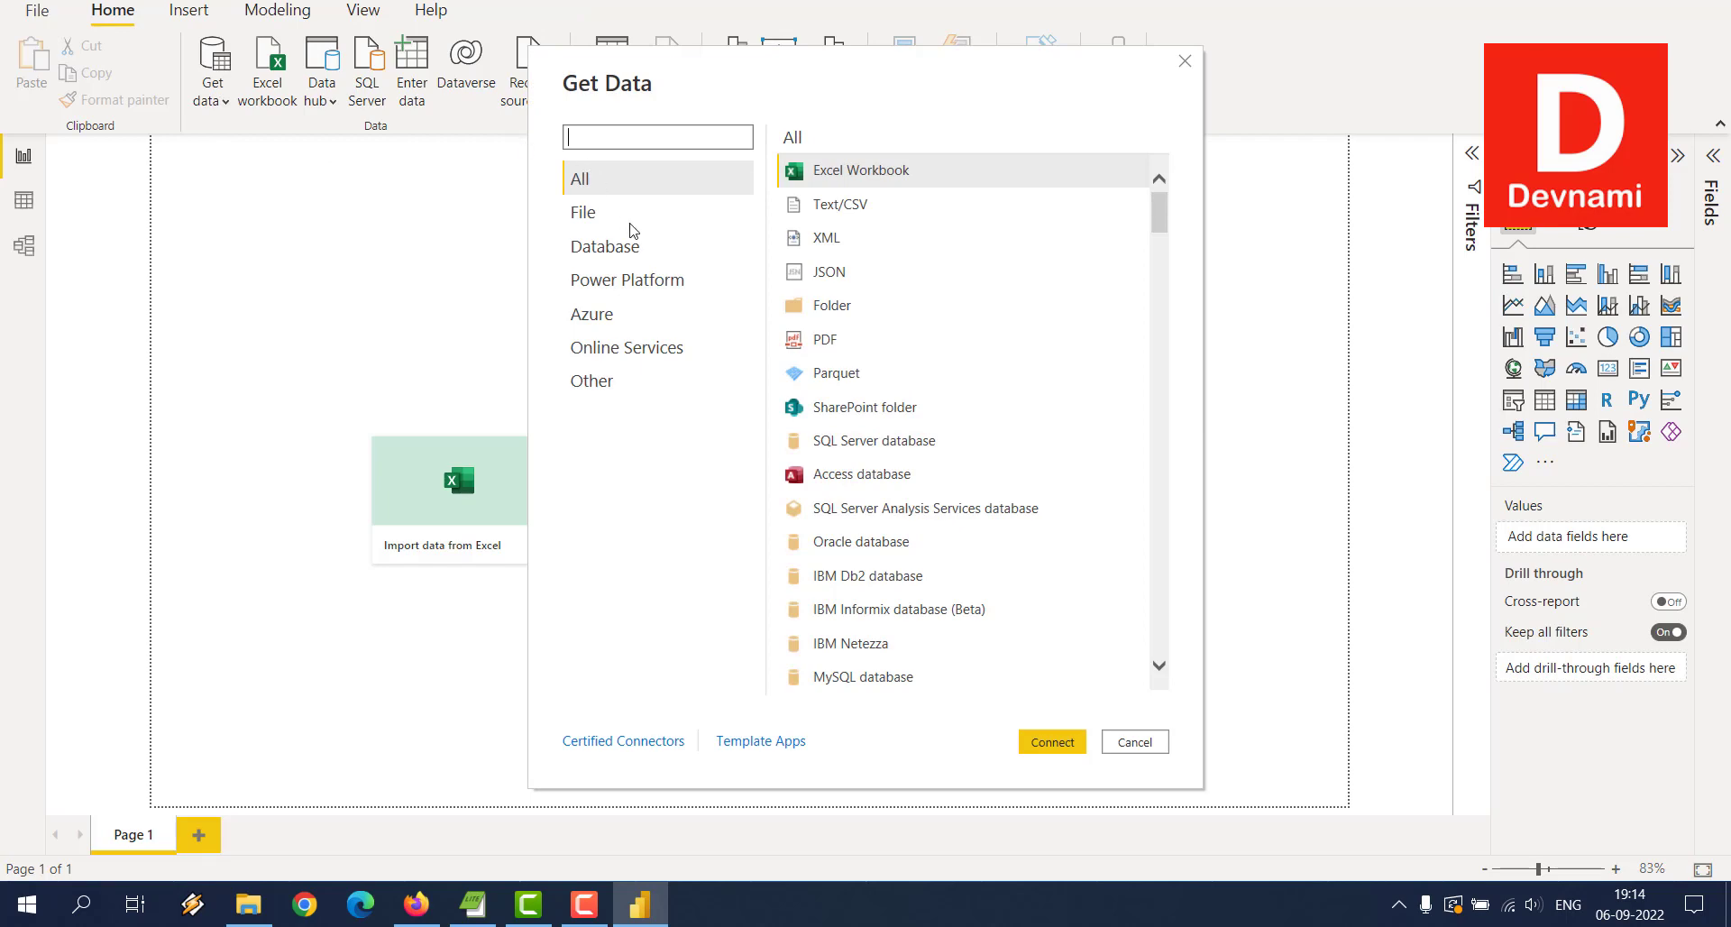
left_click(840, 485)
left_click(1052, 741)
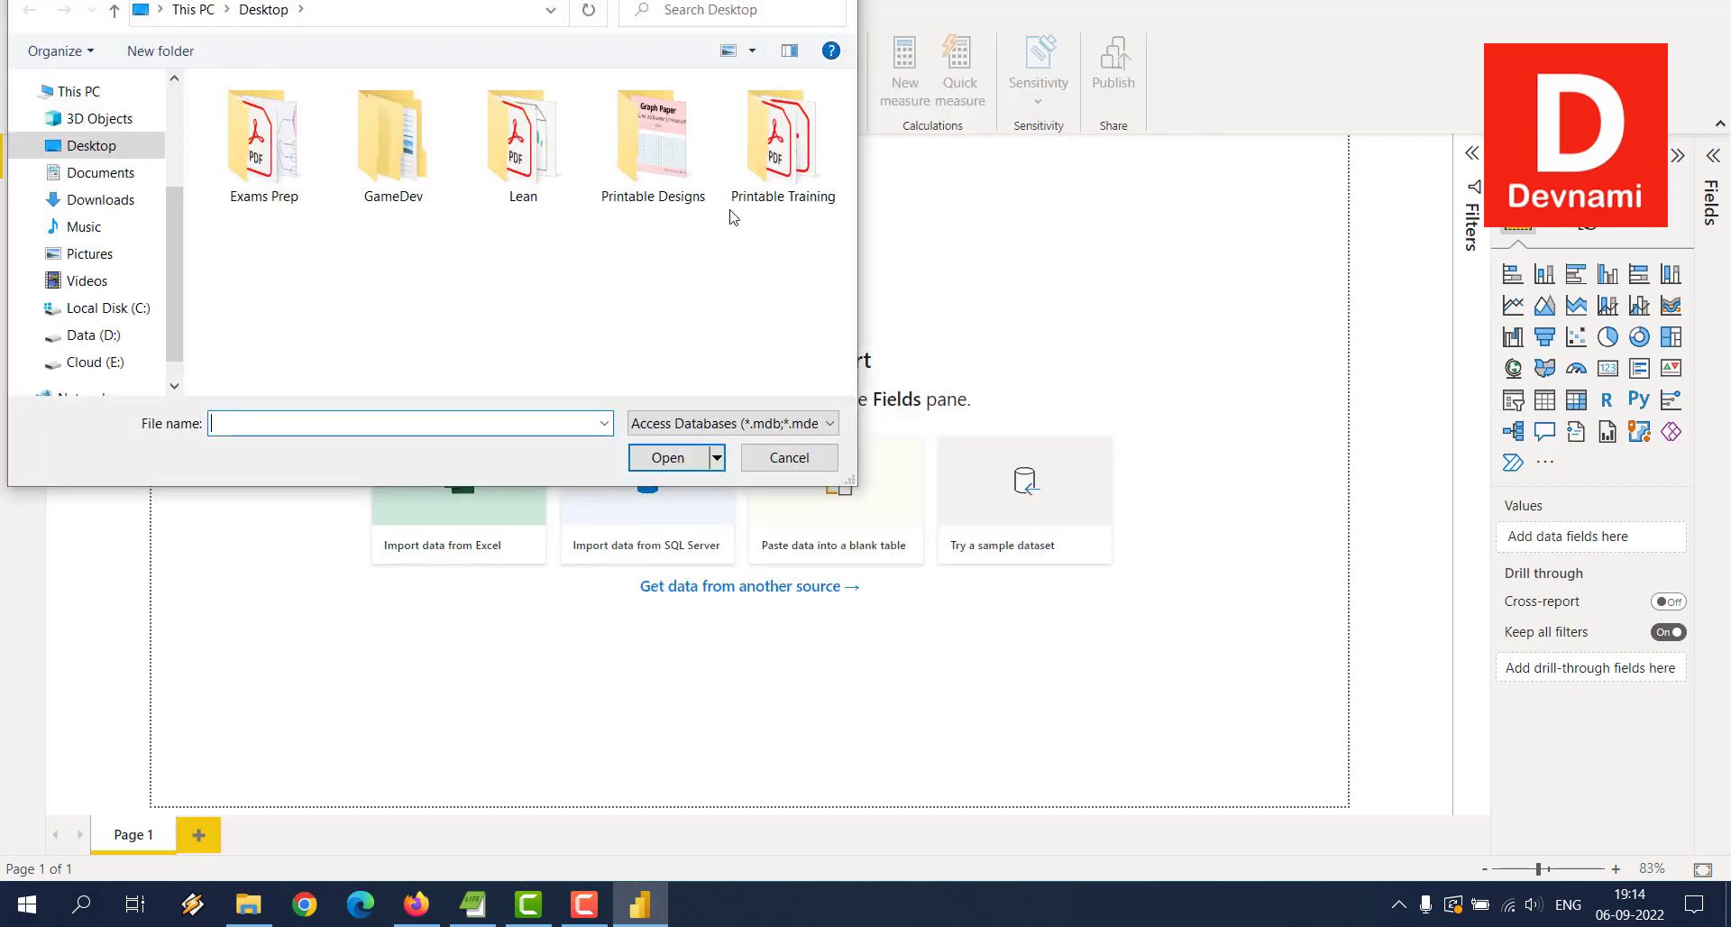
left_click(101, 172)
scroll(500, 300, "down", 5)
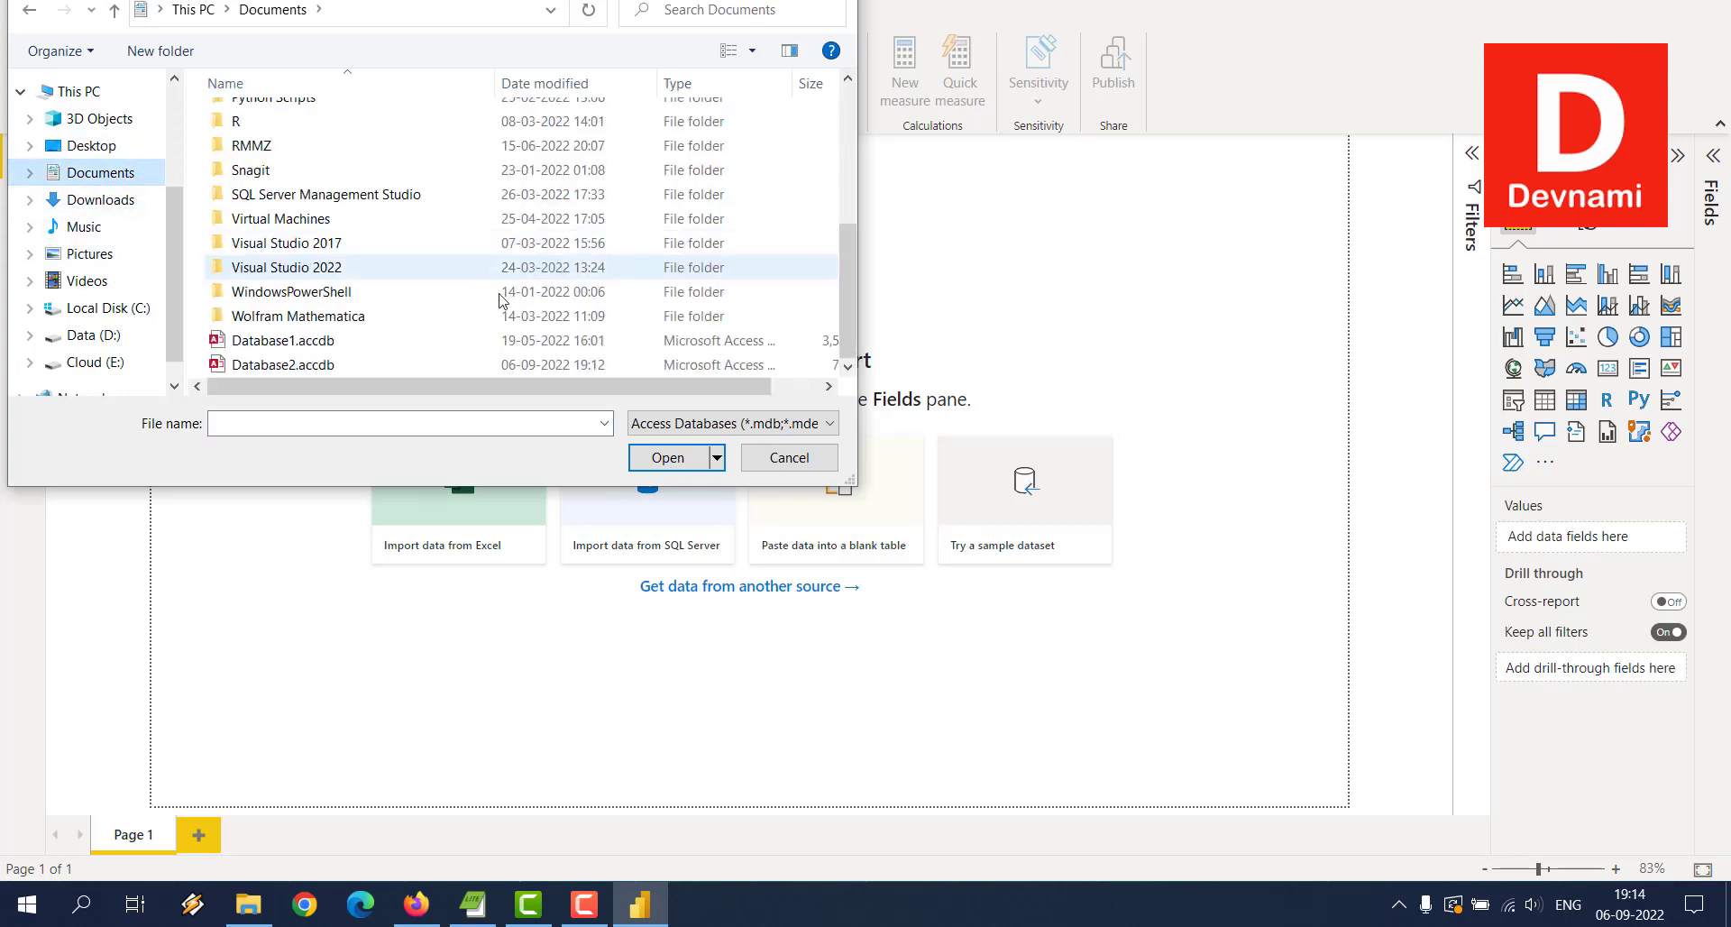
left_click(309, 364)
left_click(667, 457)
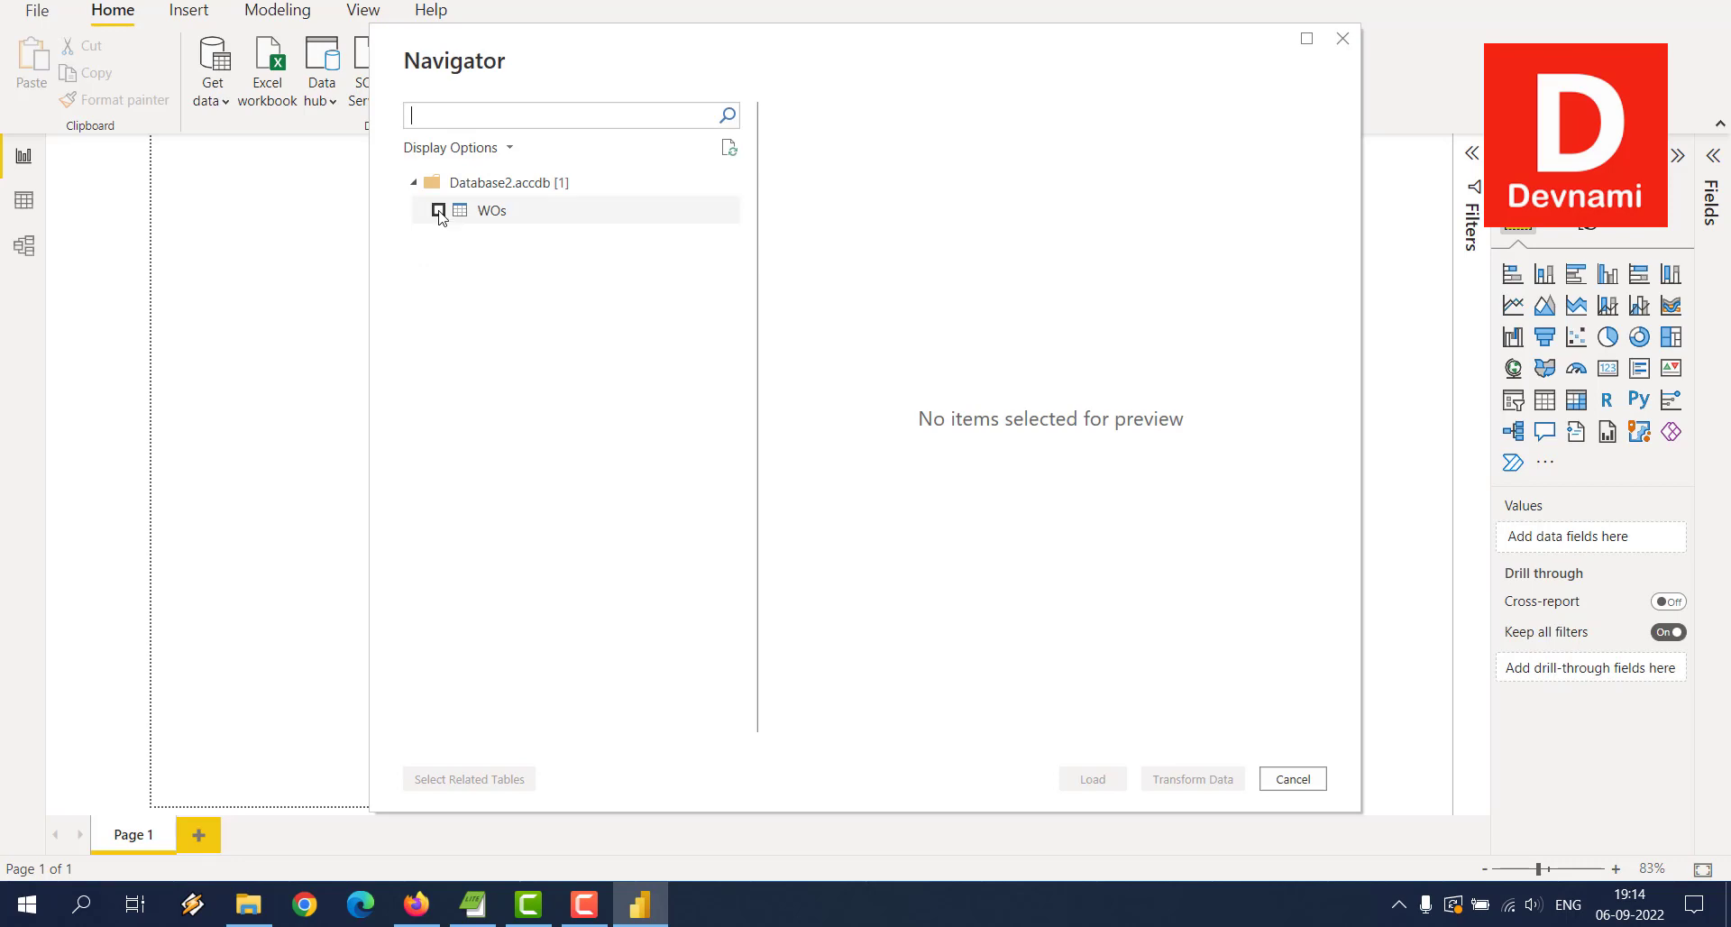
Step: Select the WOs table in Navigator, preview its rows, and load it
left_click(439, 211)
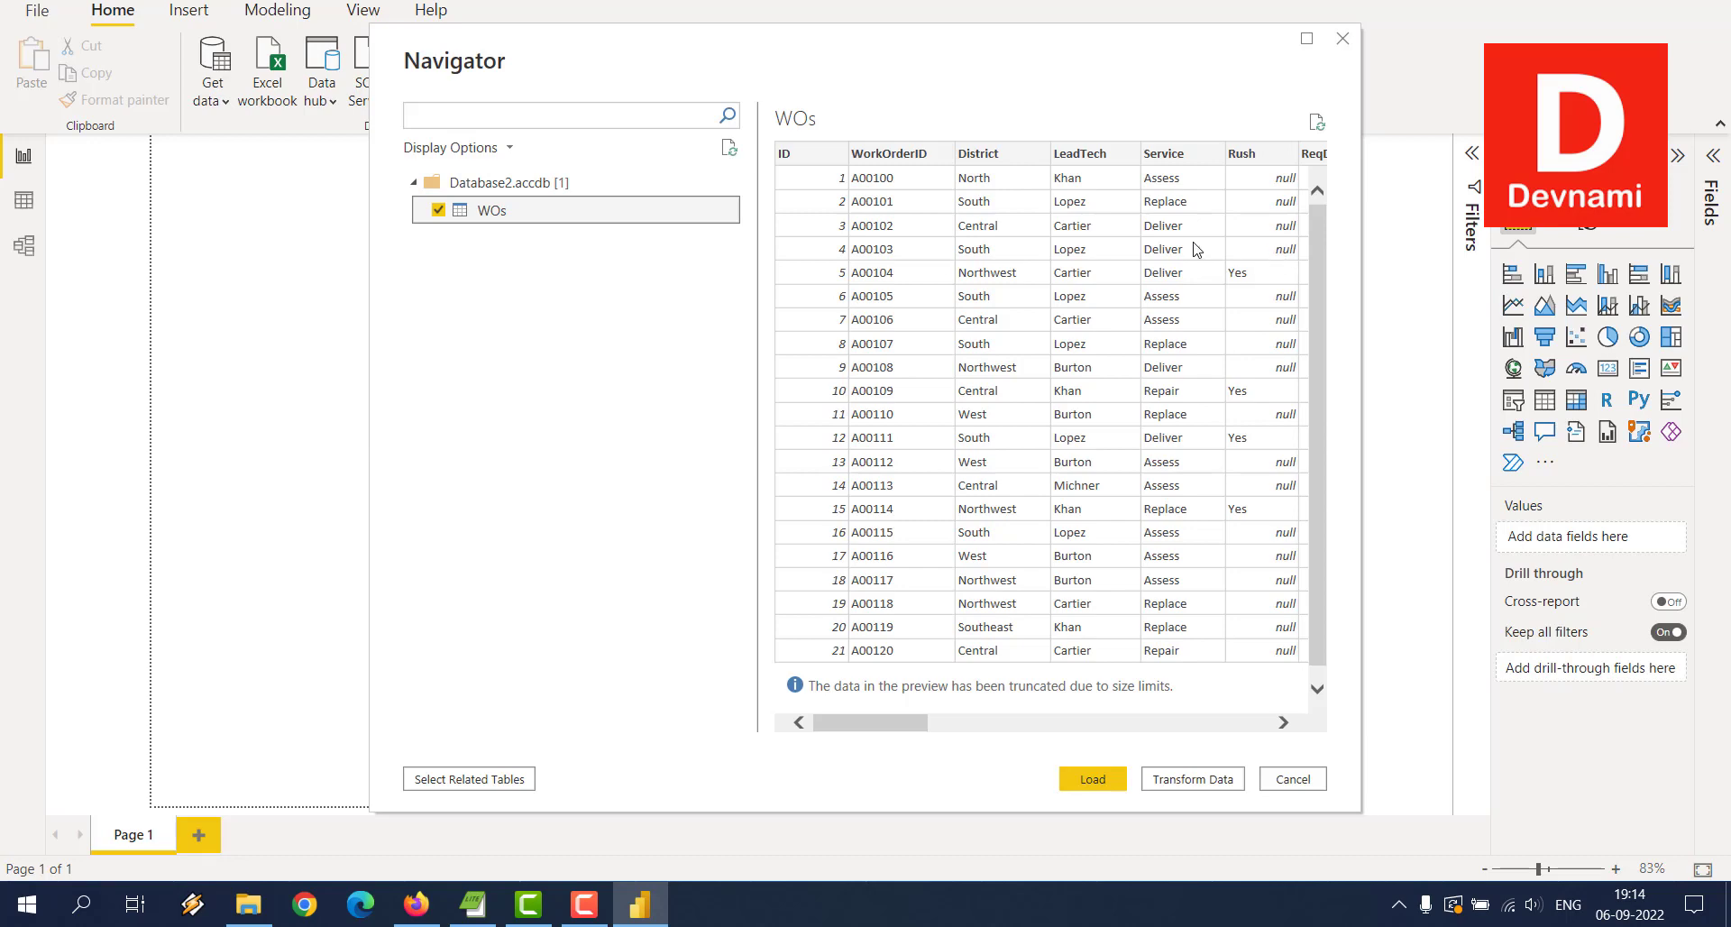
scroll(1194, 252, "down", 1)
scroll(1192, 255, "up", 1)
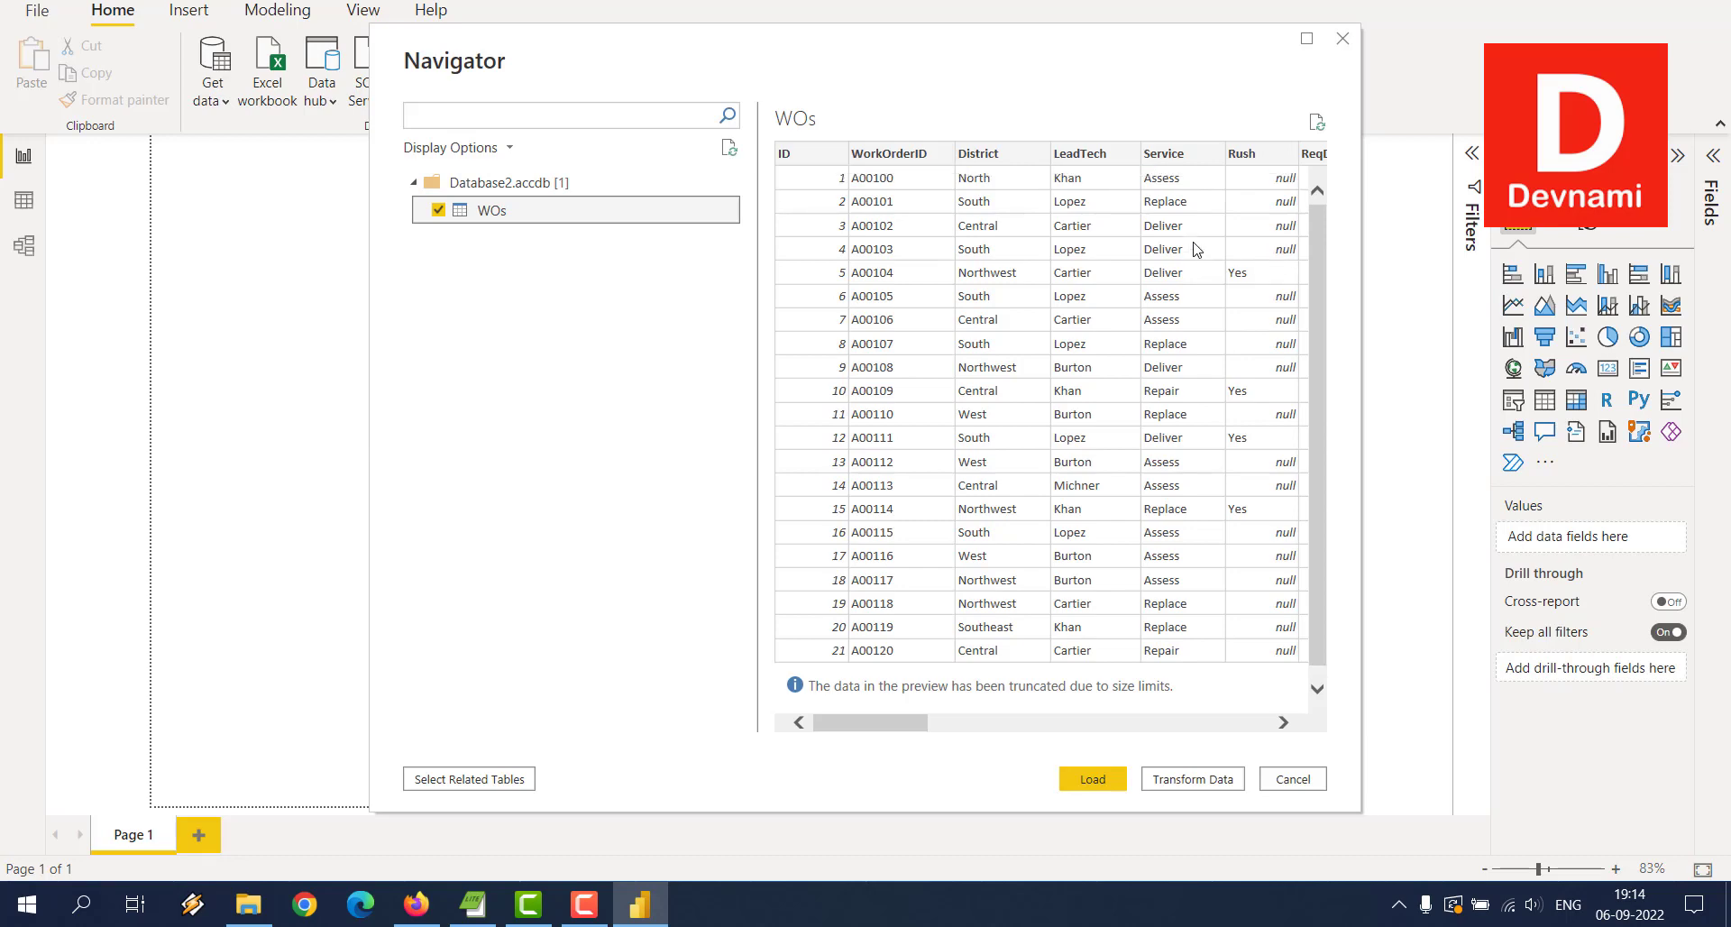
left_click(1095, 777)
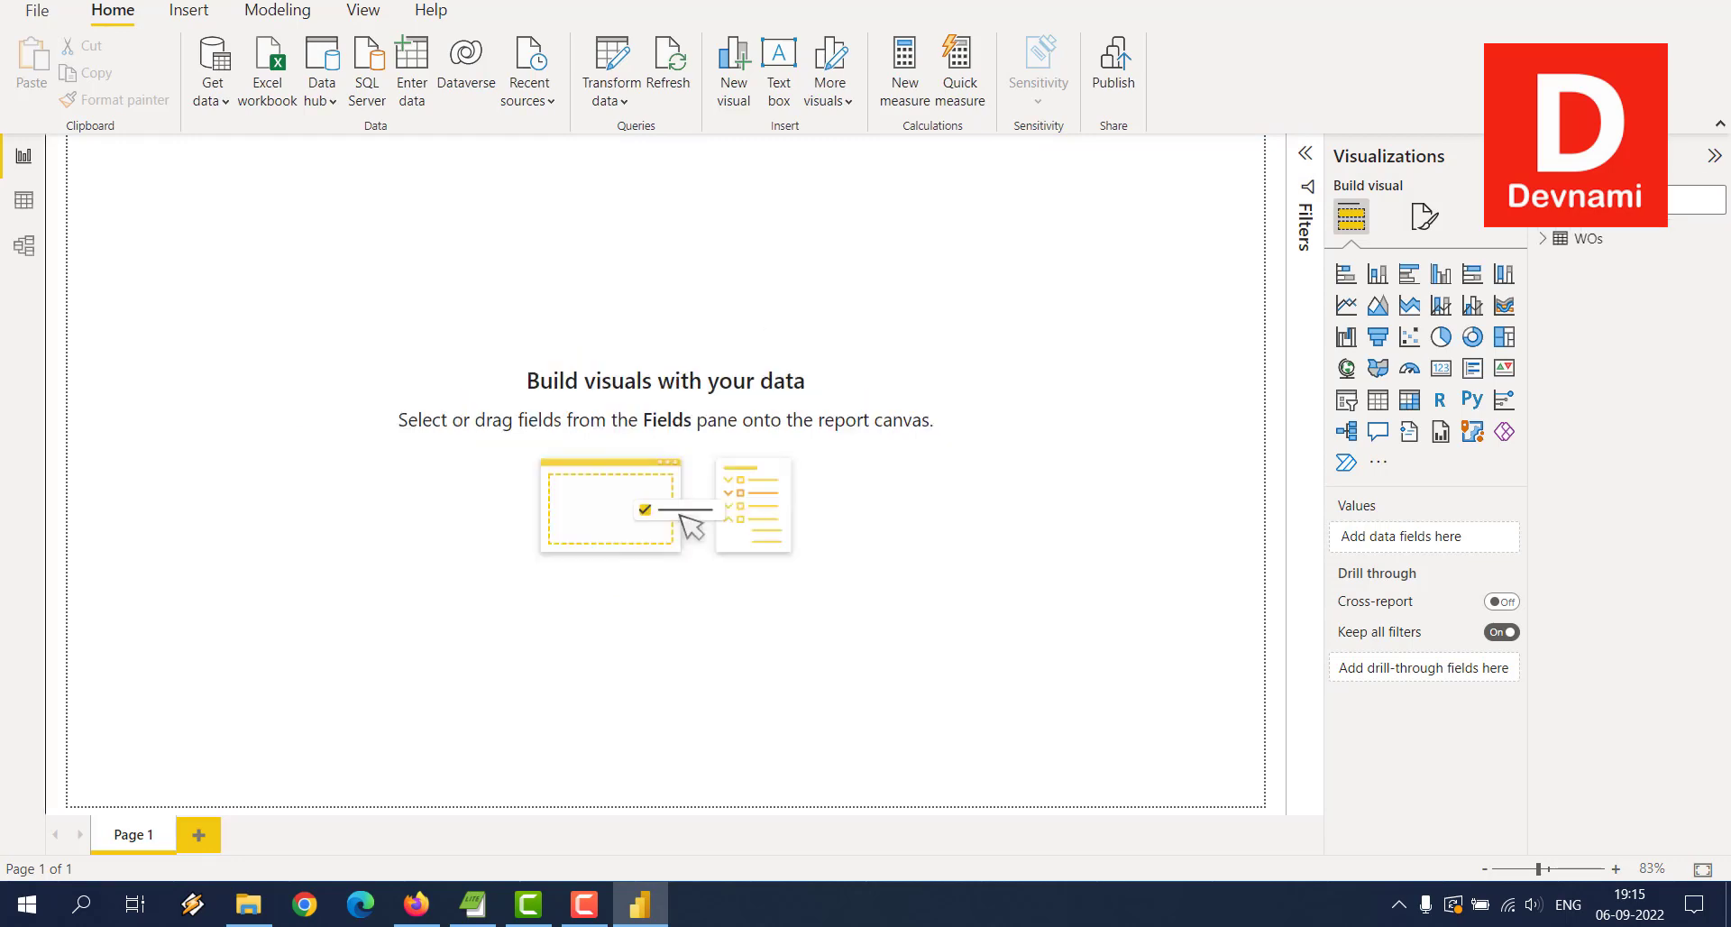
Step: Expand WOs to list its fields, then add an empty clustered column chart
left_click(1543, 239)
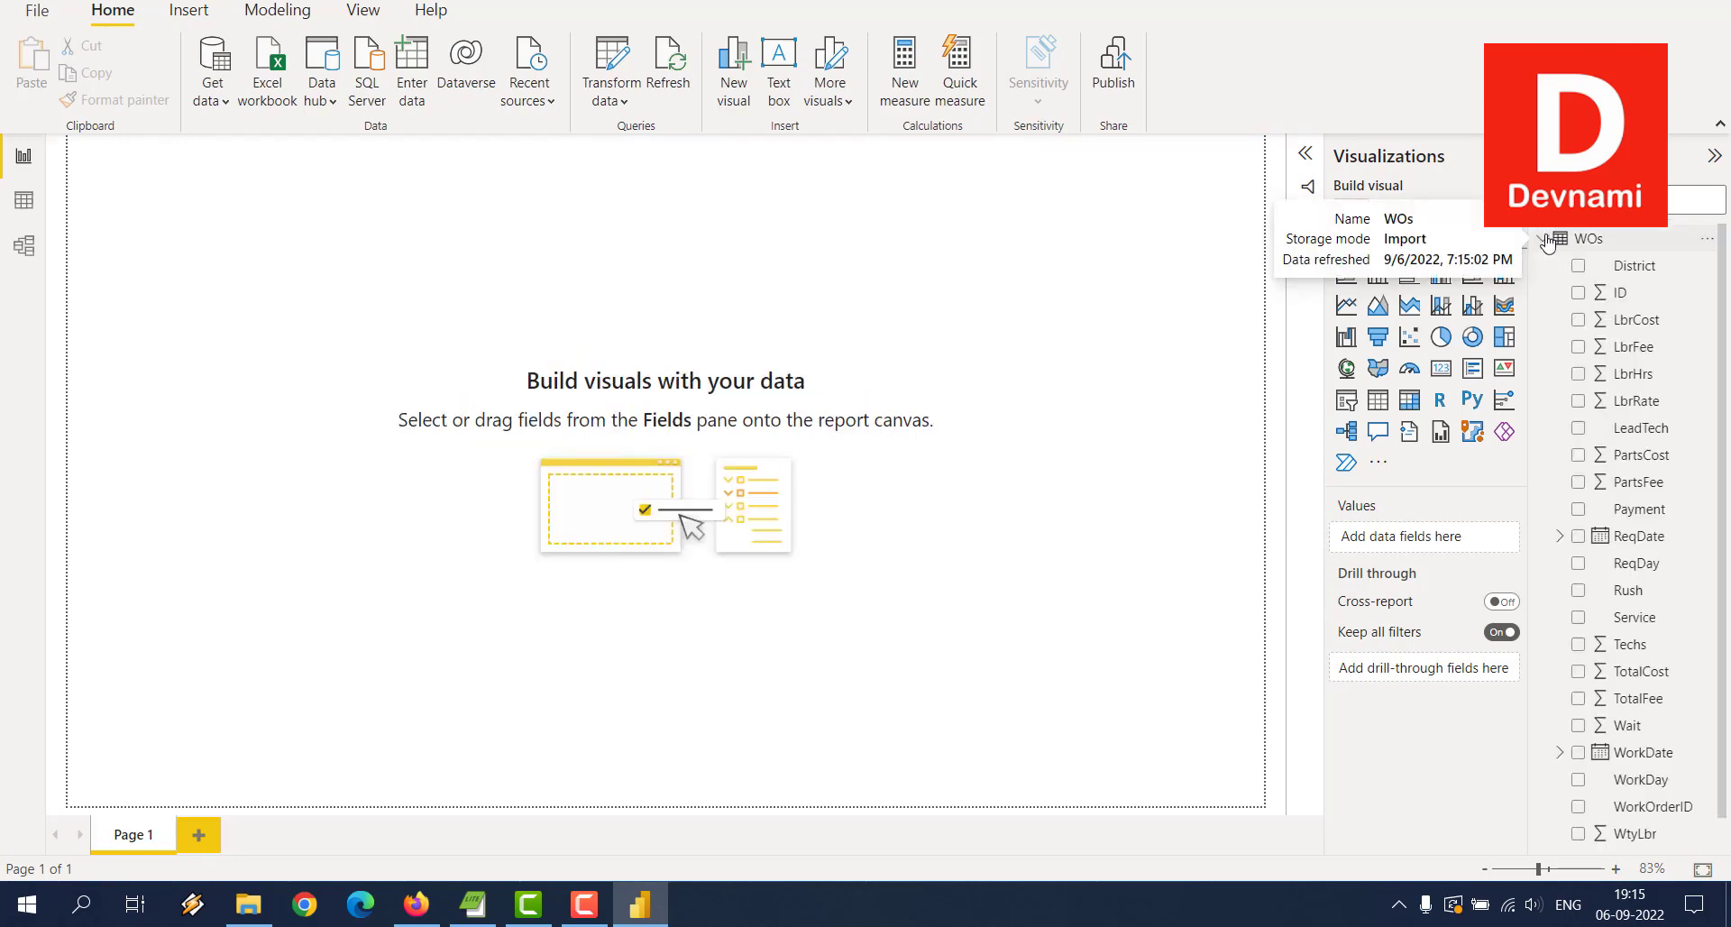
left_click(1545, 239)
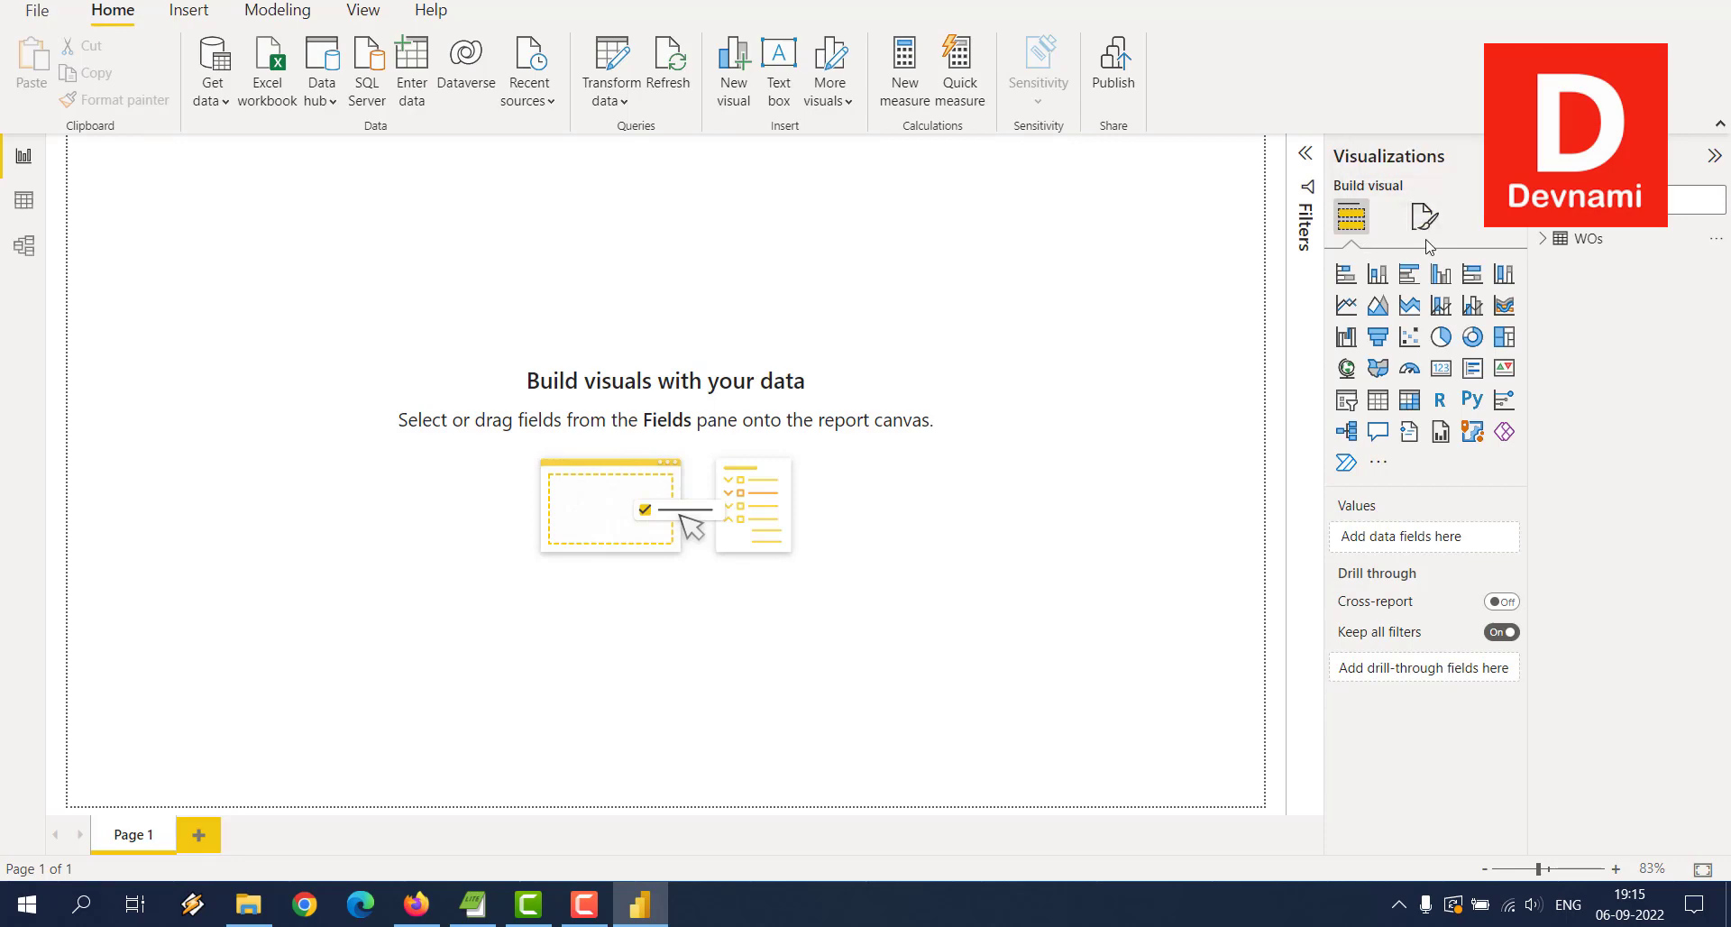
left_click(1551, 241)
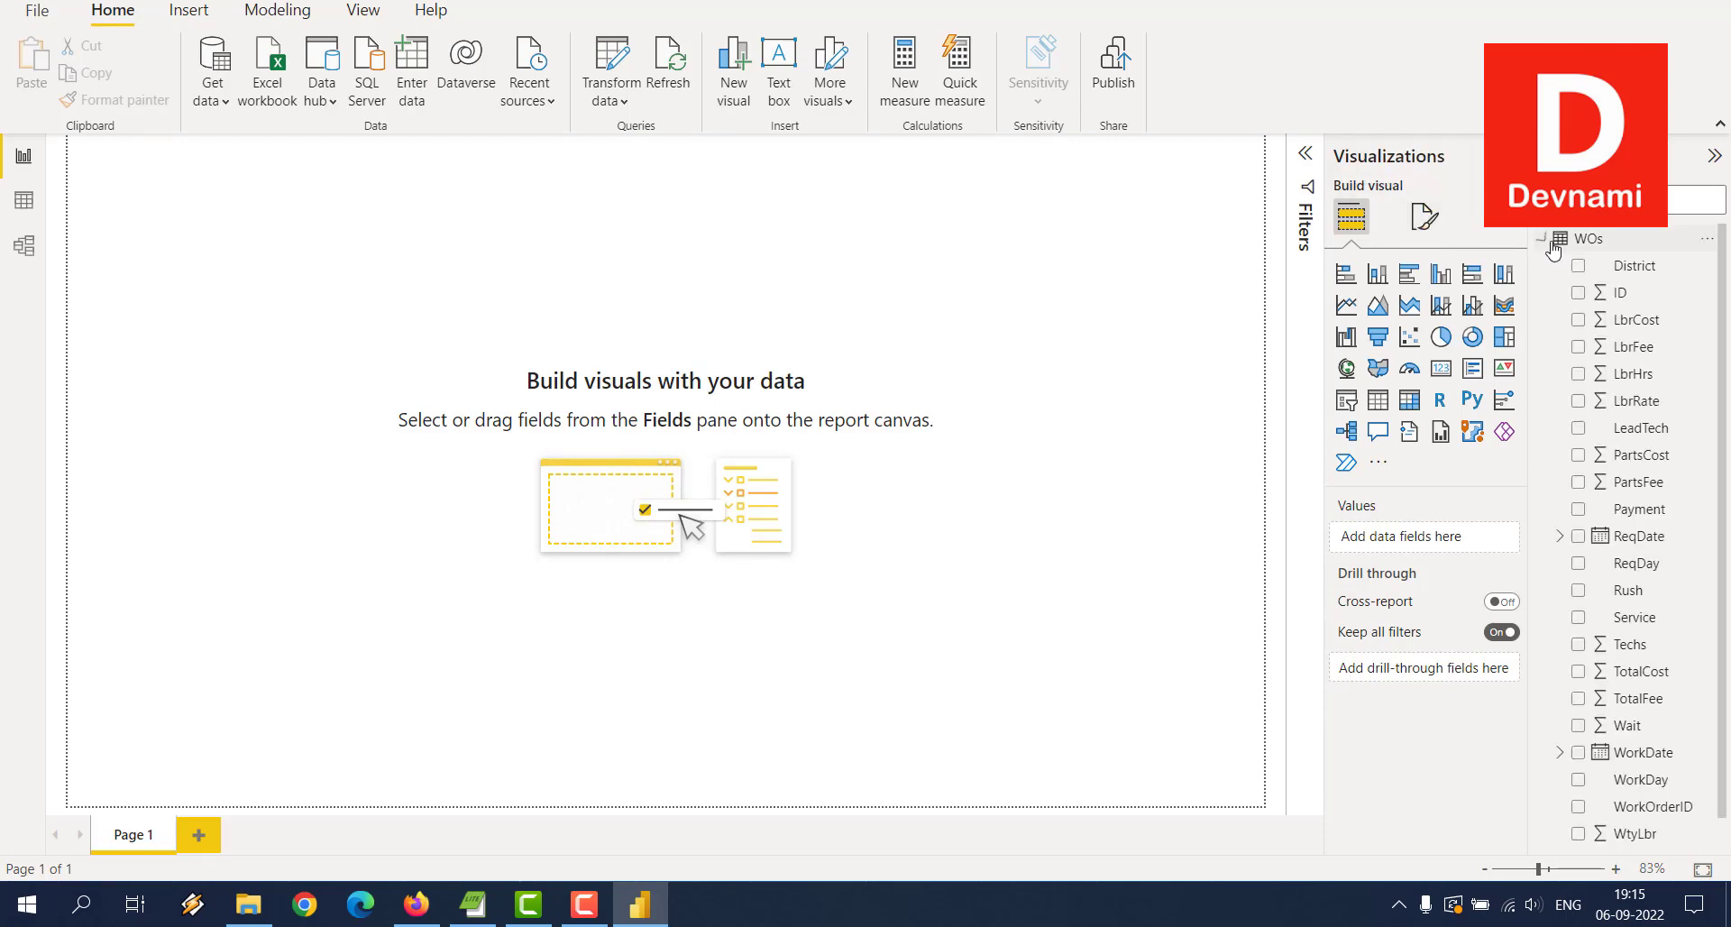
scroll(1710, 523, "down", 1)
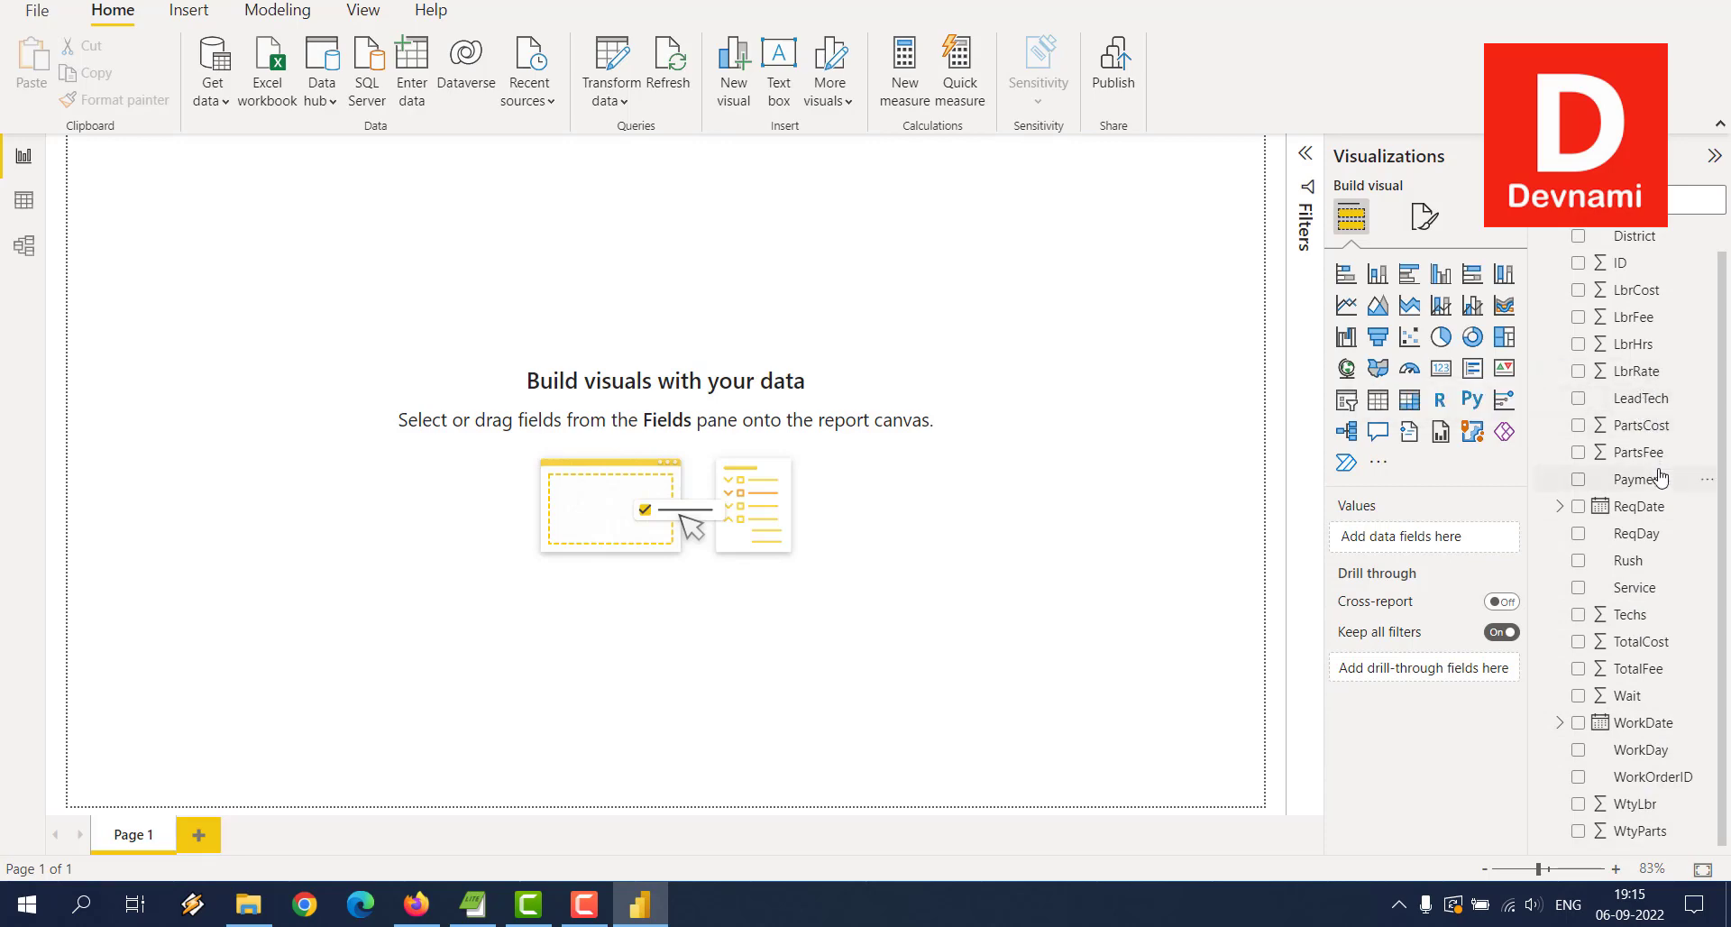
left_click(1436, 285)
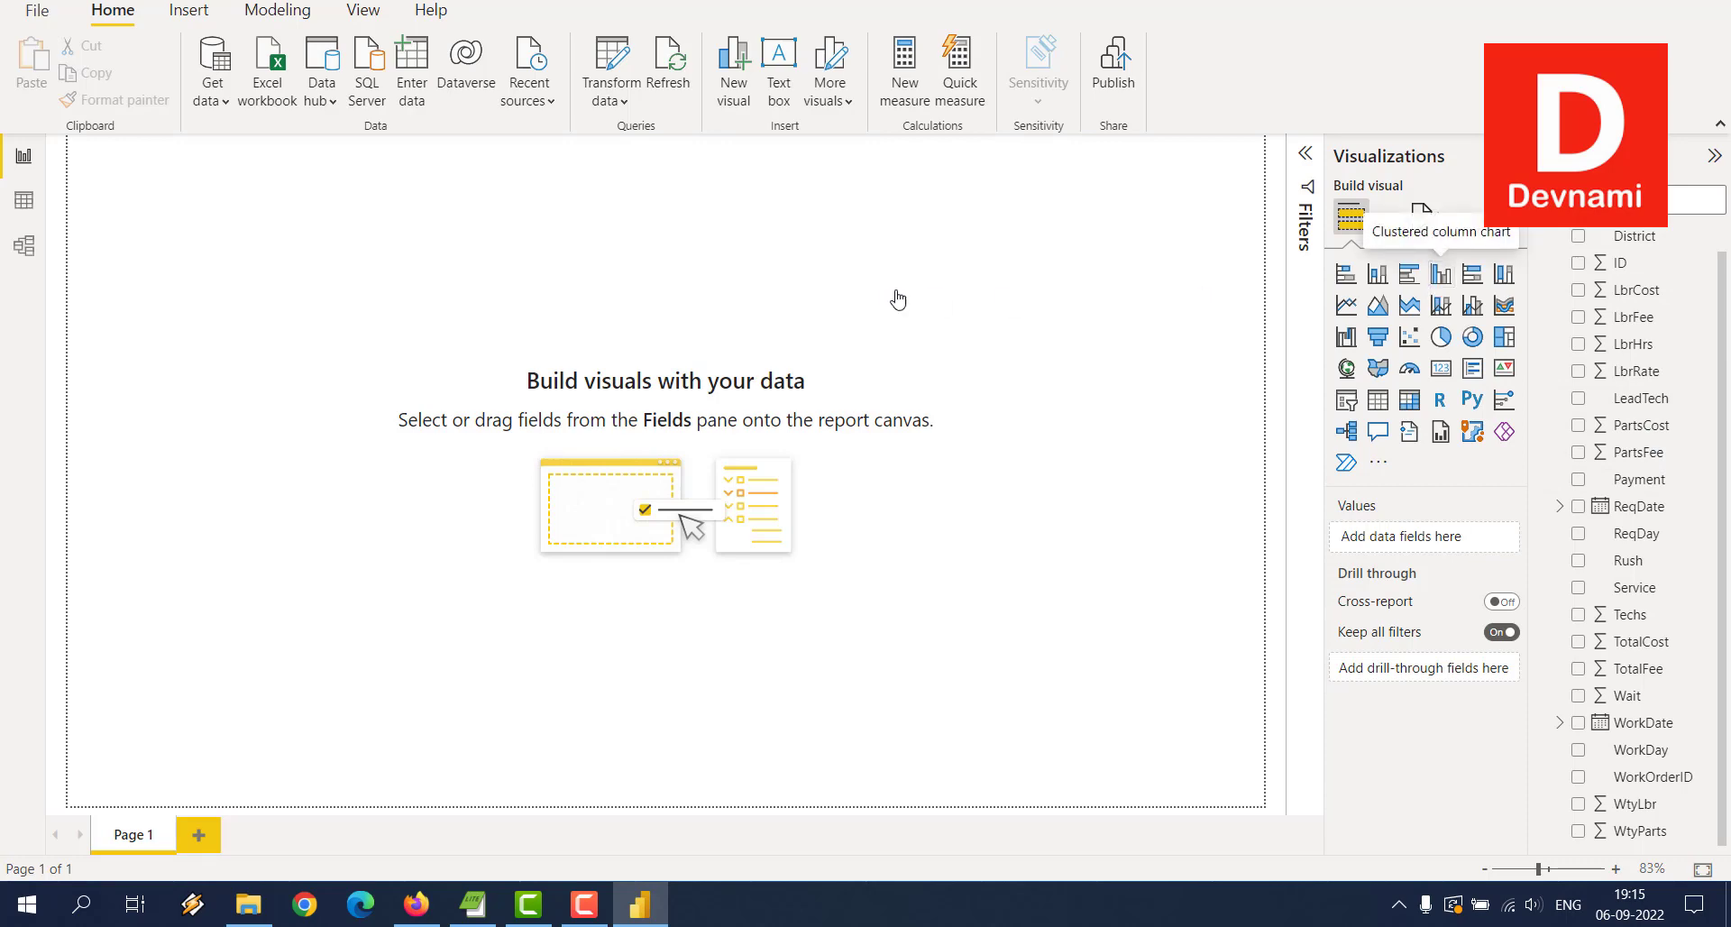
Step: Reposition the empty chart and add WorkDate and Payment as filters on this visual
left_click_drag(204, 216, 383, 280)
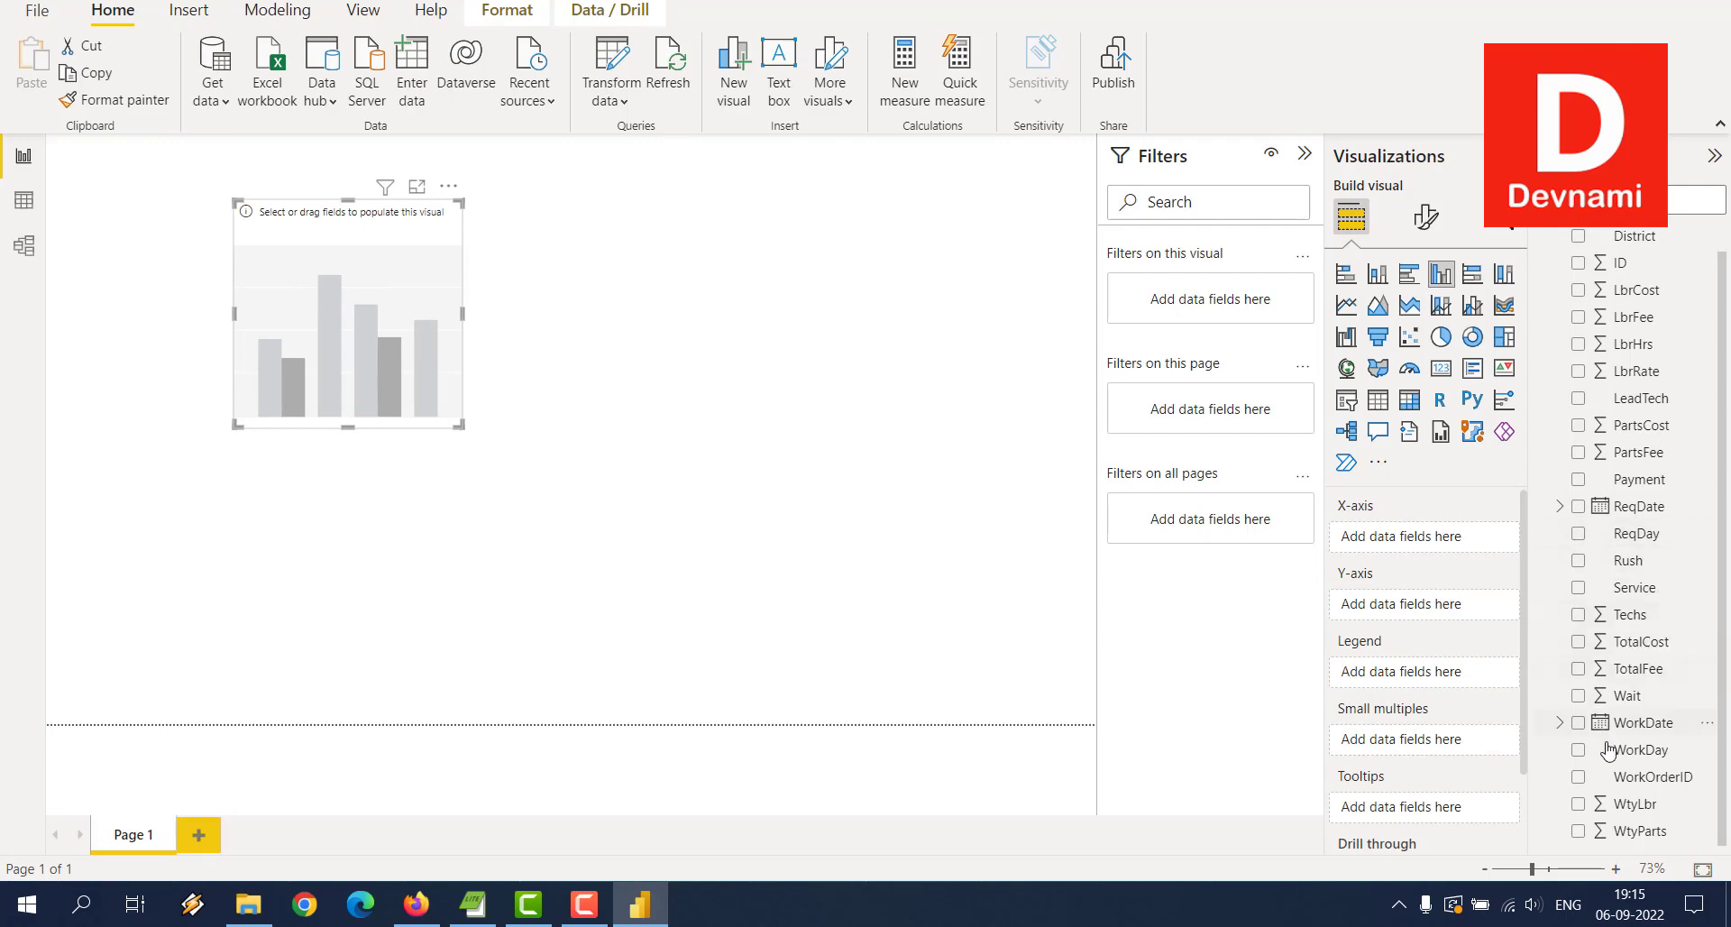
left_click_drag(1614, 722, 1226, 298)
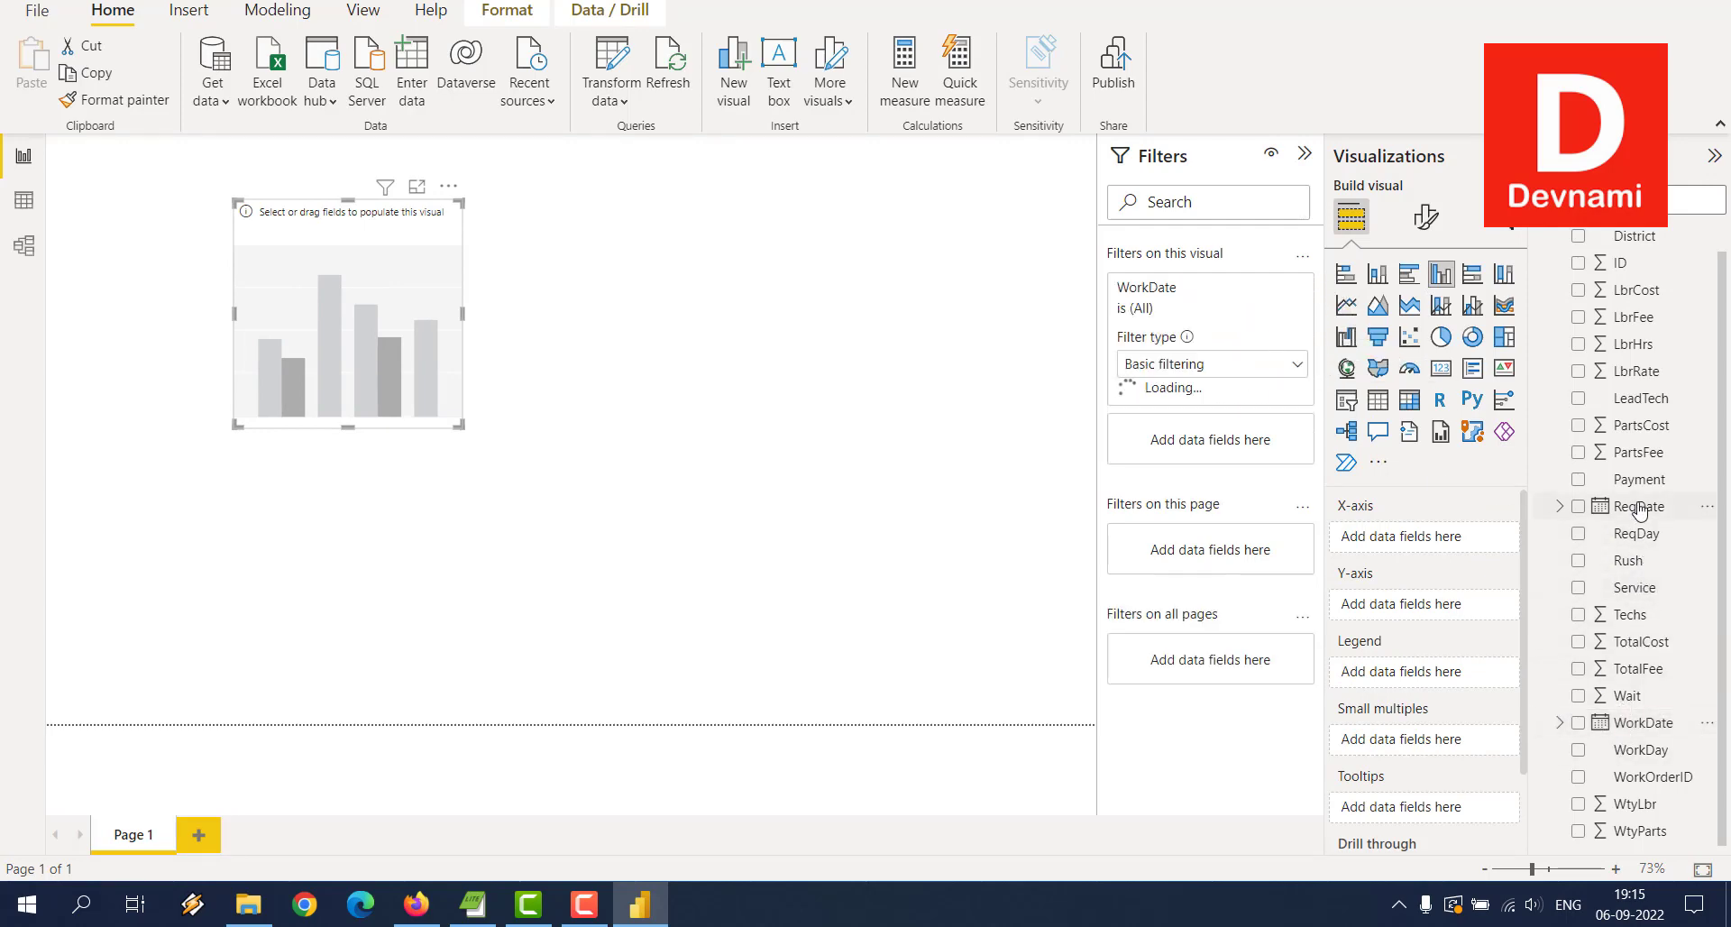
left_click_drag(1637, 479, 1217, 660)
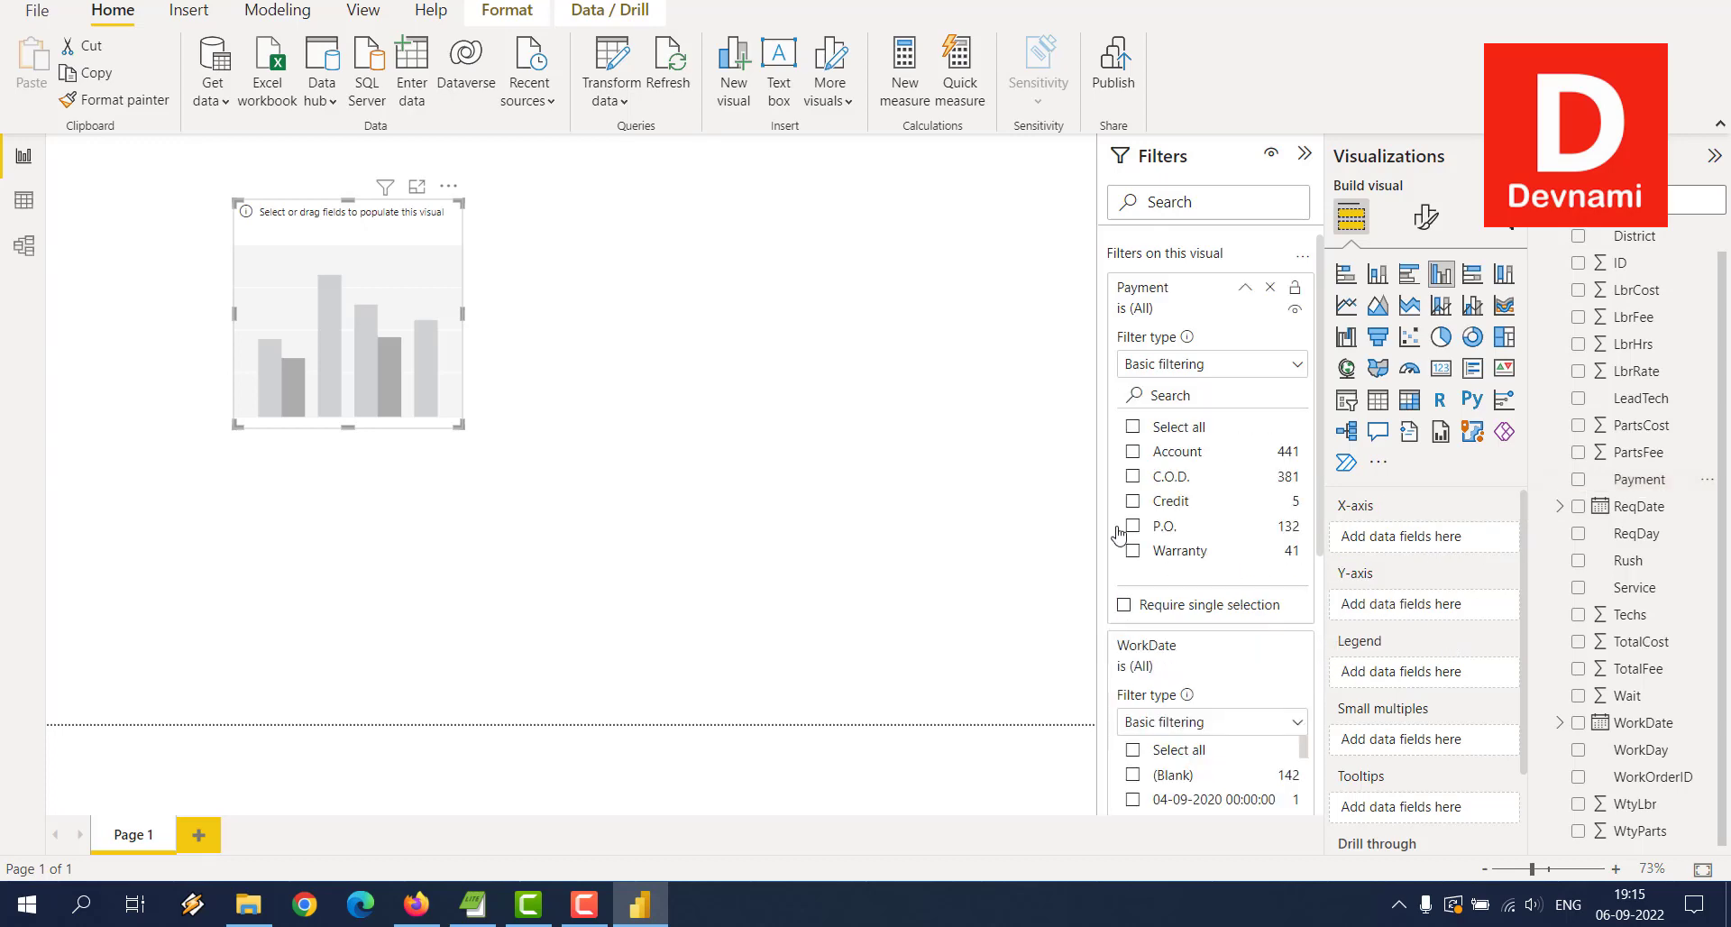
Step: Enlarge the column chart by its corner handle and publish the report
scroll(1167, 504, "down", 5)
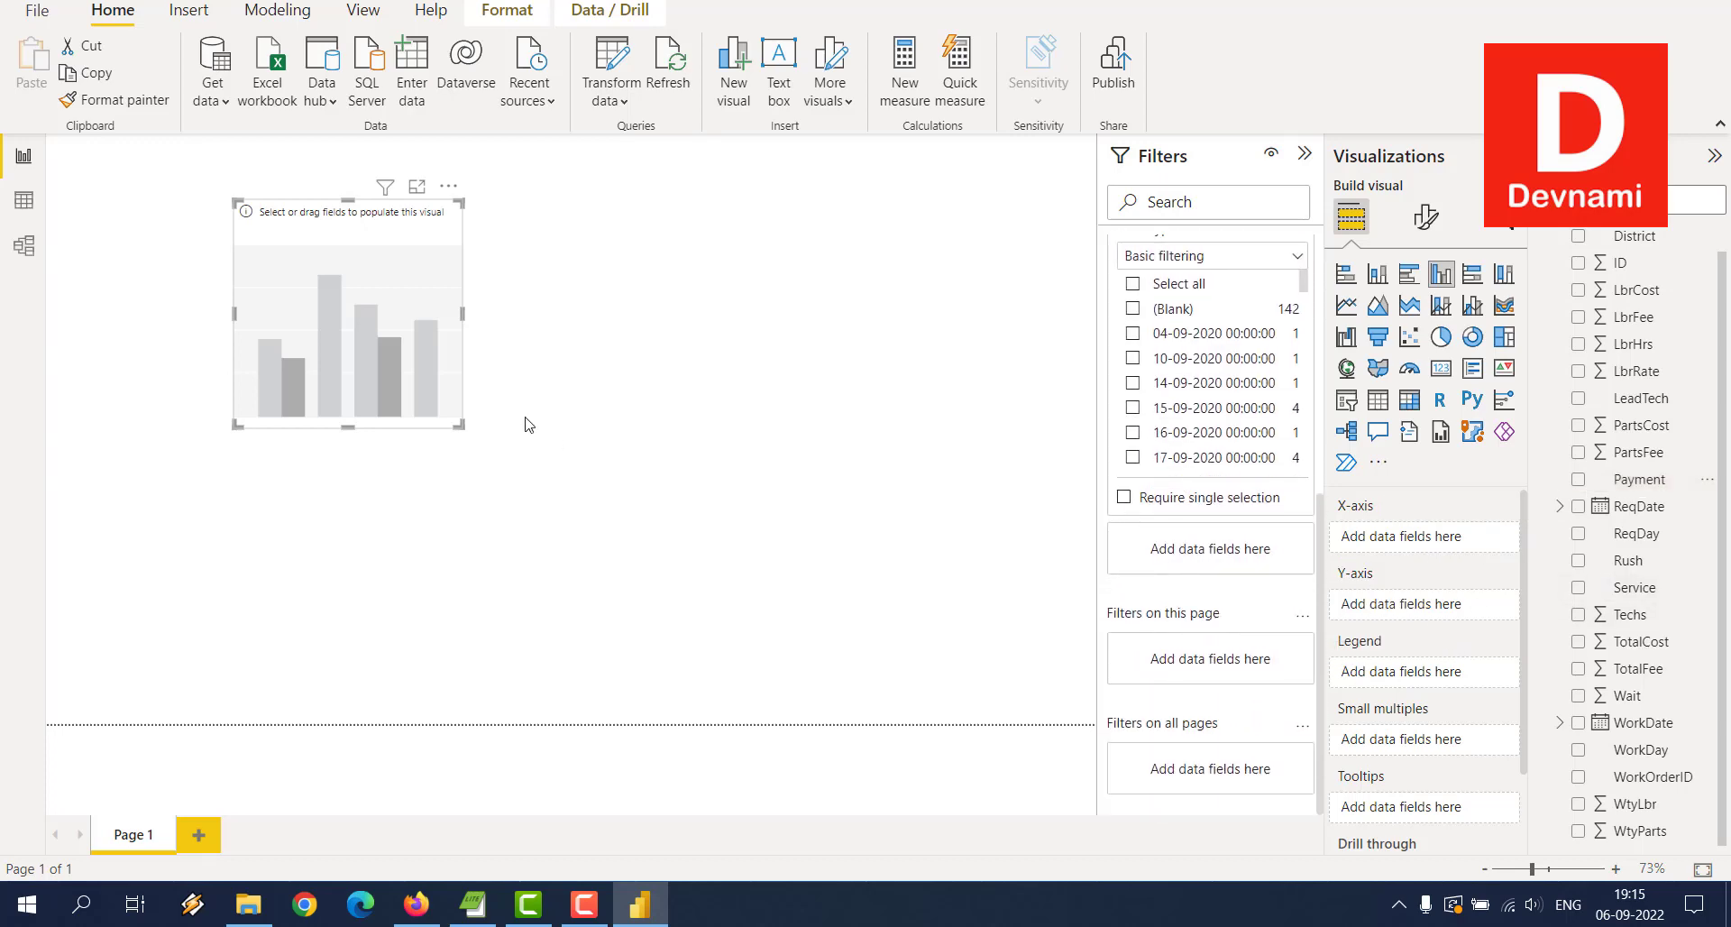
left_click_drag(459, 423, 861, 649)
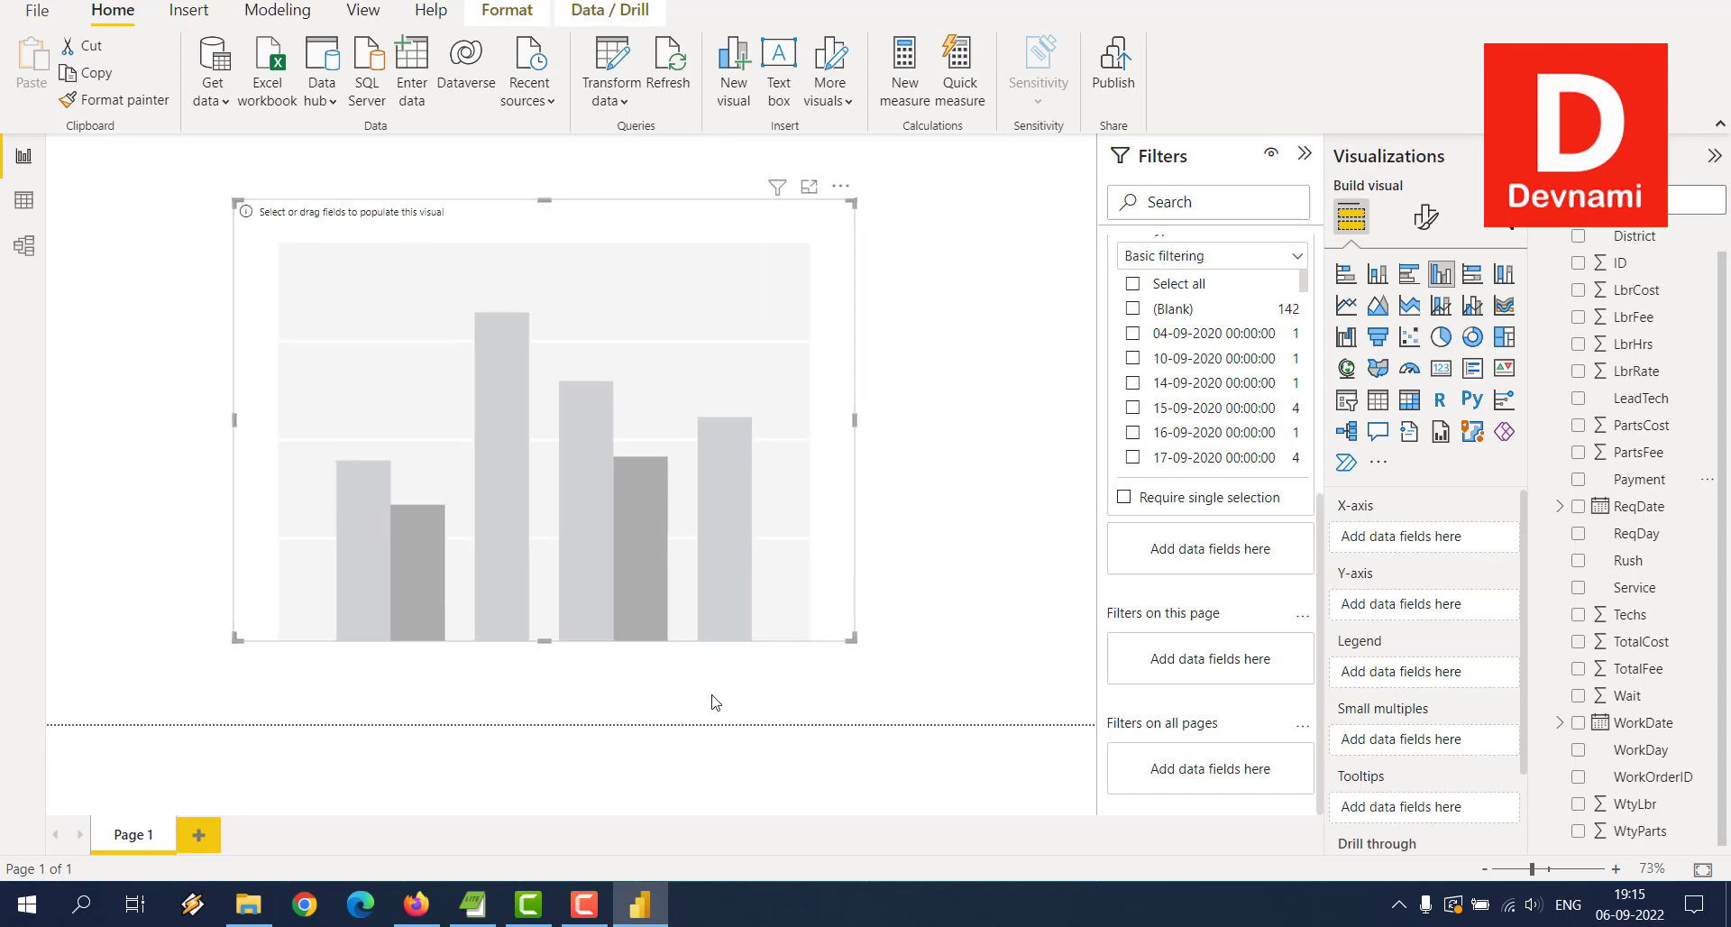
left_click(1125, 68)
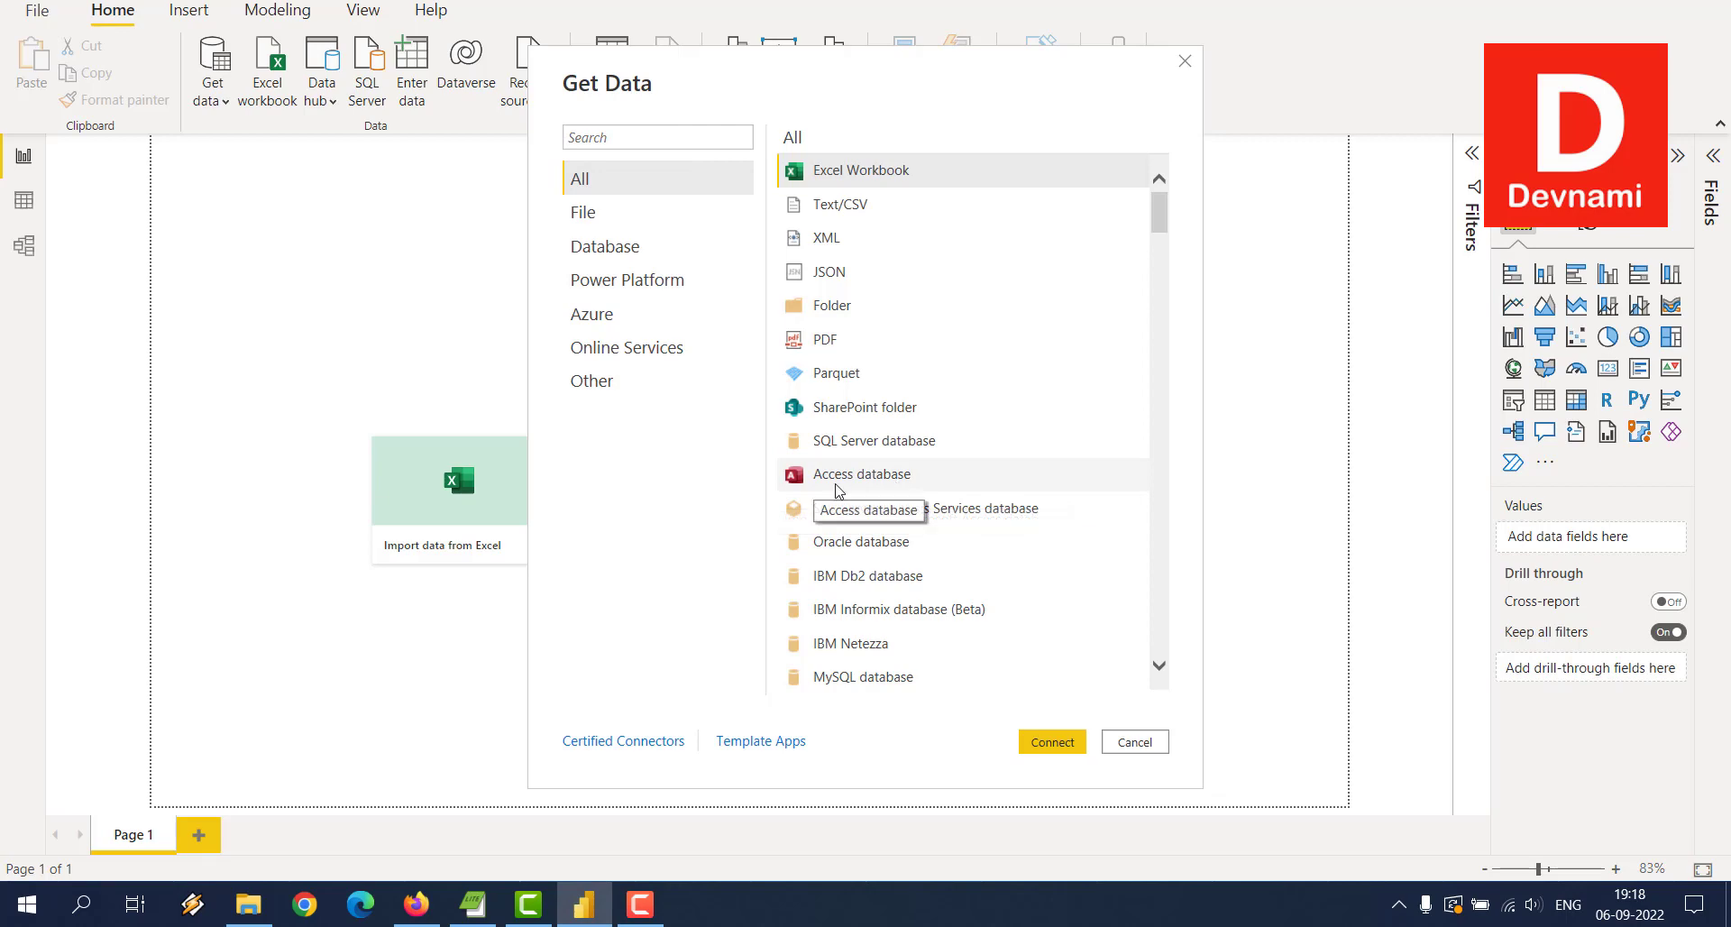
Step: Cancel a second Access database file selection and start a manually entered table
left_click(924, 481)
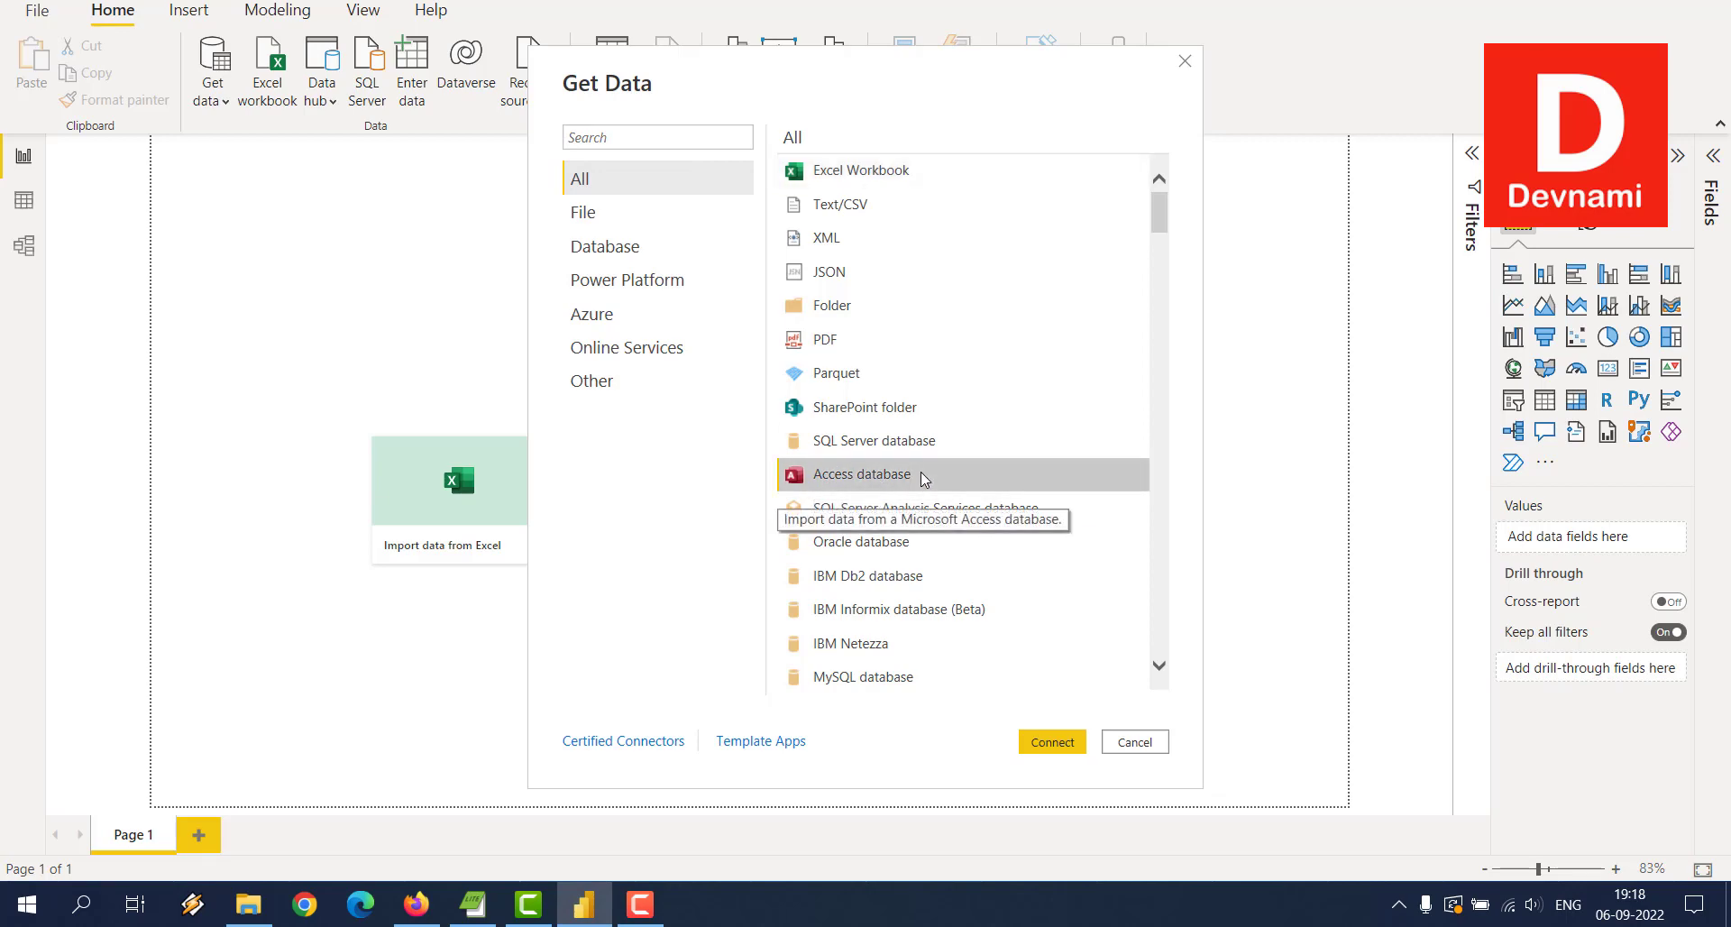
left_click(1052, 741)
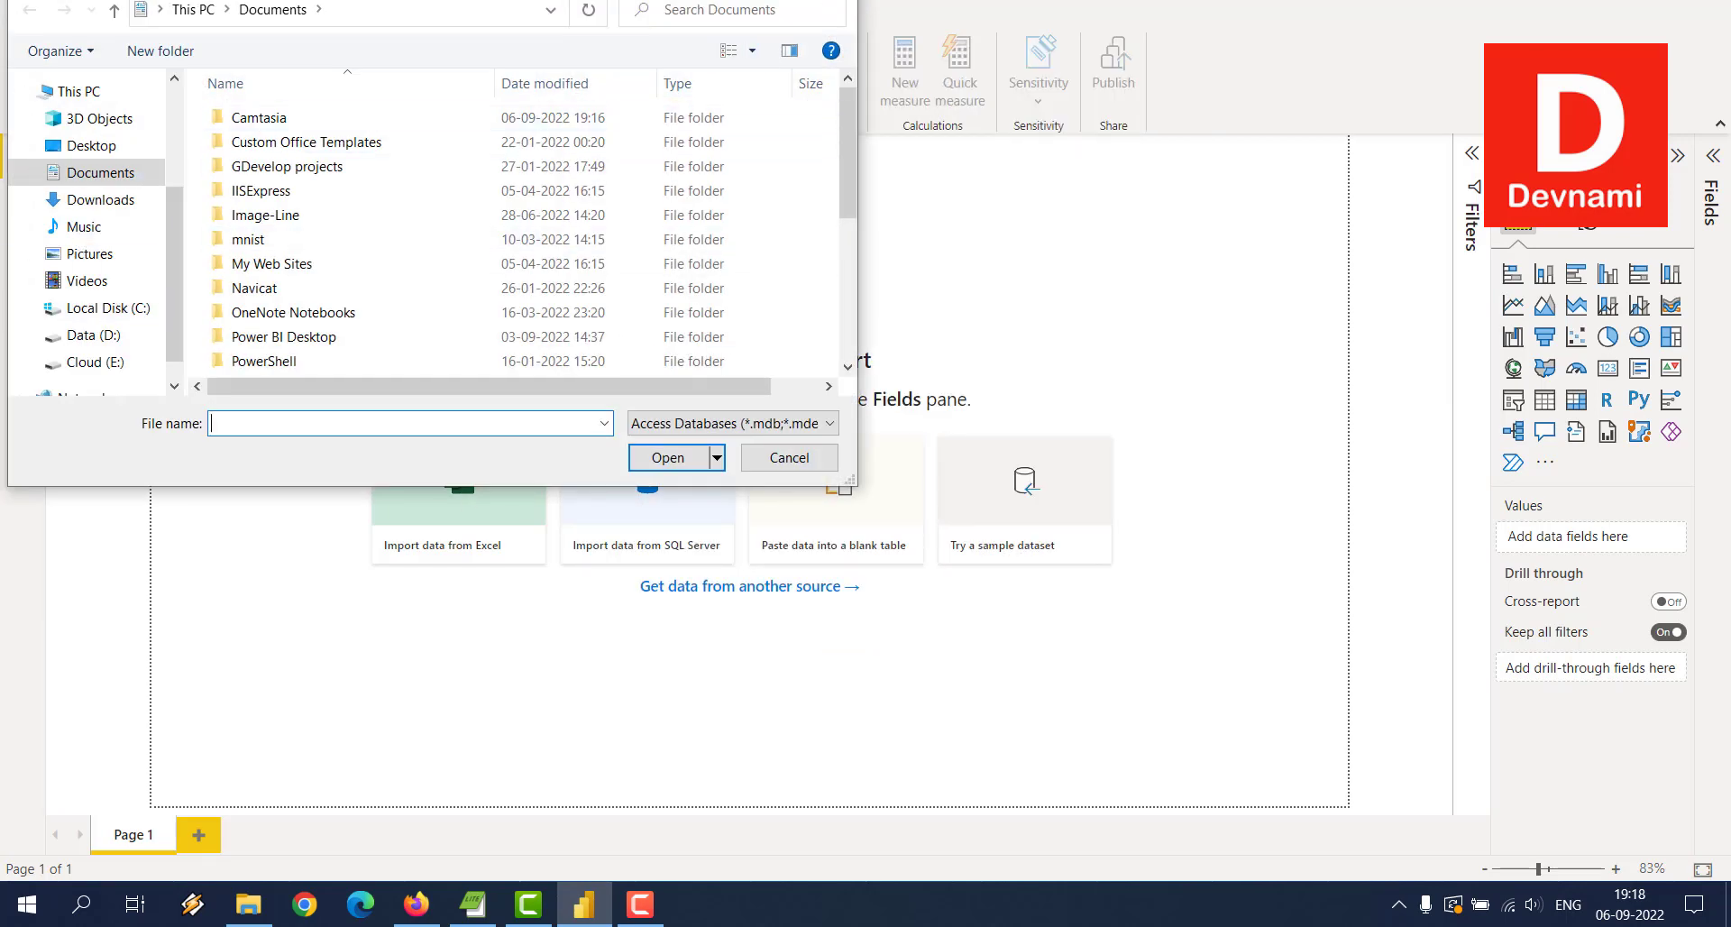
left_click(837, 0)
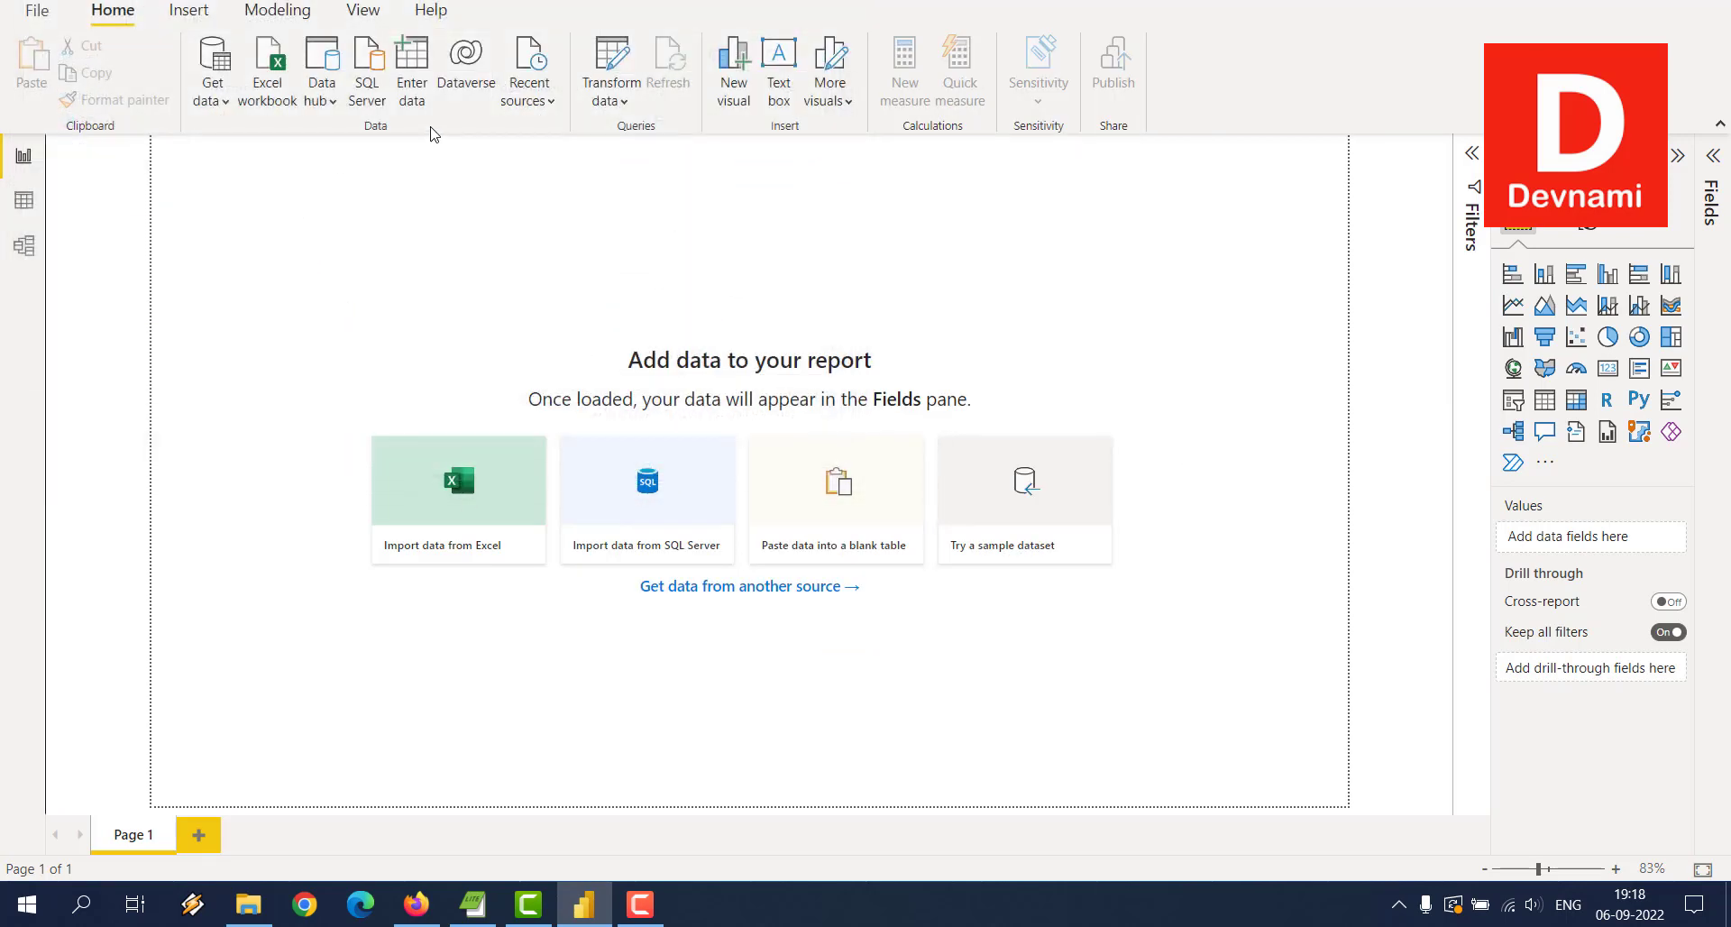
left_click(414, 85)
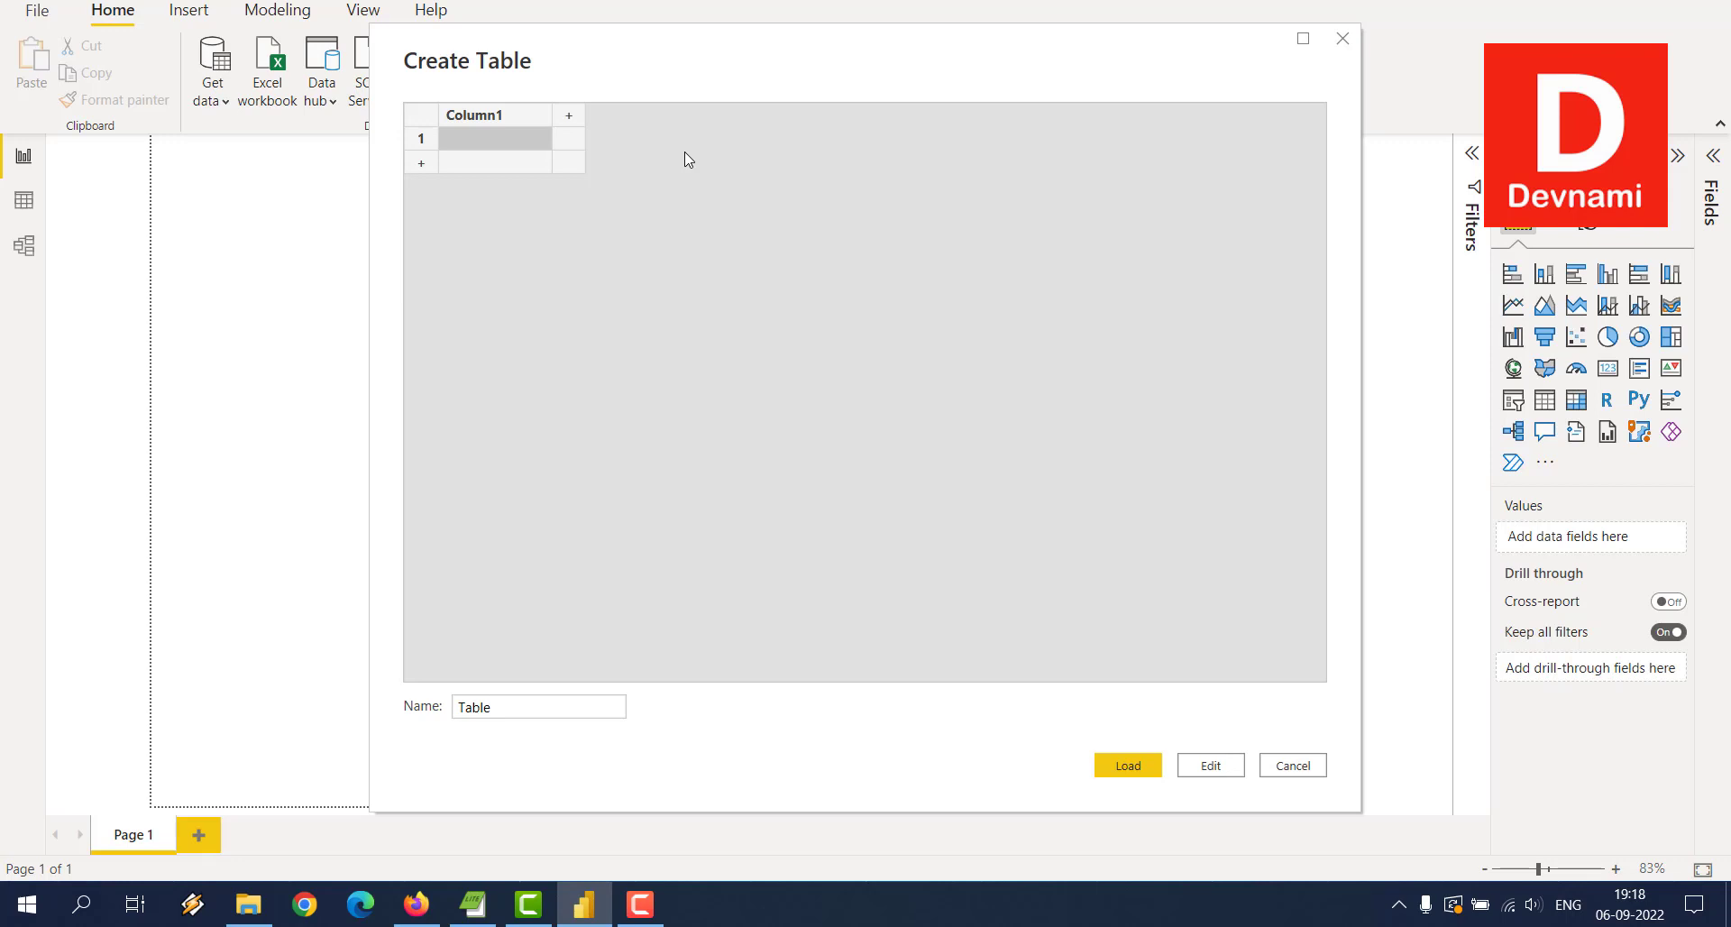
Step: Cancel the Create Table dialog and open the full Get data source list via More..
left_click(1302, 763)
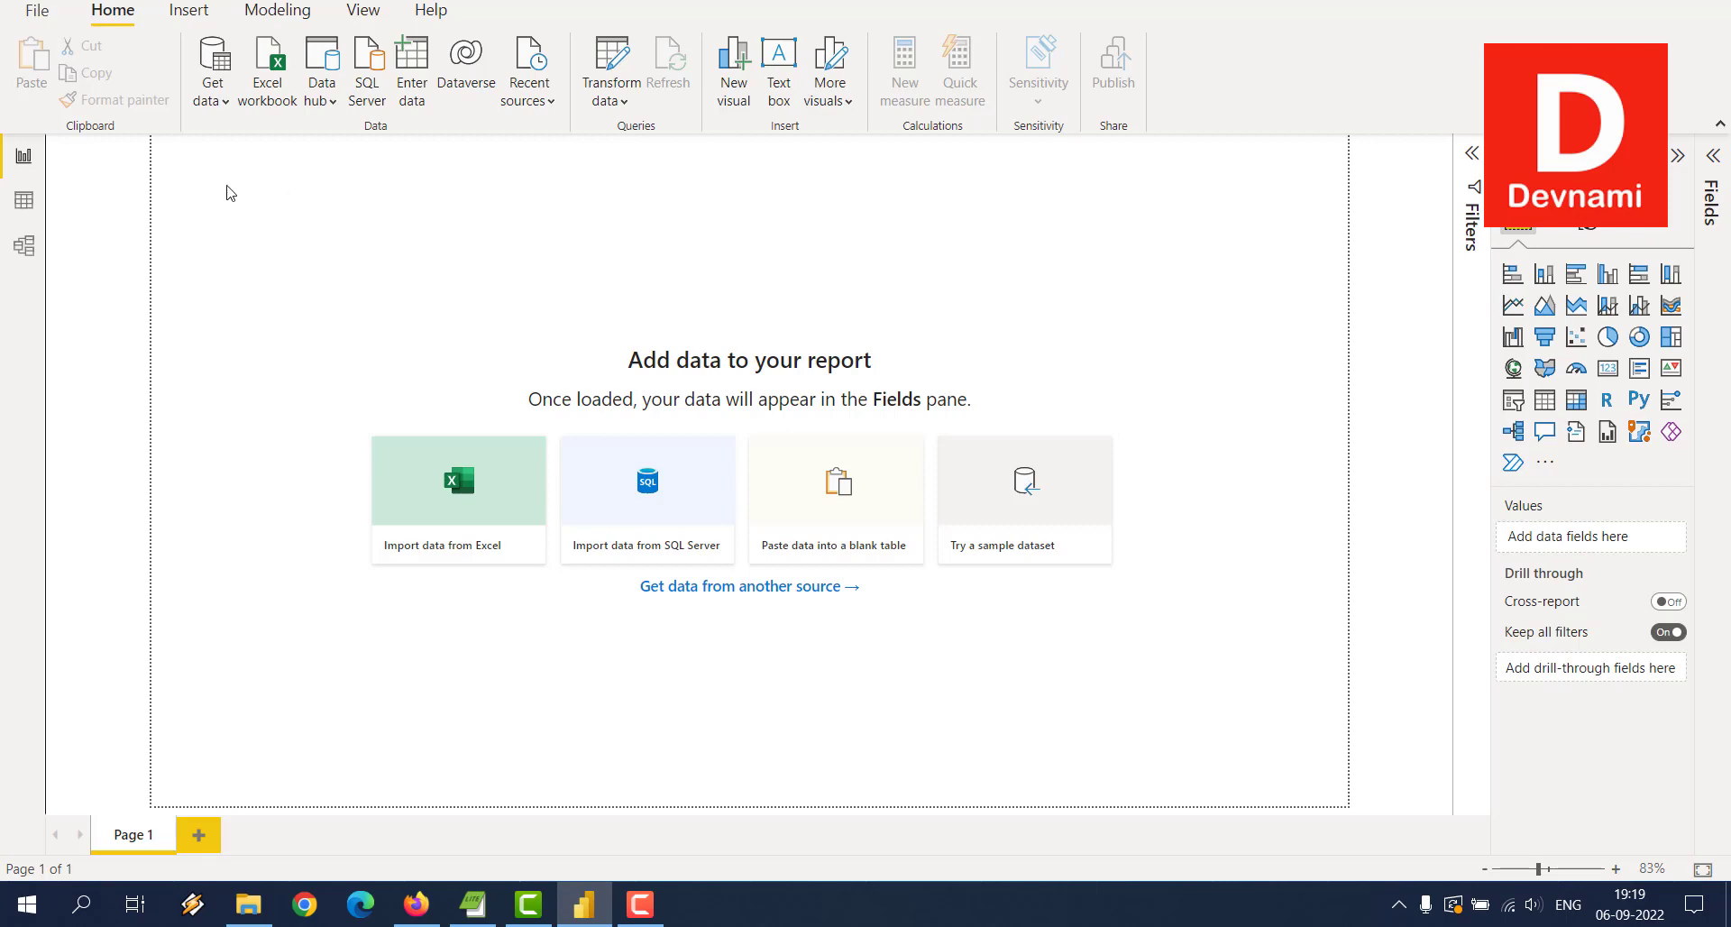
left_click(220, 102)
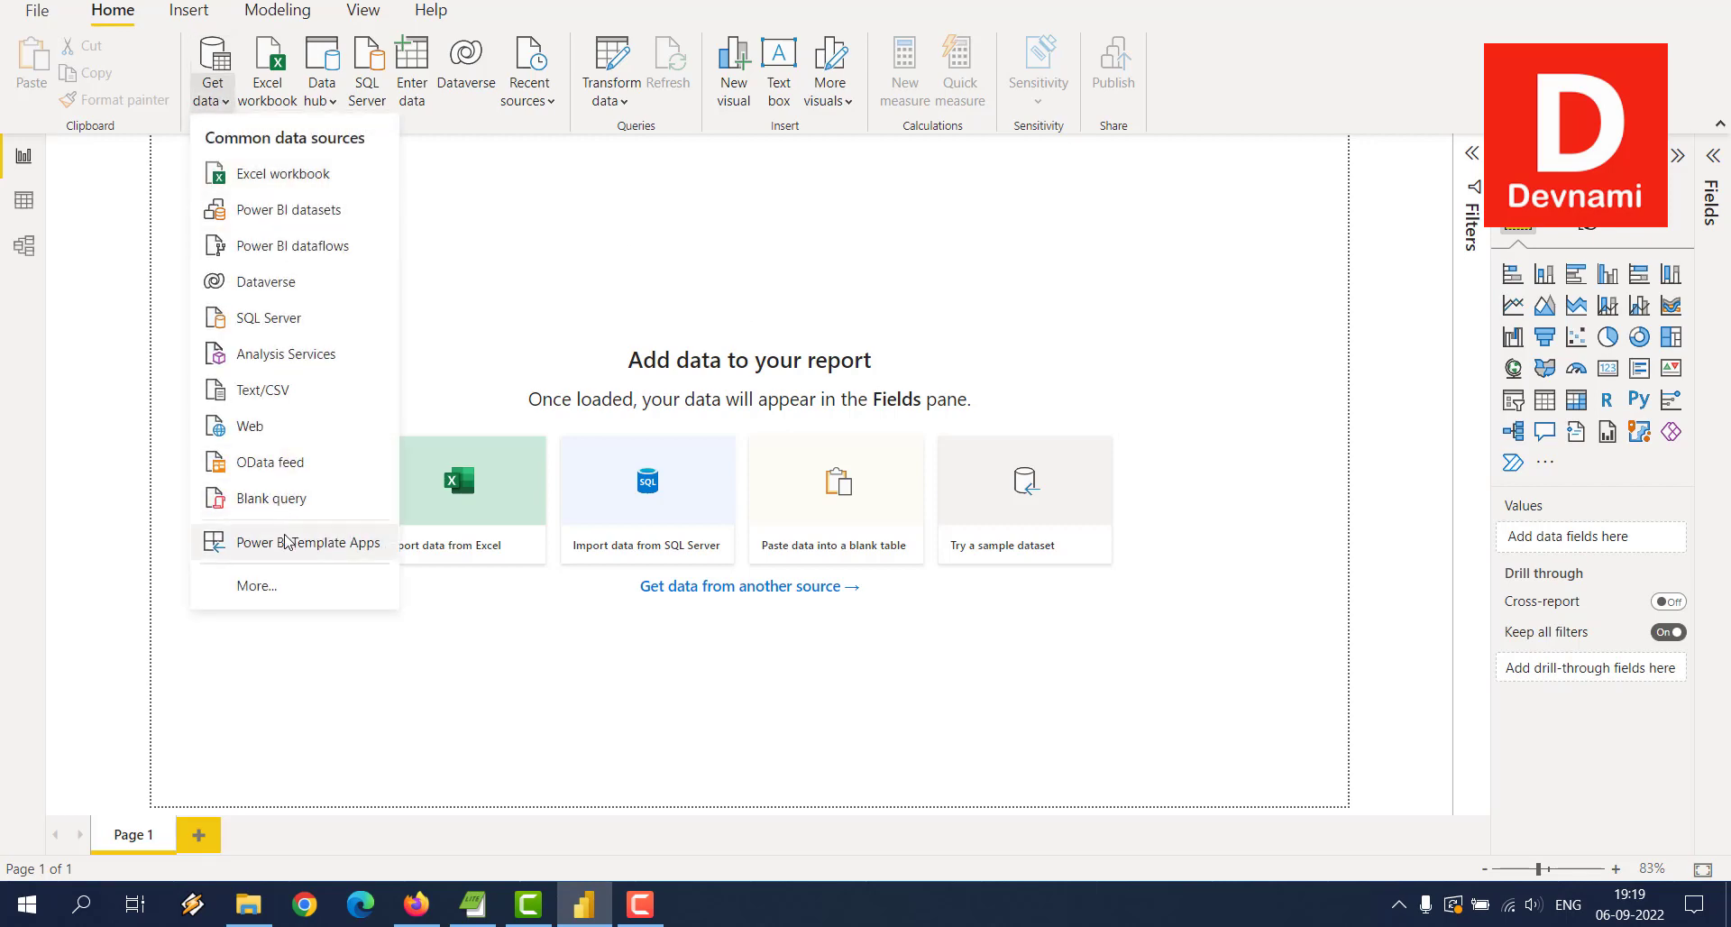
left_click(287, 584)
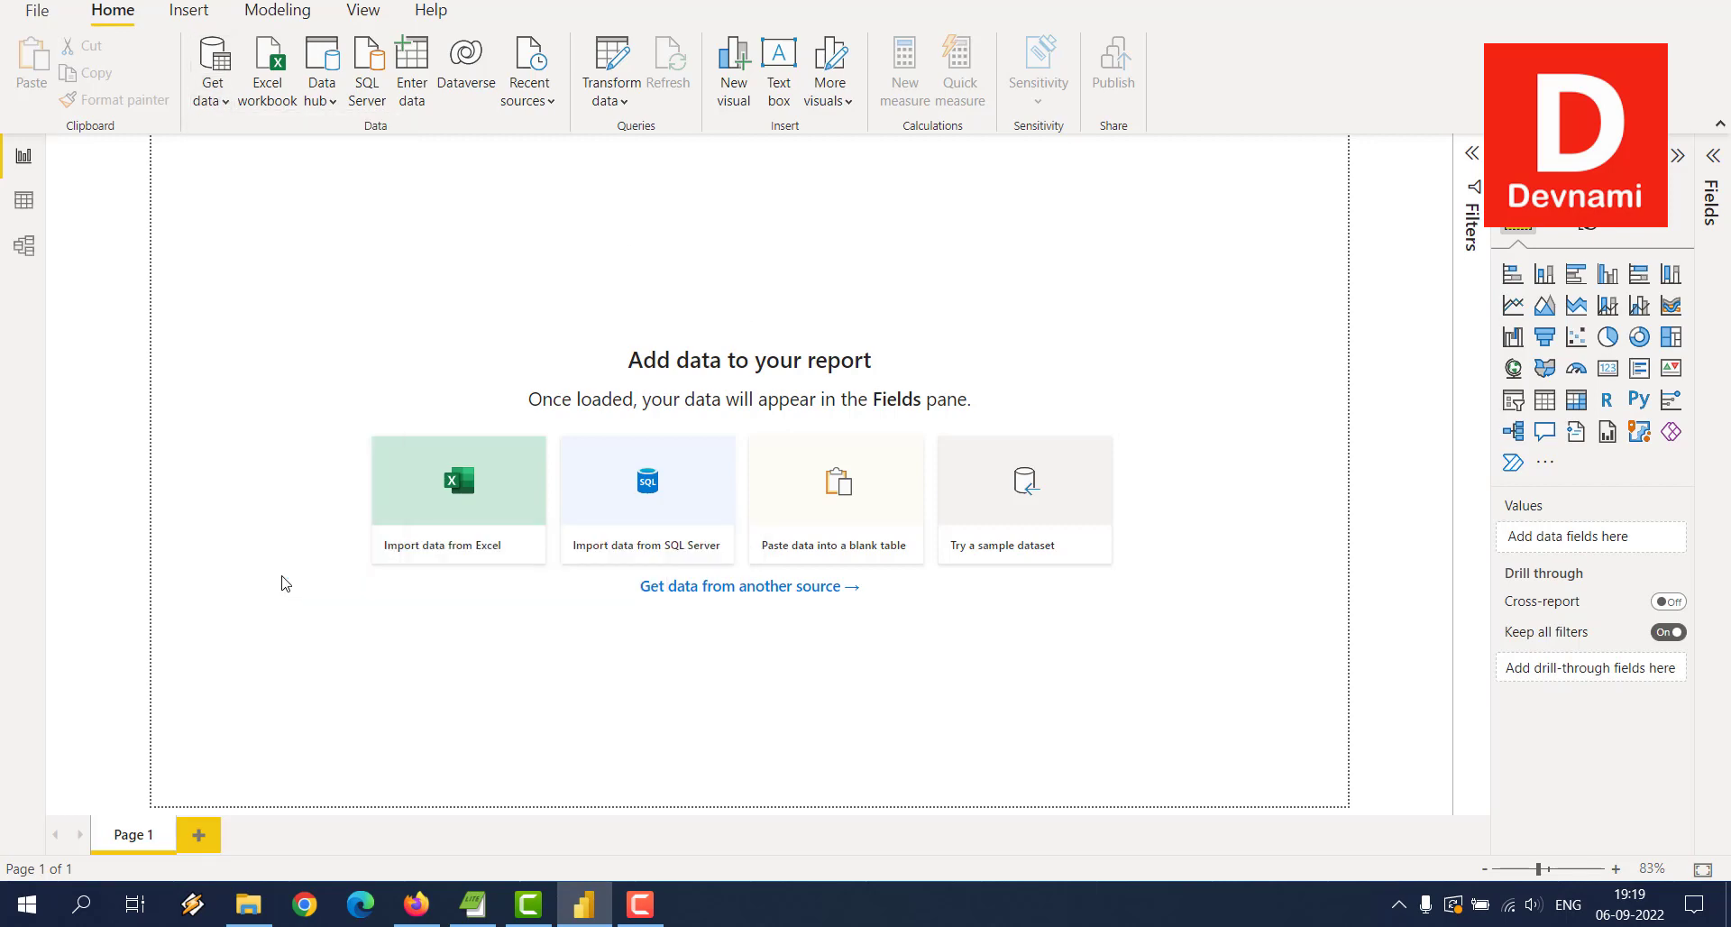